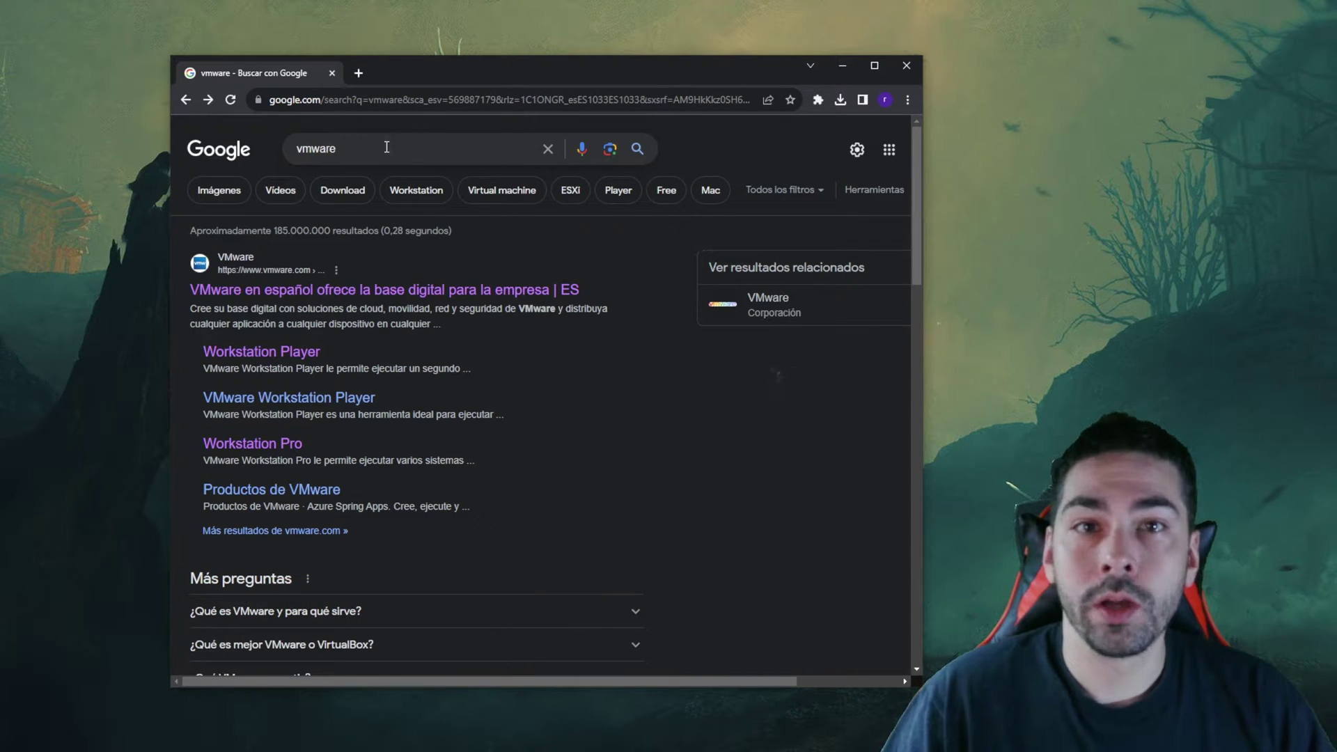
Open VMware's Spanish website from the search results and go to the Workstation Player product page.
double_click(511, 68)
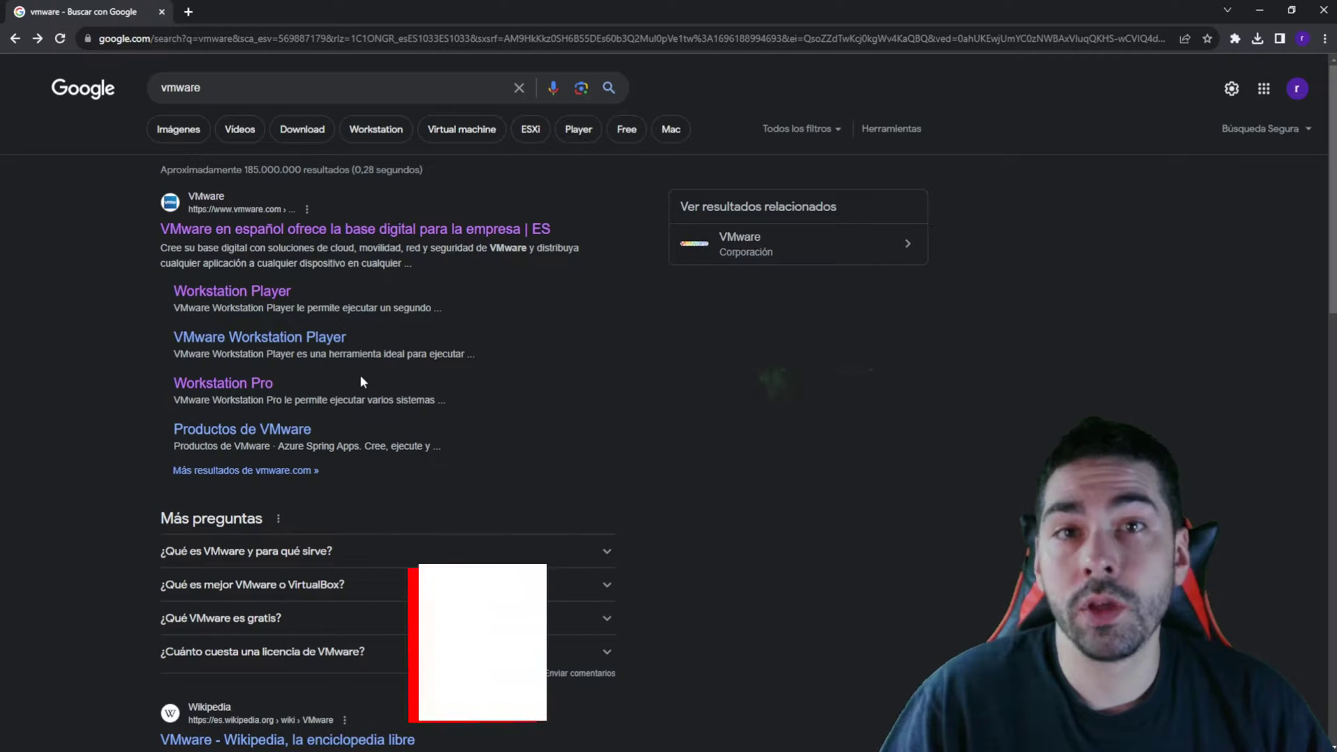
left_click(408, 237)
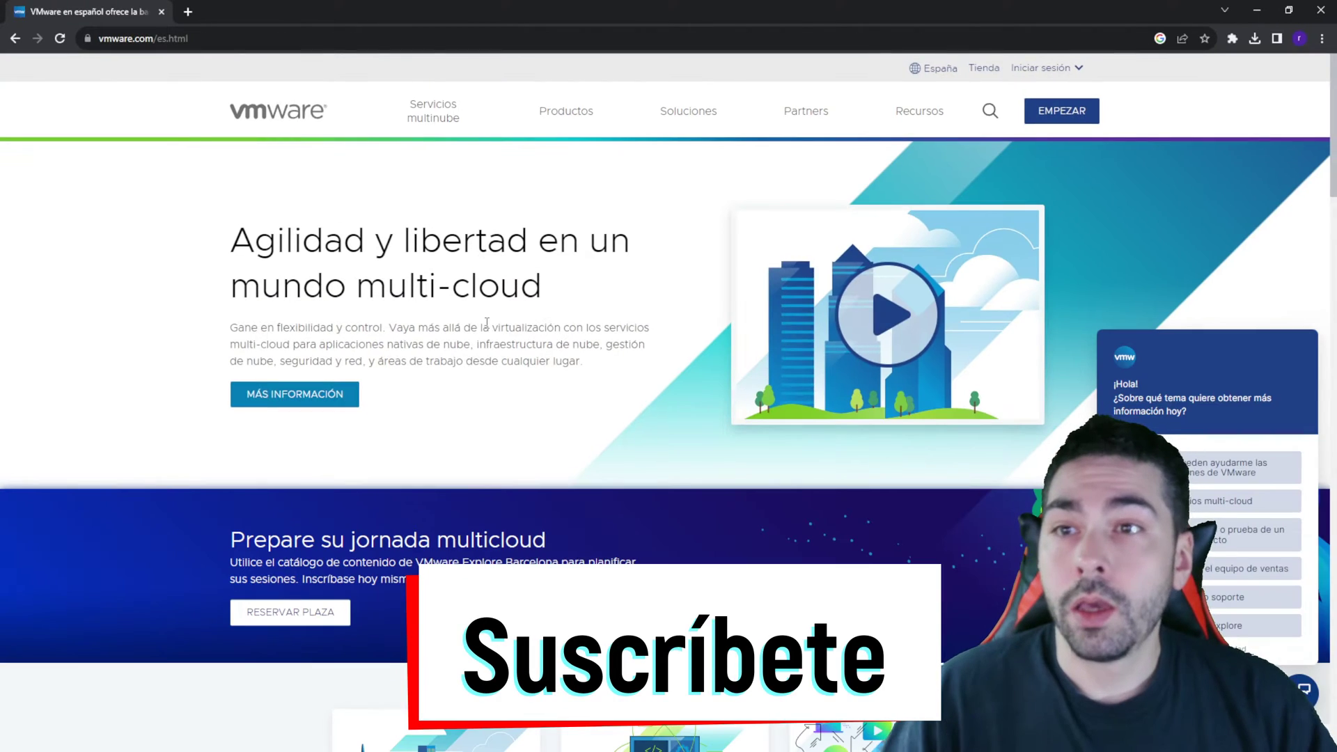
scroll(725, 340, "down", 10)
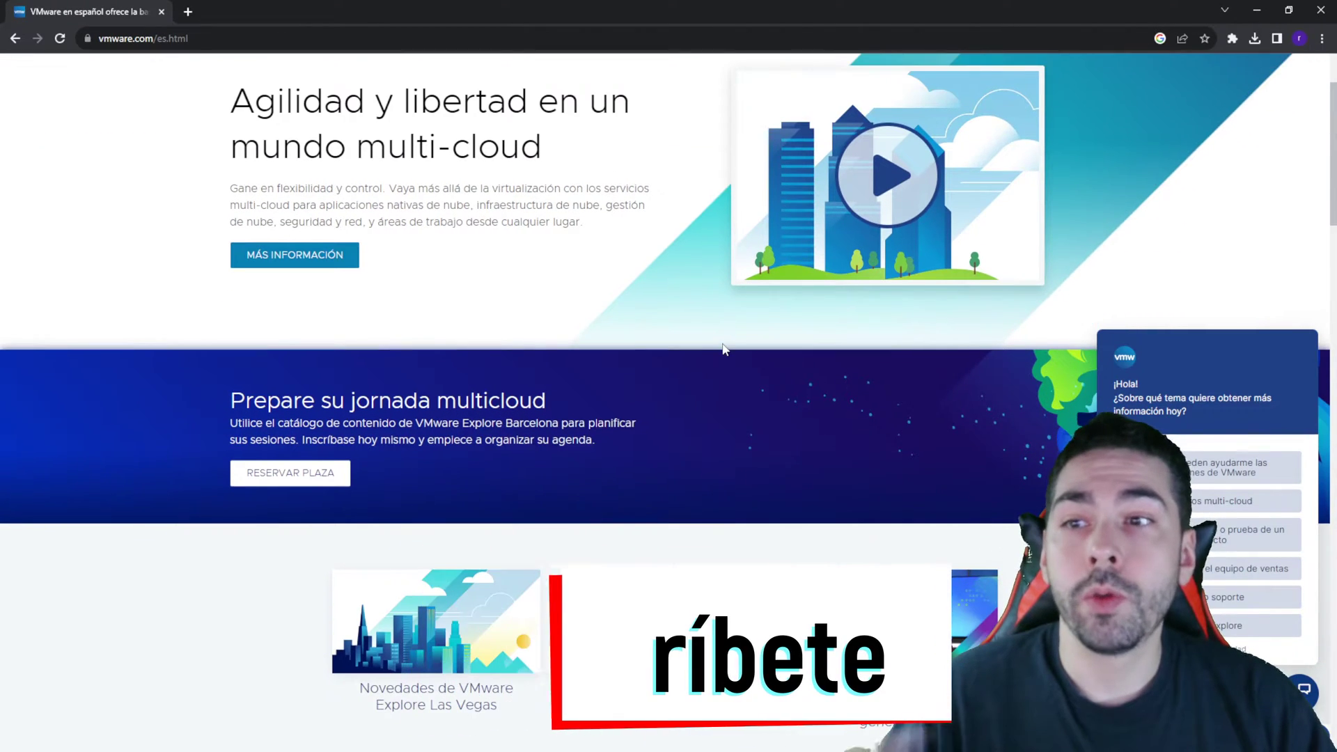
scroll(722, 353, "down", 1)
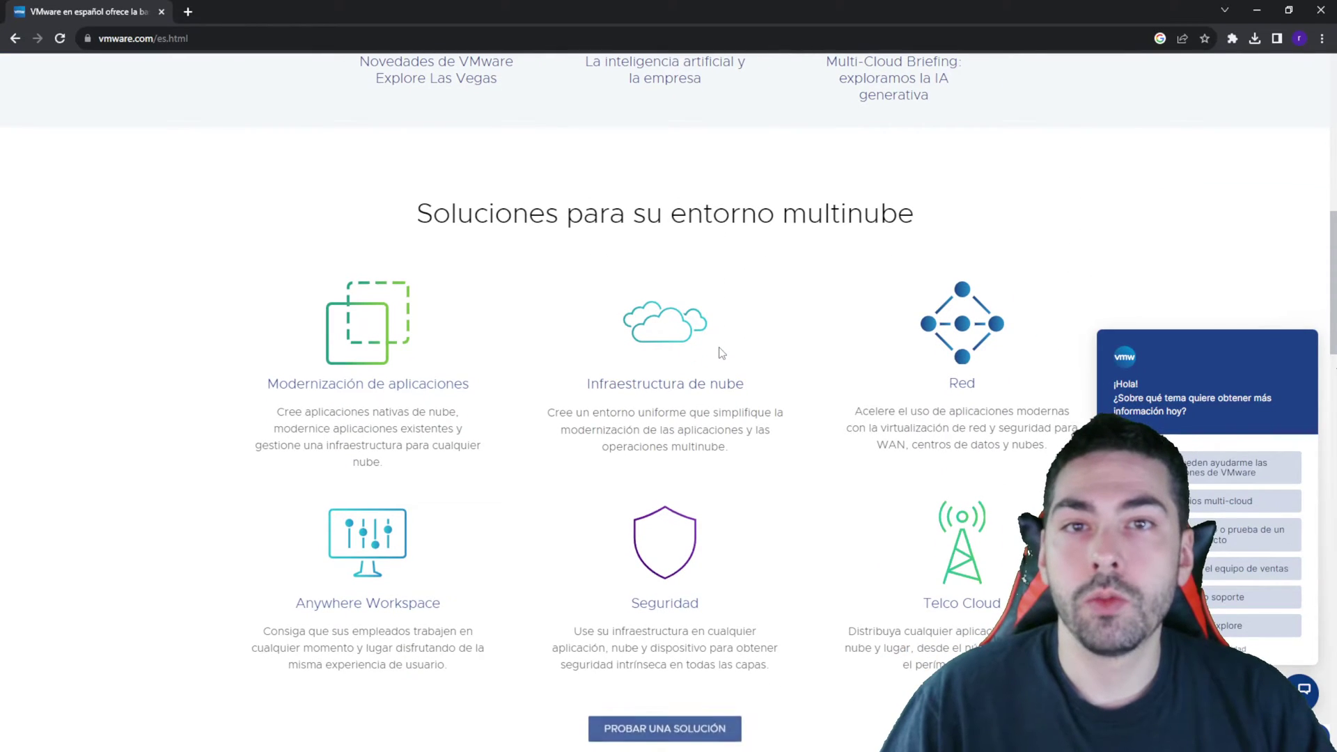
scroll(722, 353, "down", 1)
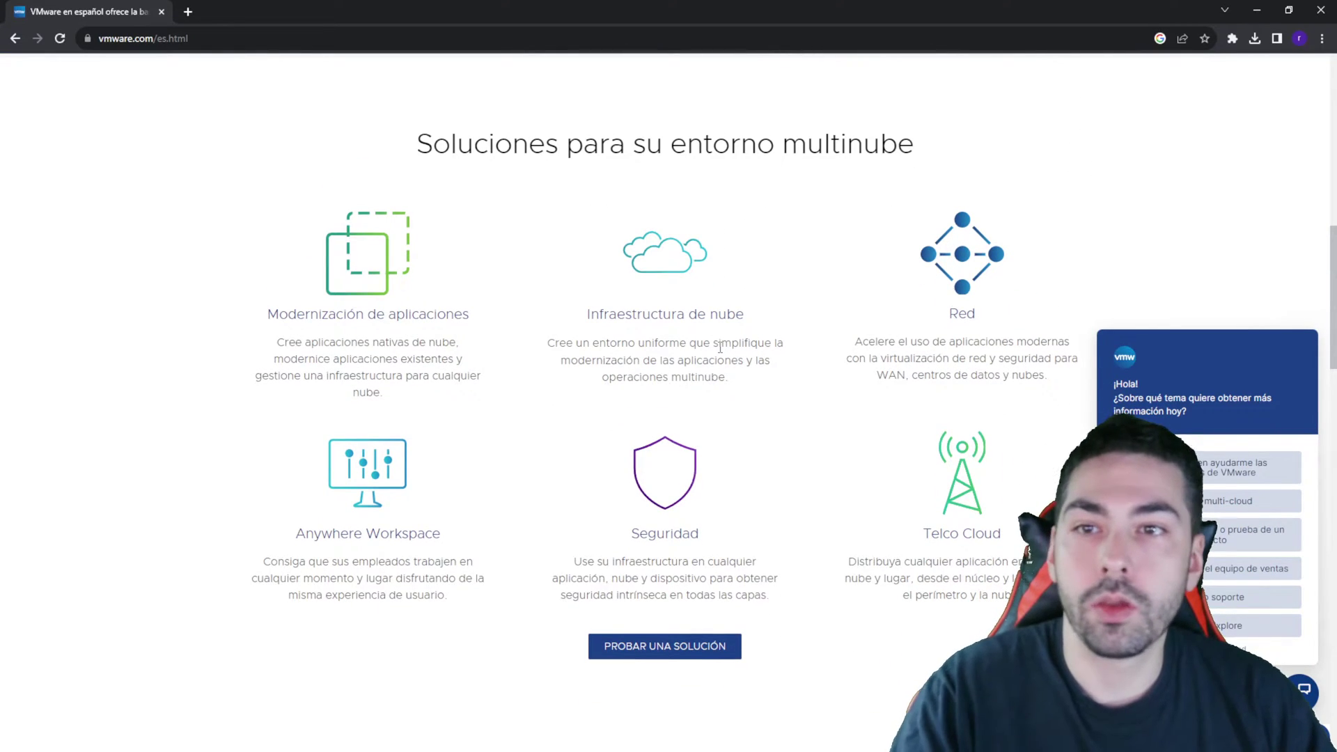
scroll(874, 496, "up", 1)
scroll(836, 508, "up", 2)
scroll(801, 513, "down", 1)
scroll(787, 540, "up", 10)
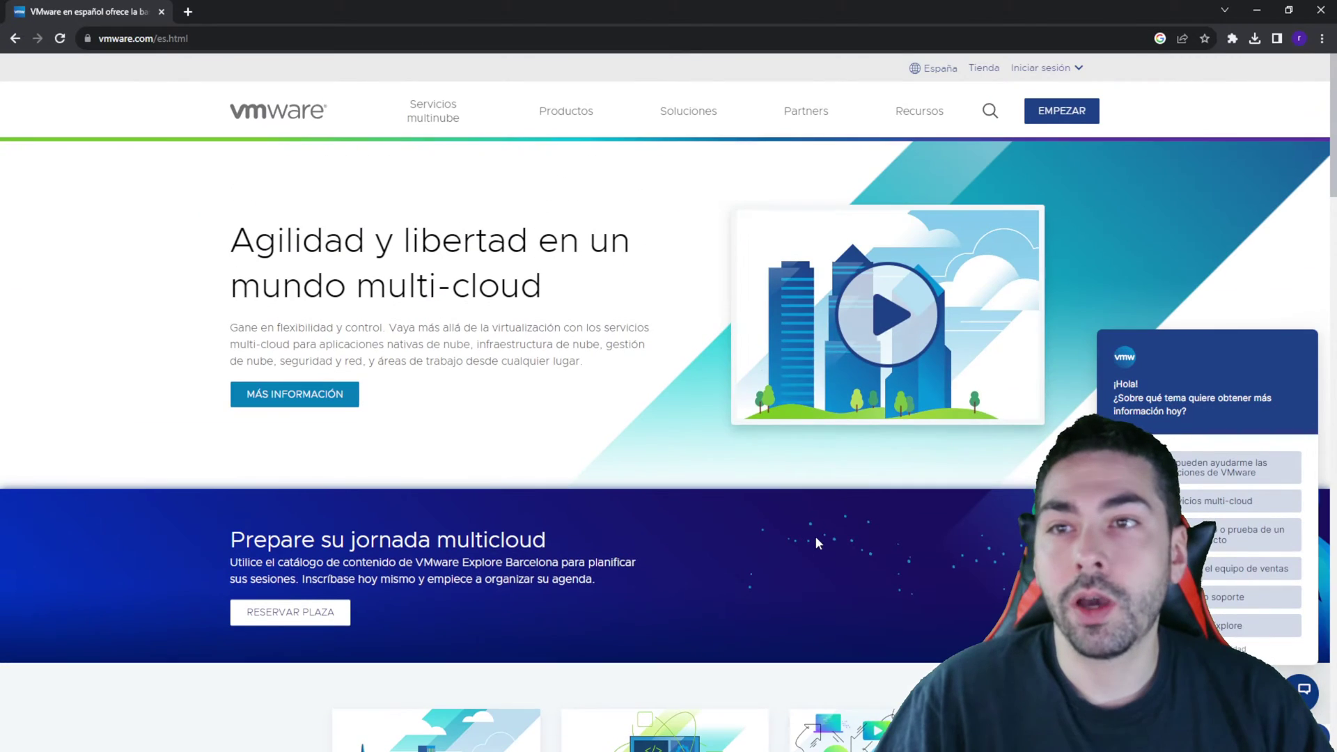
left_click(563, 115)
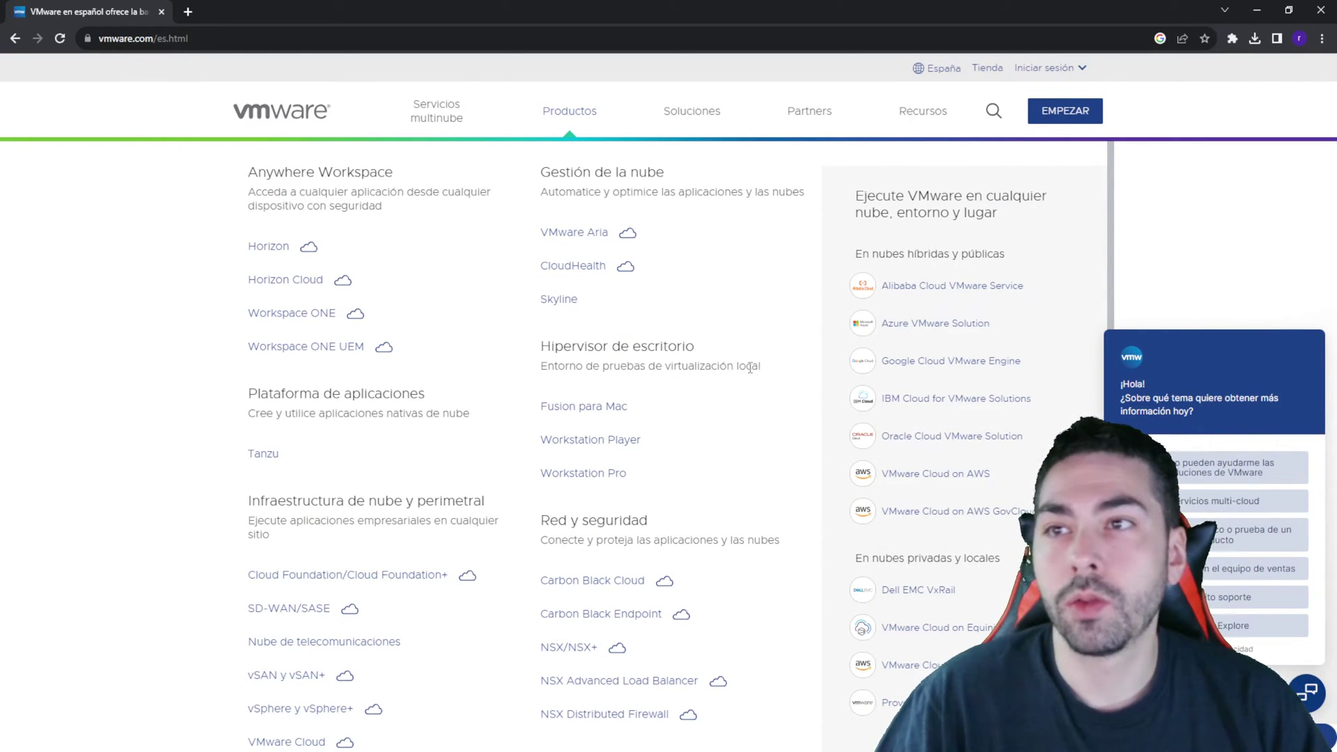
left_click(620, 450)
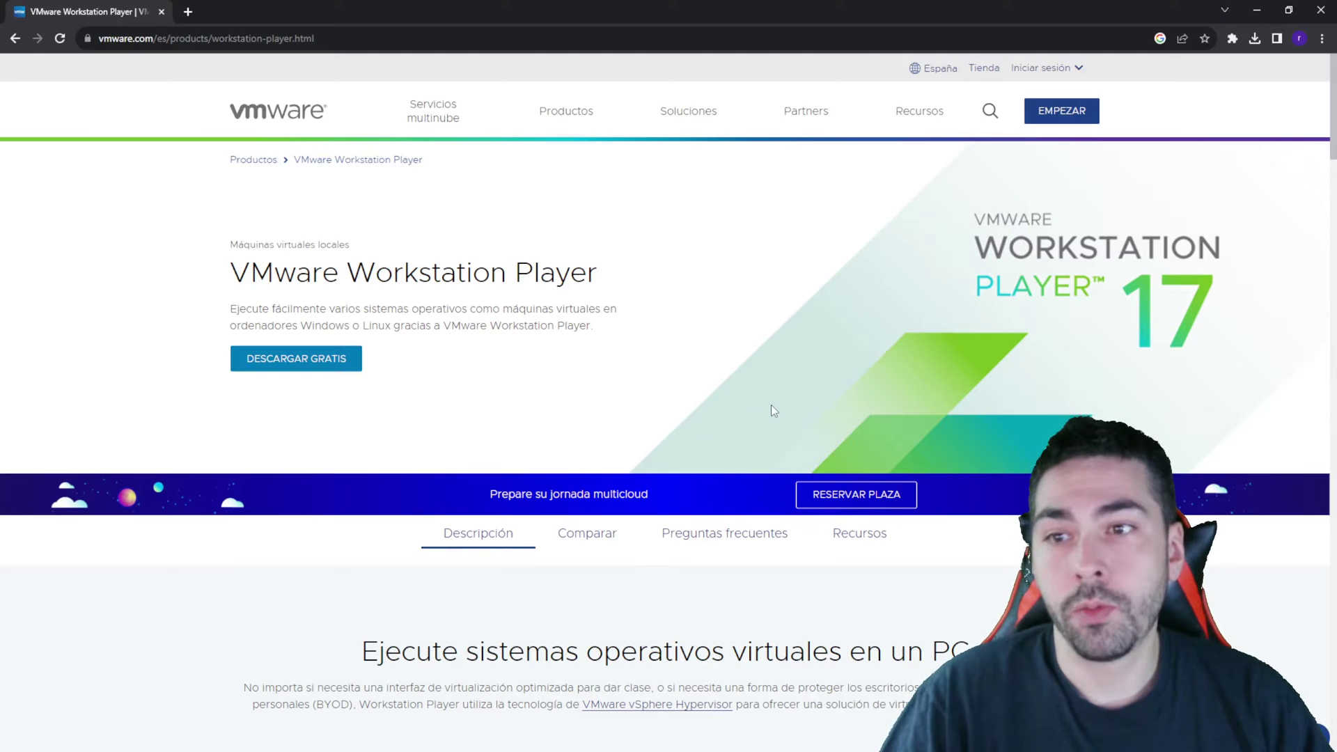
Examine the technical specifications and system requirements on the VMware Workstation Player page.
scroll(766, 408, "down", 3)
scroll(750, 407, "down", 15)
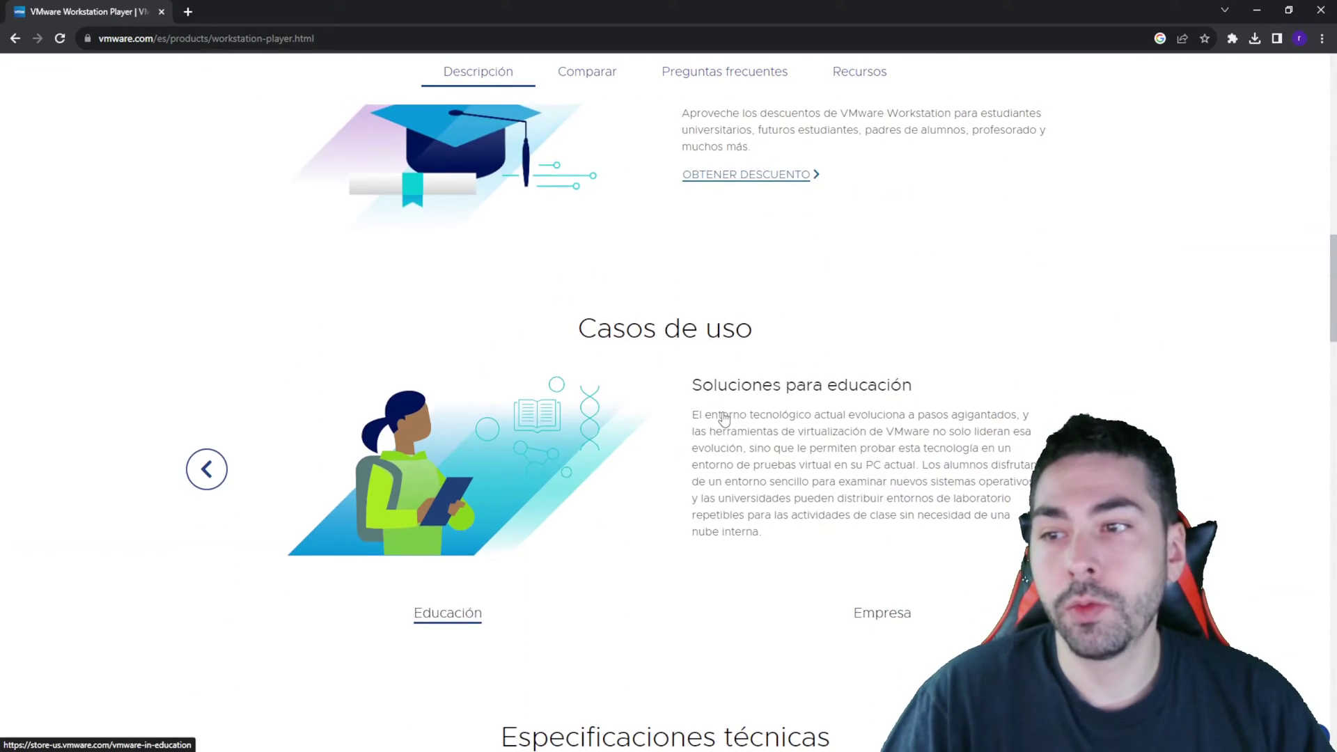
scroll(688, 436, "down", 2)
left_click_drag(501, 388, 872, 397)
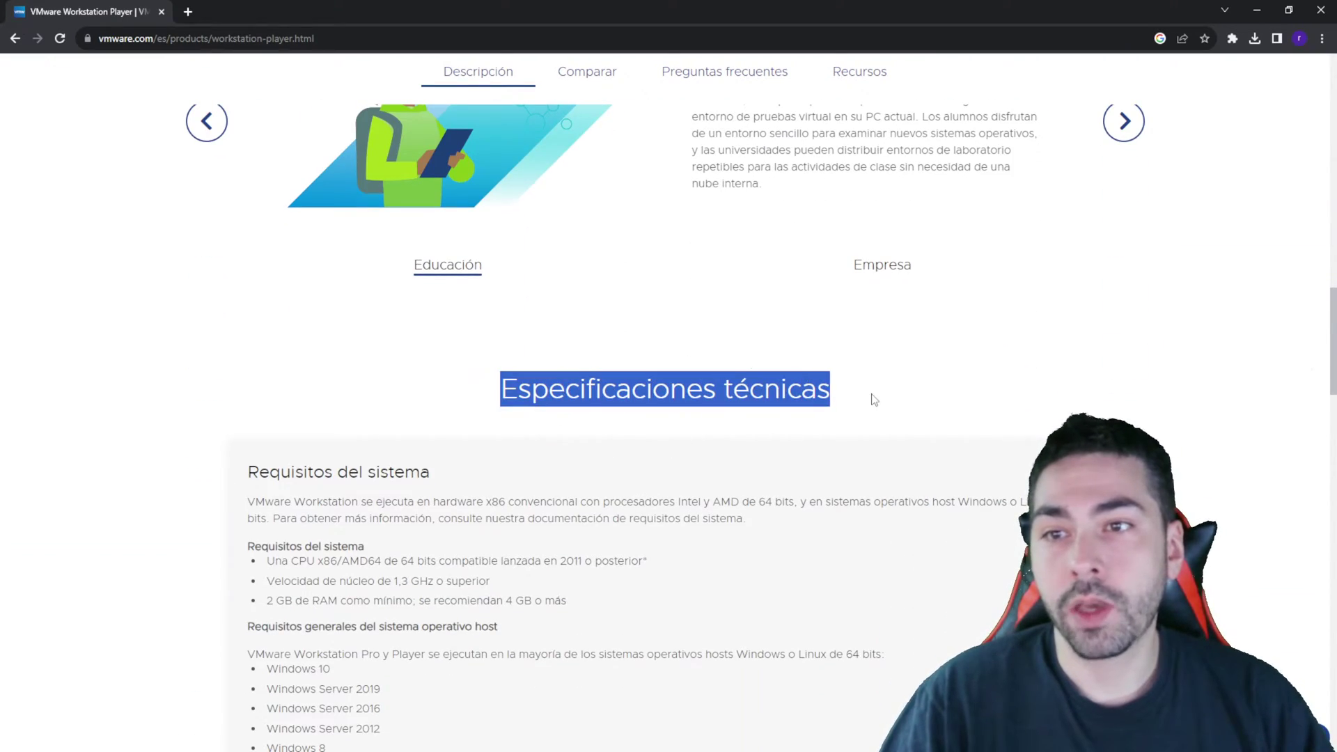
left_click(792, 464)
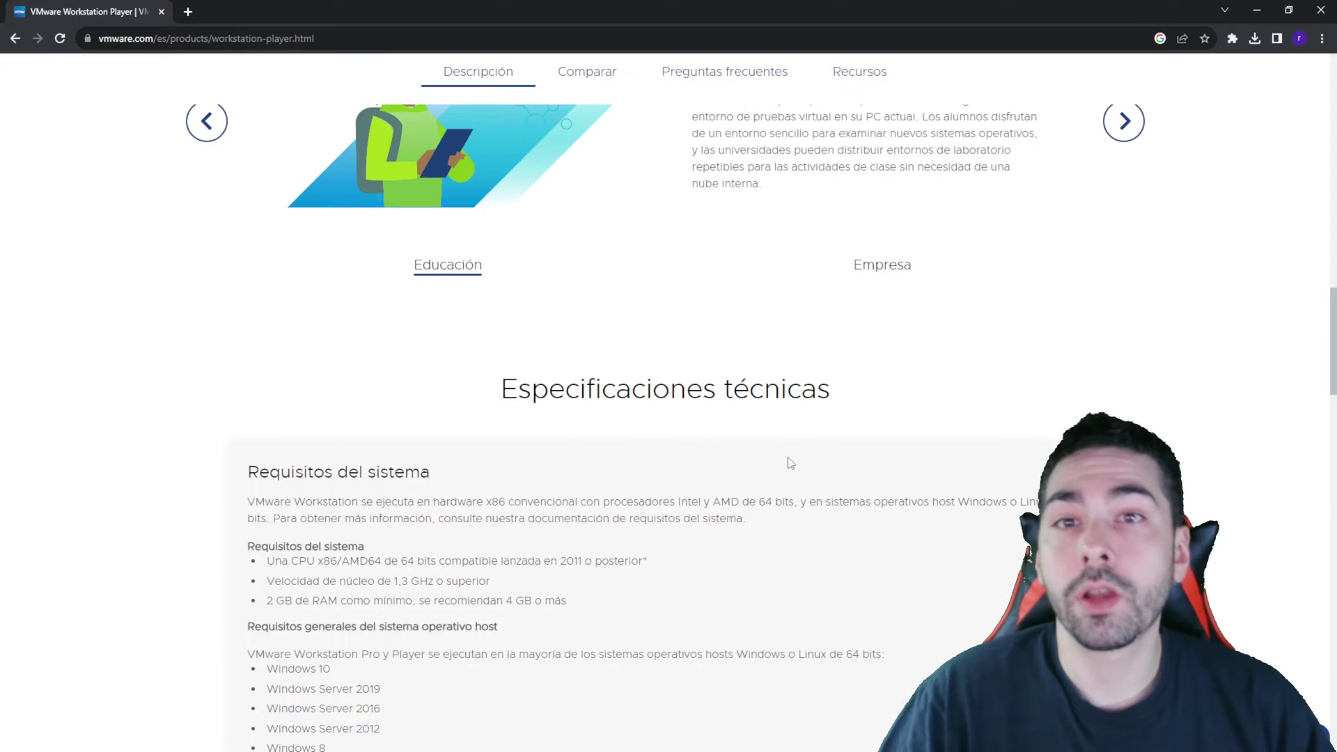
scroll(415, 468, "down", 1)
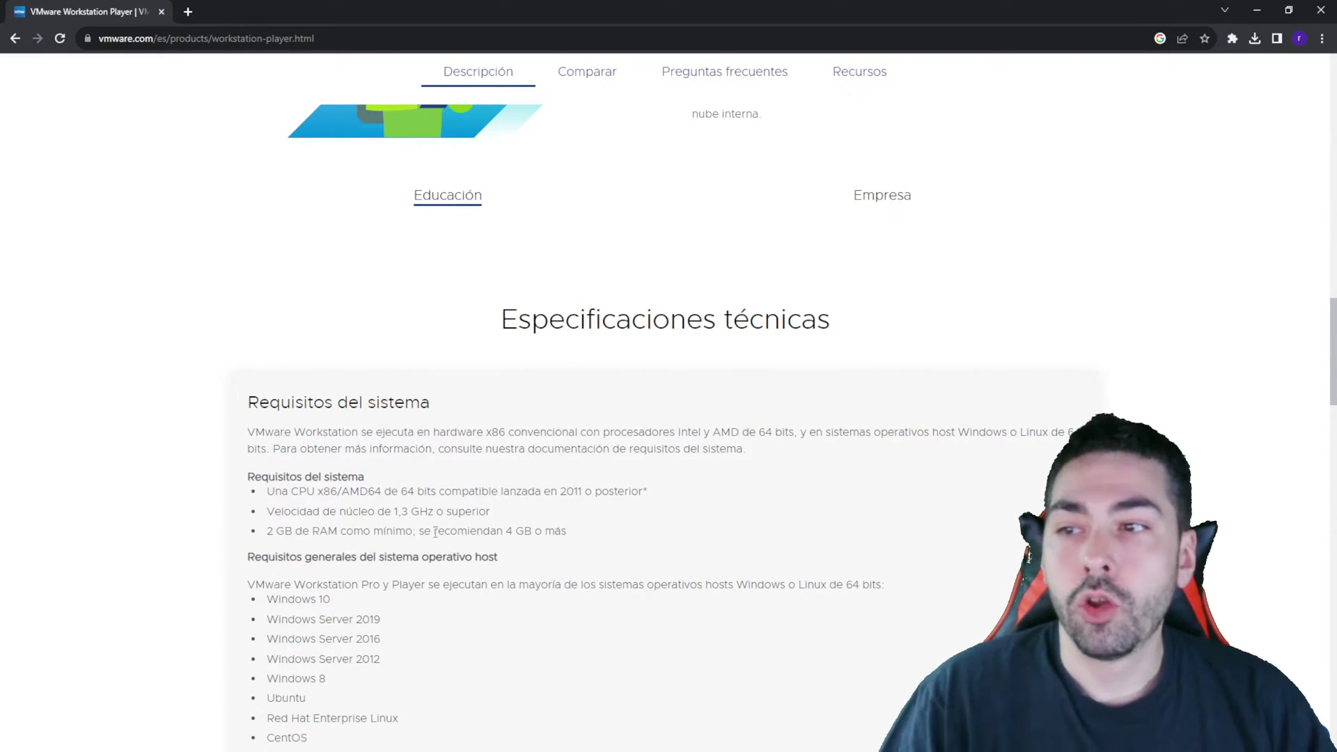
left_click_drag(249, 468, 611, 544)
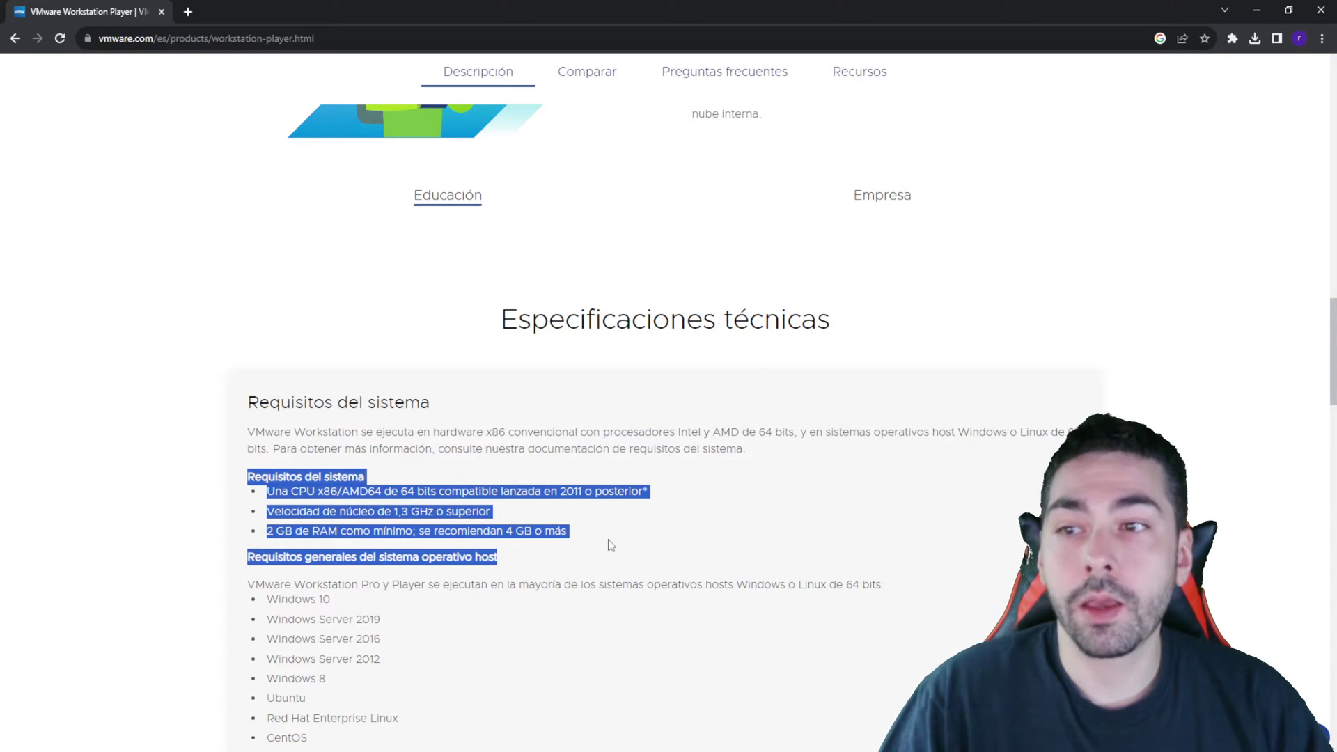
left_click(735, 538)
scroll(648, 557, "up", 10)
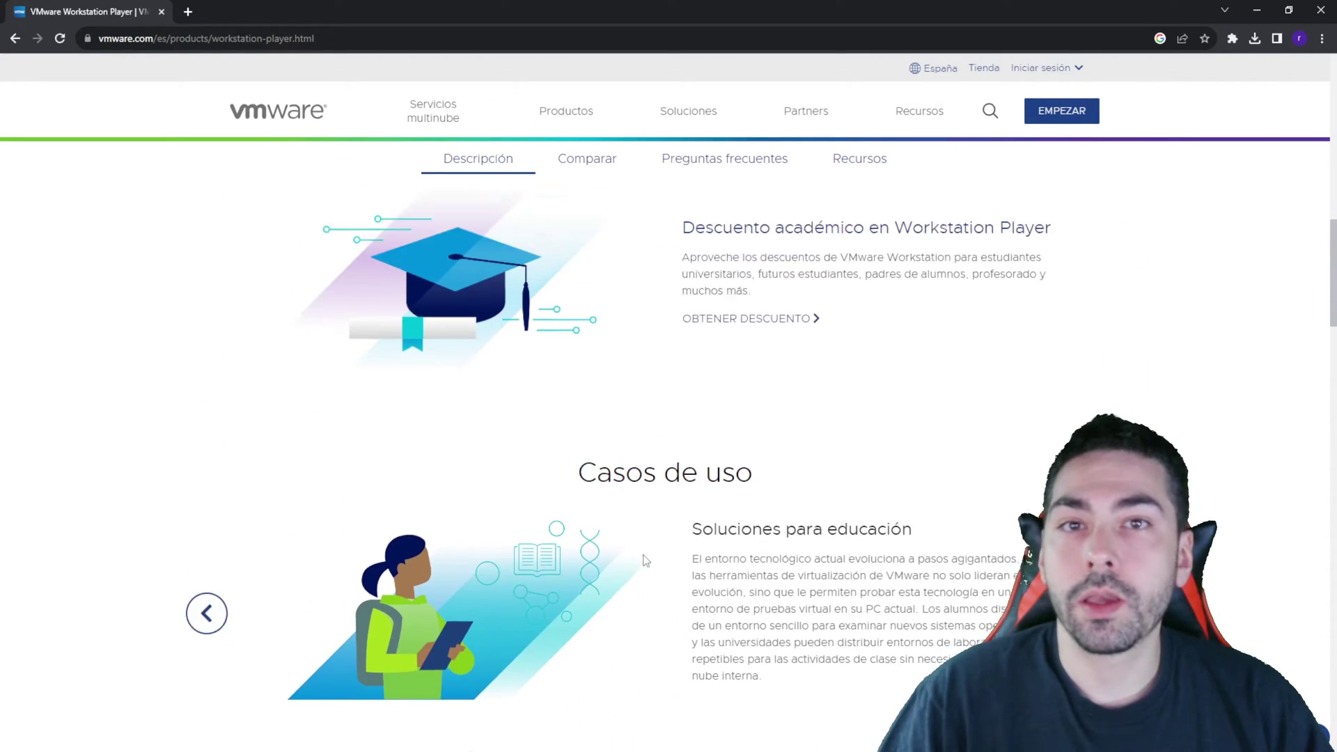
scroll(644, 563, "up", 5)
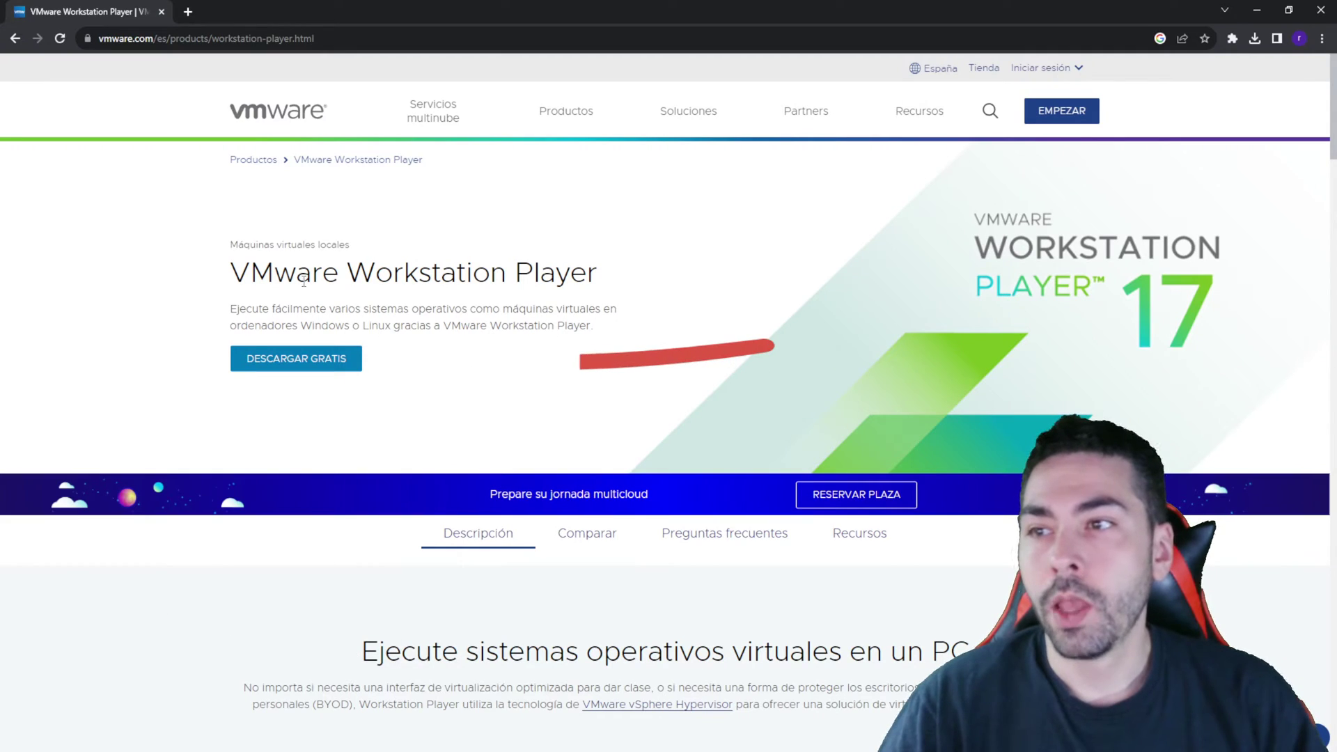
Follow the free download offer to the download files for VMware Workstation Player 17.0.2.
left_click(324, 363)
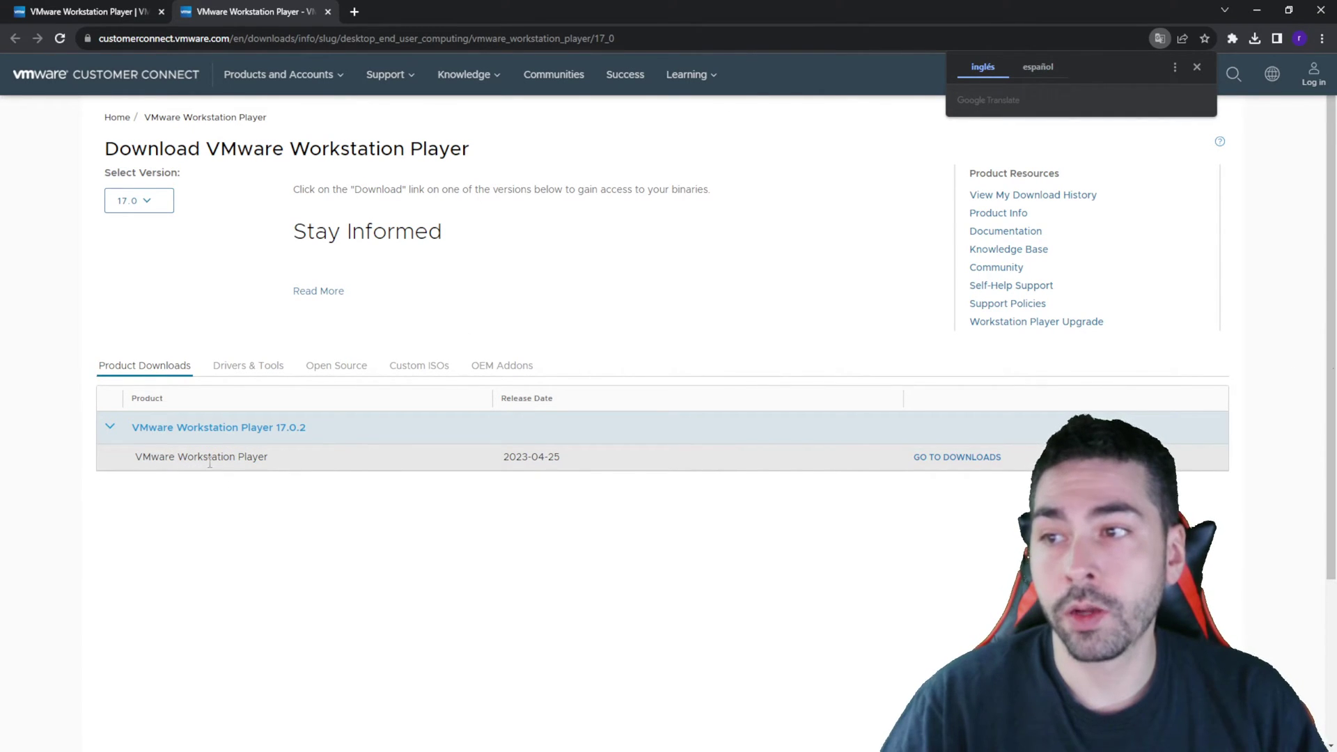
left_click(971, 457)
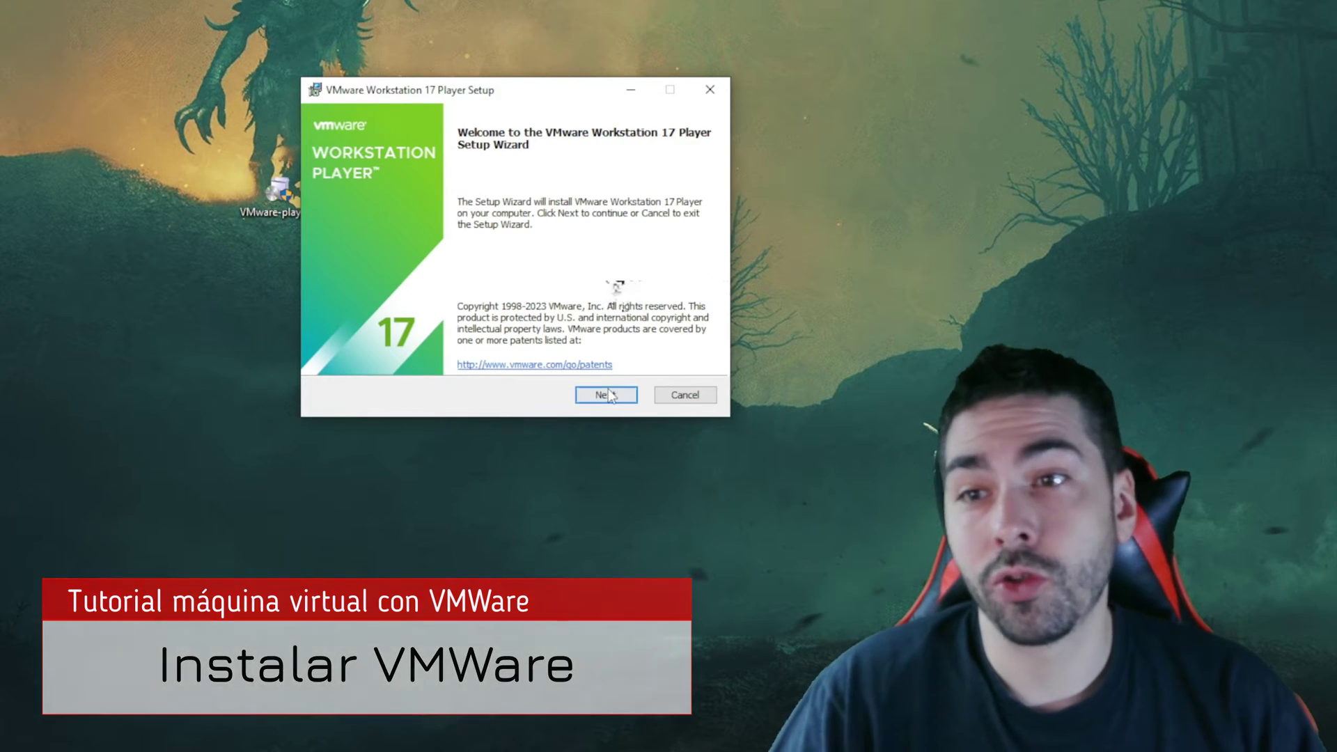
Begin the VMware Workstation 17 Player setup and accept the terms of the License Agreement.
left_click(630, 395)
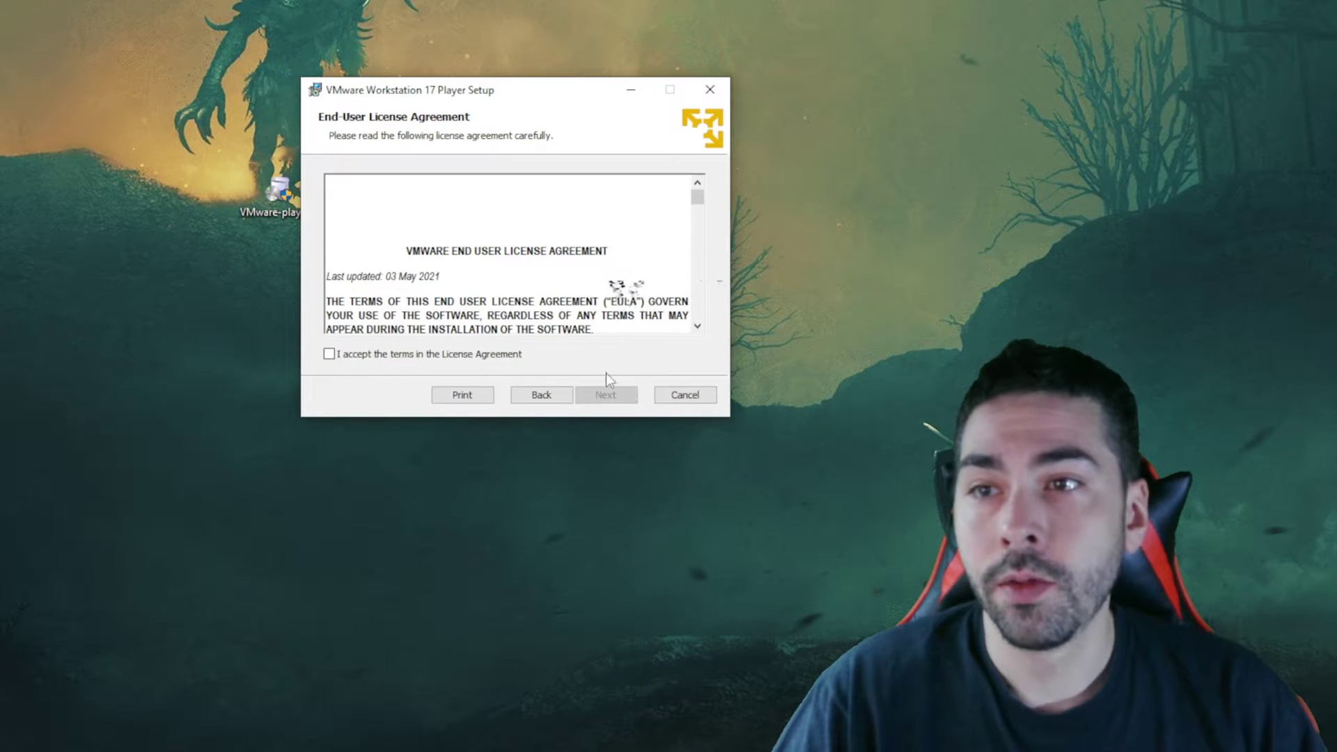
left_click(397, 353)
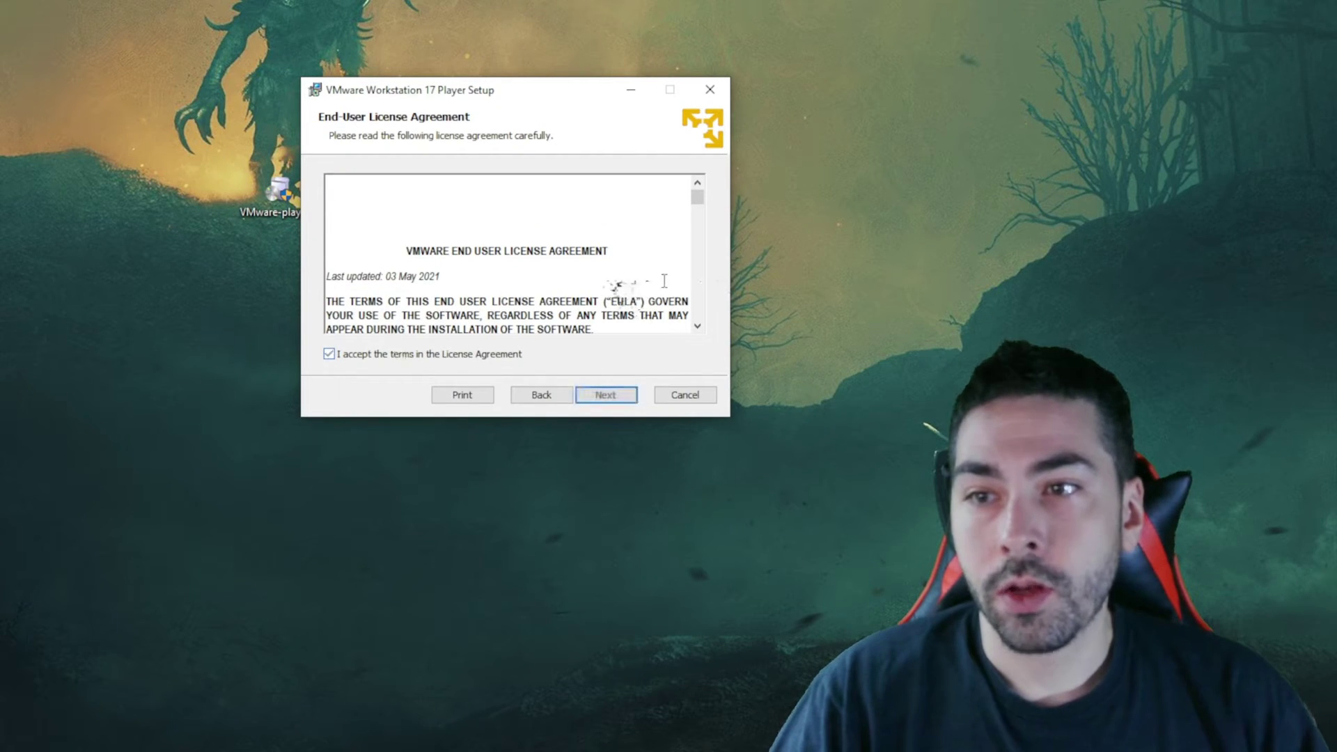
left_click(583, 393)
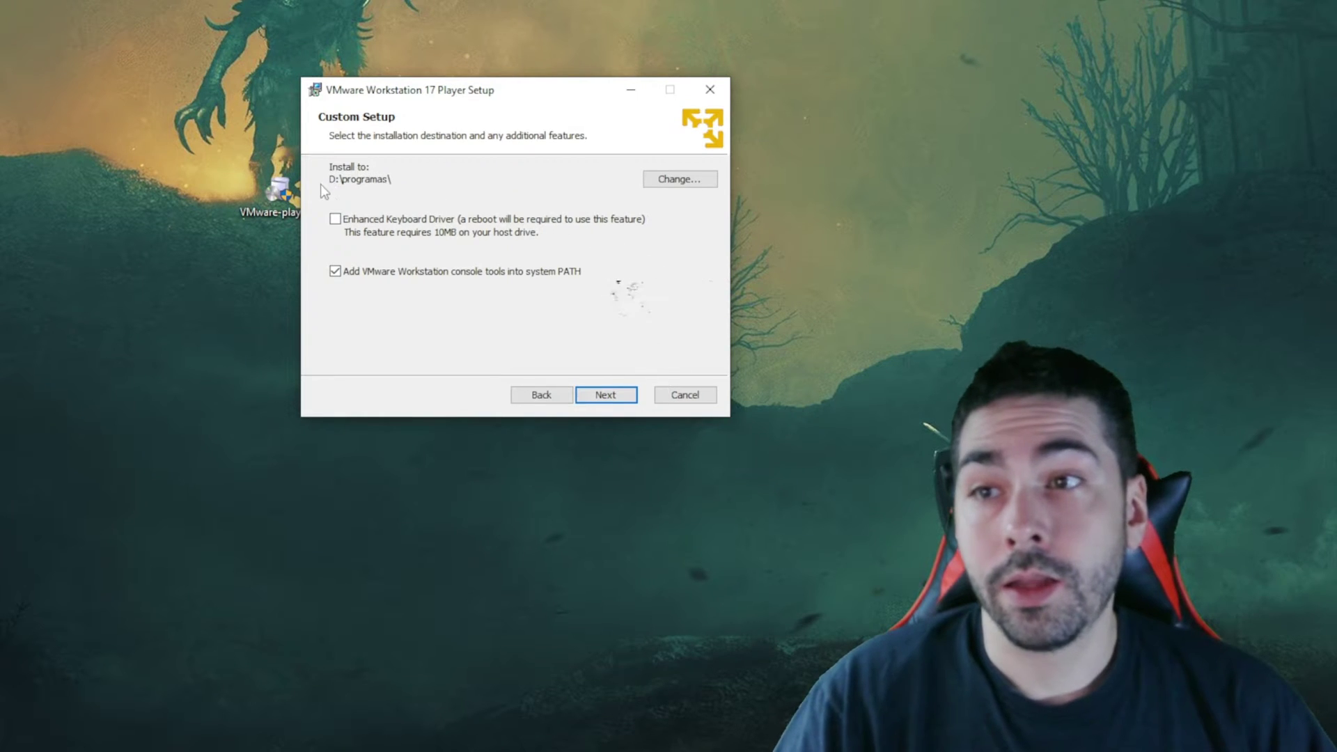
Include the Enhanced Keyboard Driver in the installation and opt out of the VMware Customer Experience Improvement Program.
left_click(353, 222)
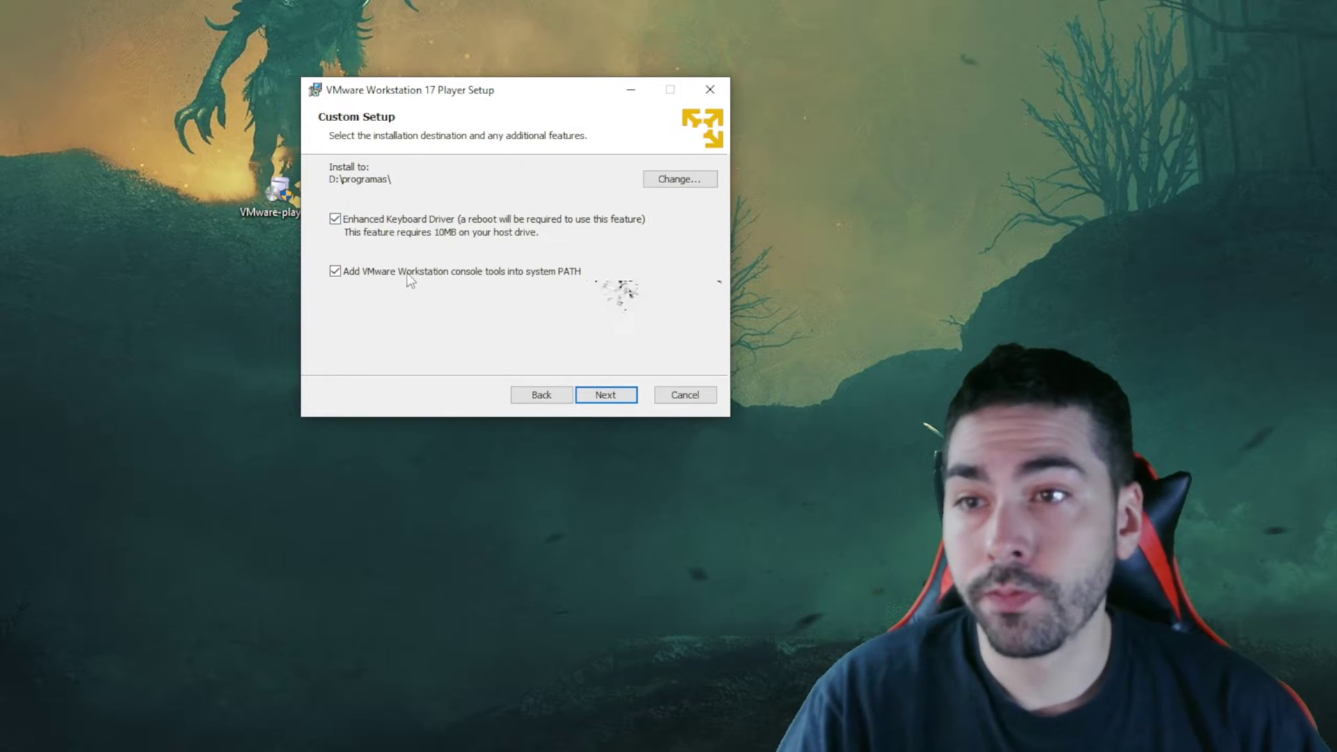
left_click(594, 397)
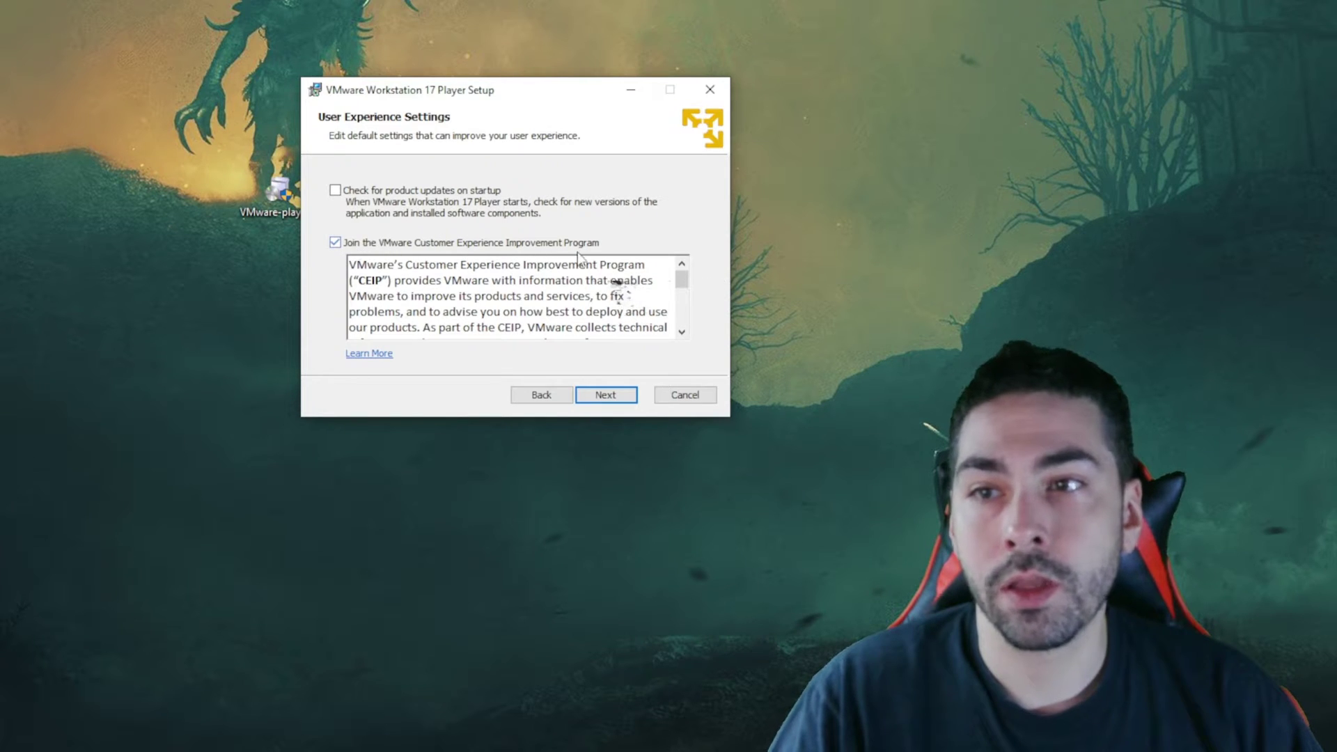
left_click(349, 243)
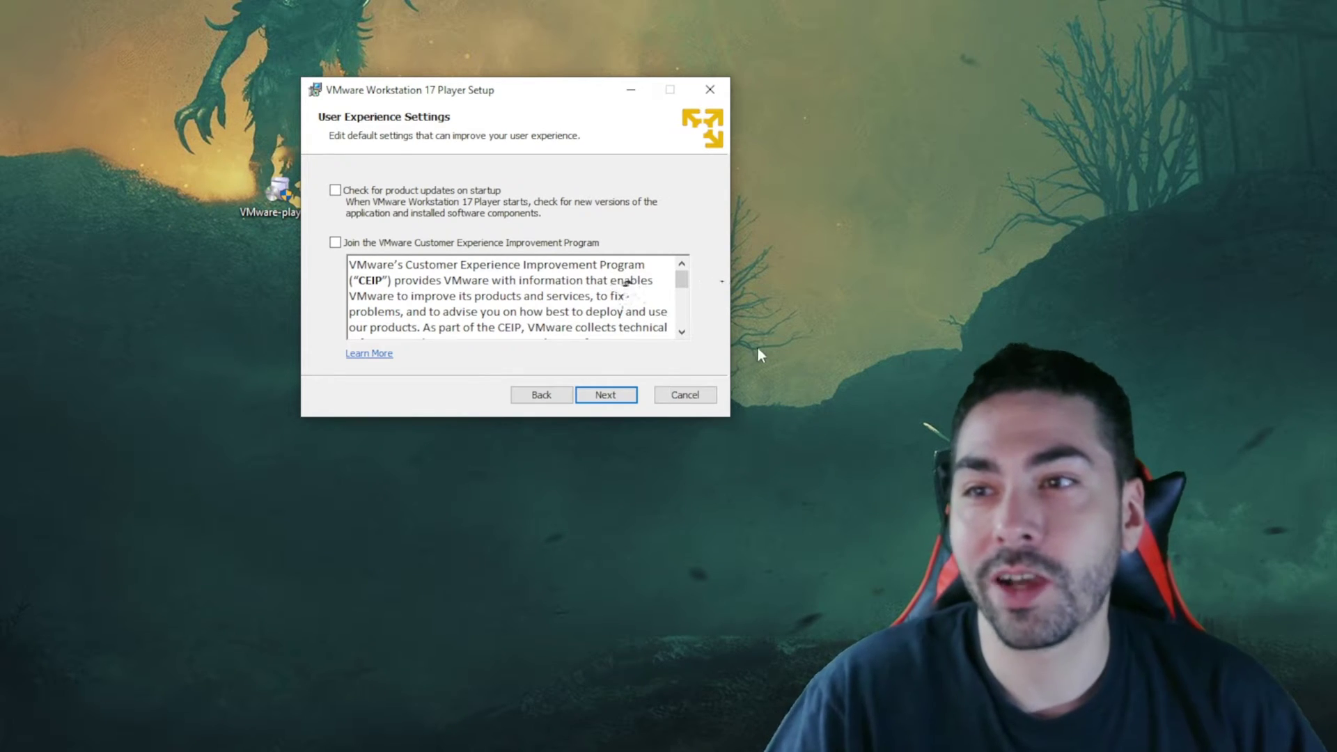
left_click(606, 395)
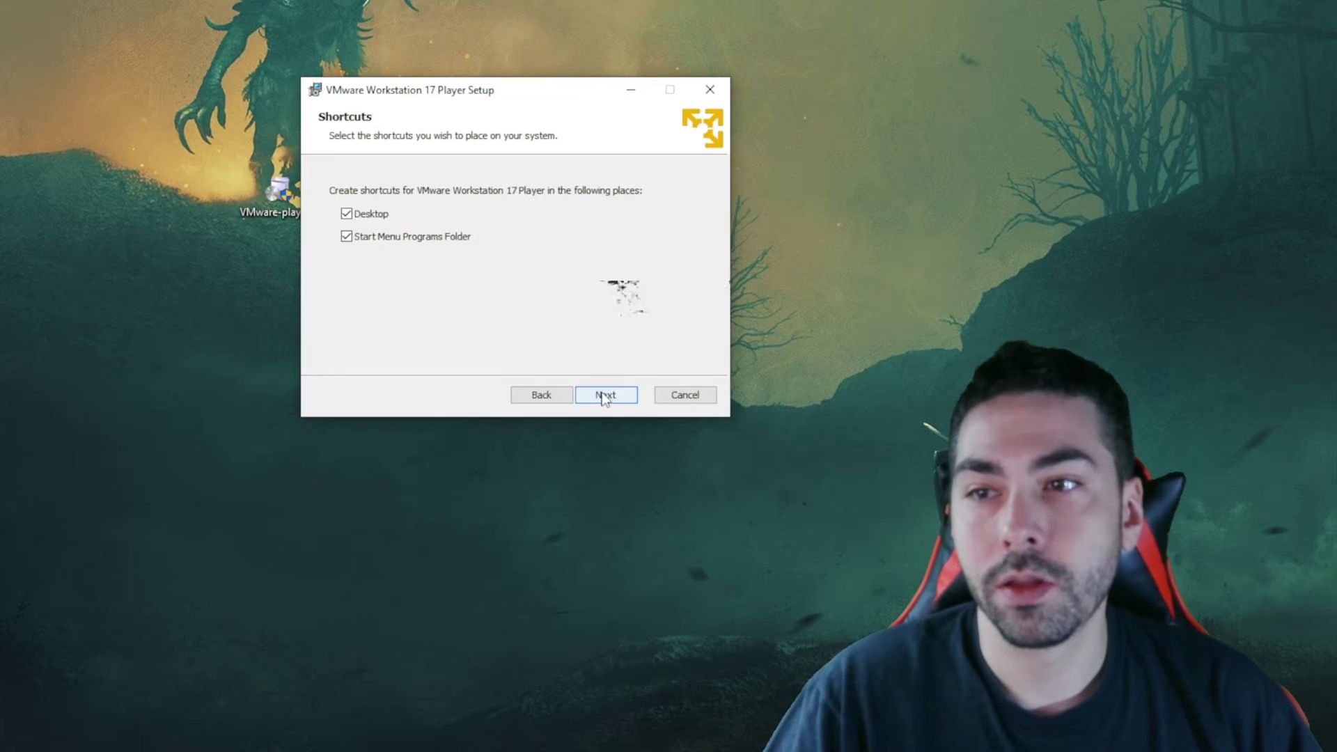
Install VMware Workstation 17 Player with Desktop and Start Menu Programs Folder shortcuts, and finish the setup wizard.
left_click(345, 213)
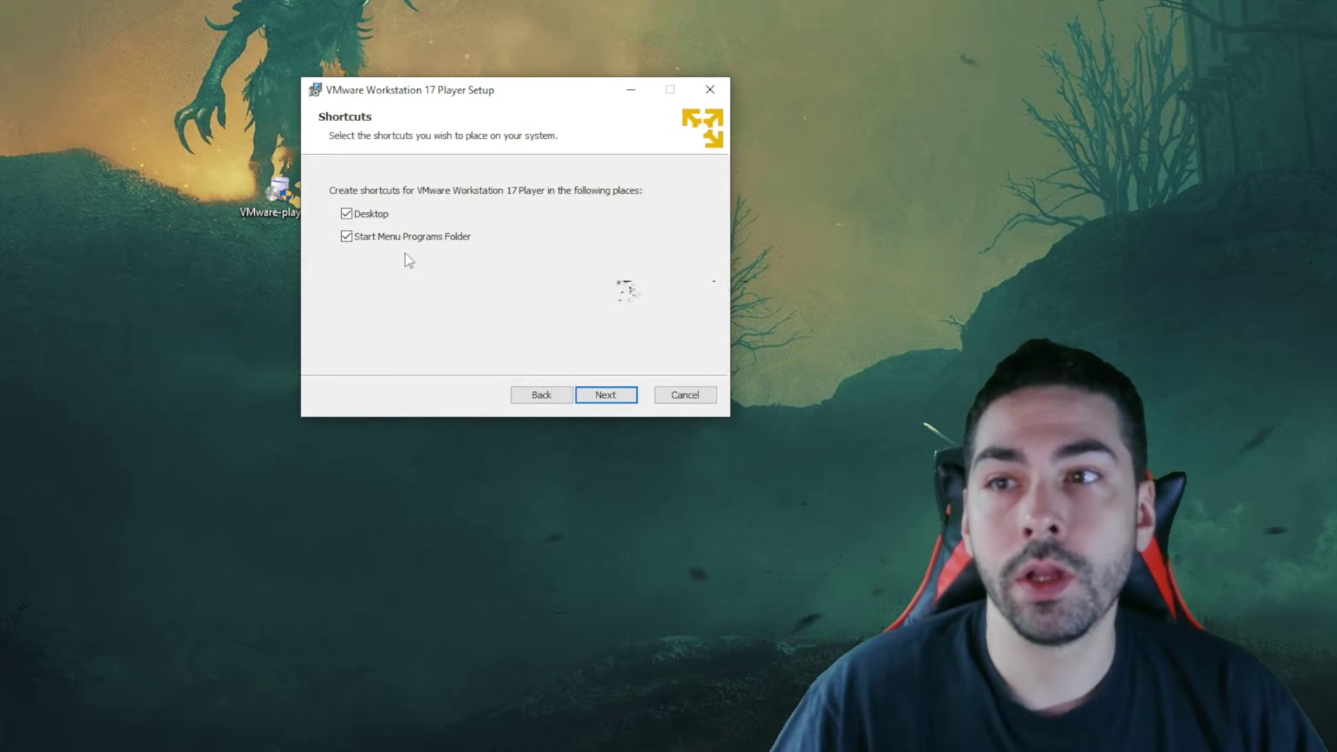
left_click(604, 395)
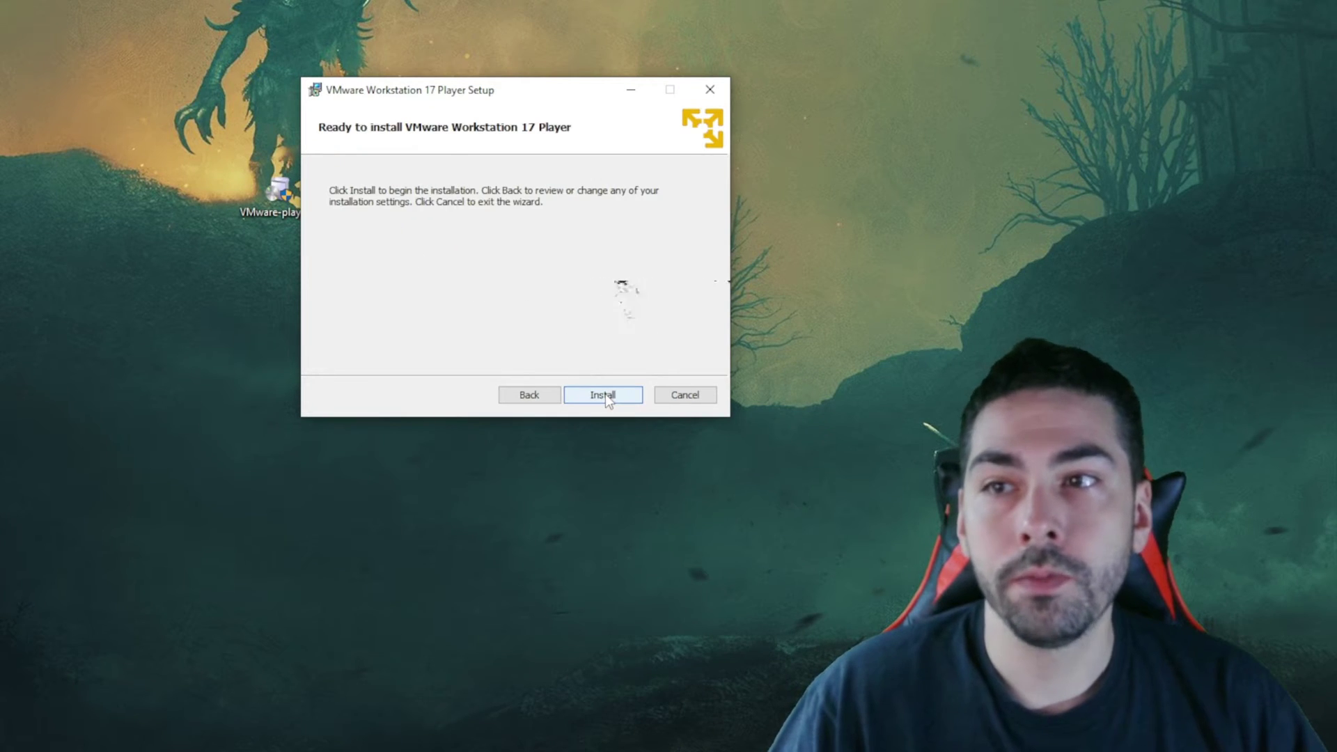
left_click(605, 394)
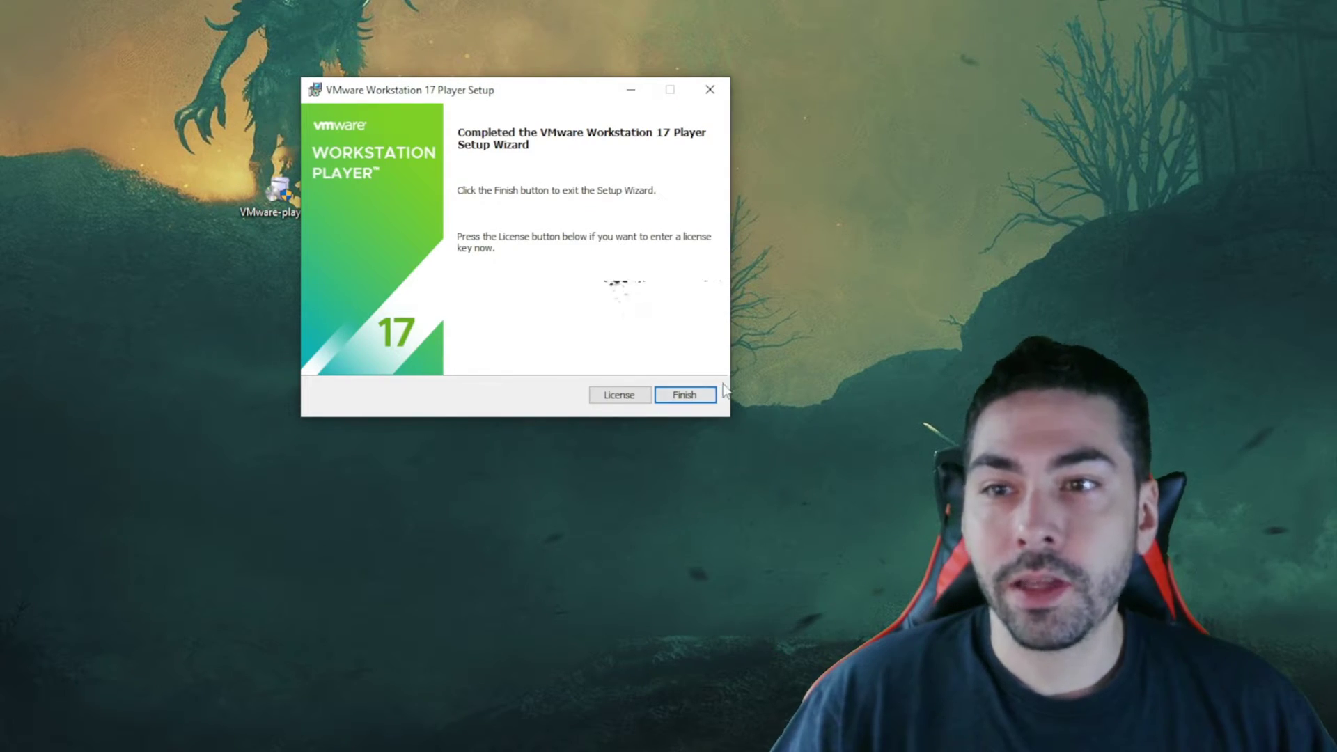
left_click(692, 395)
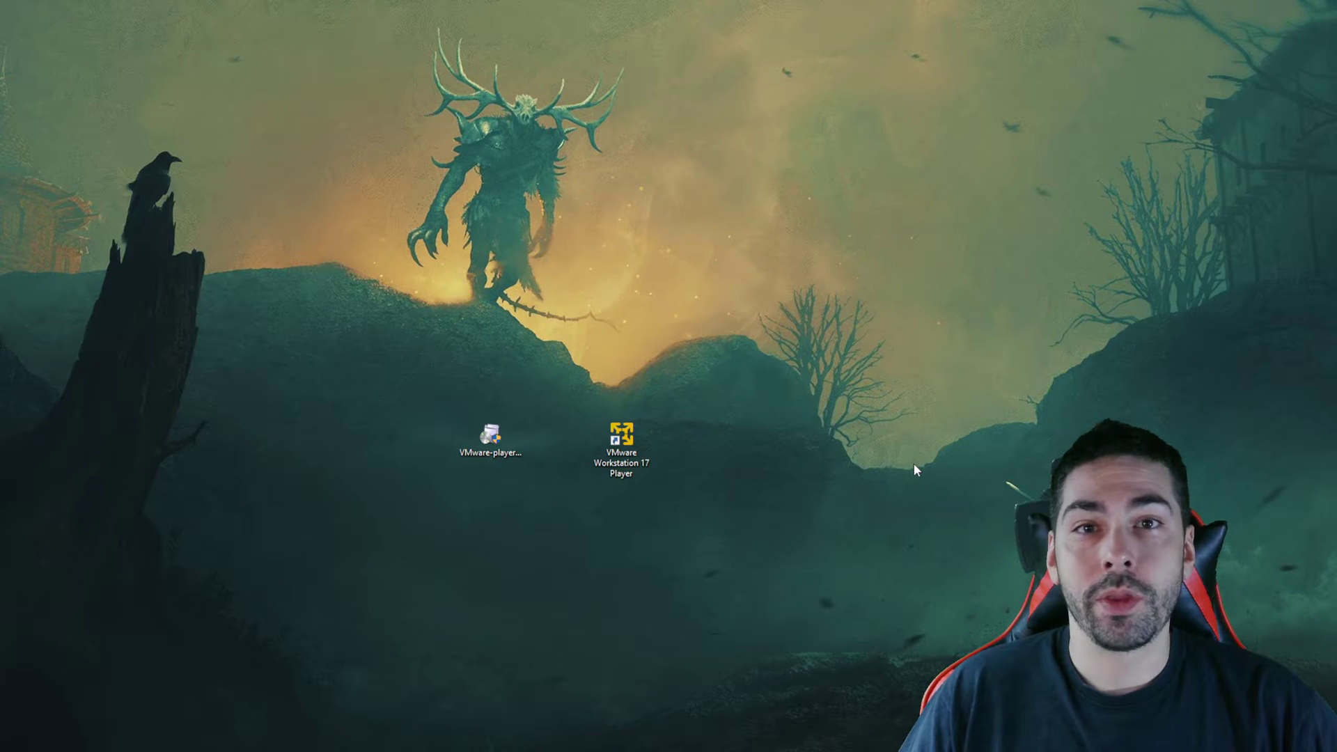
Open VMware Workstation 17 Player and view the details of the Windows 10 virtual machine in the library.
left_click_drag(567, 324, 755, 556)
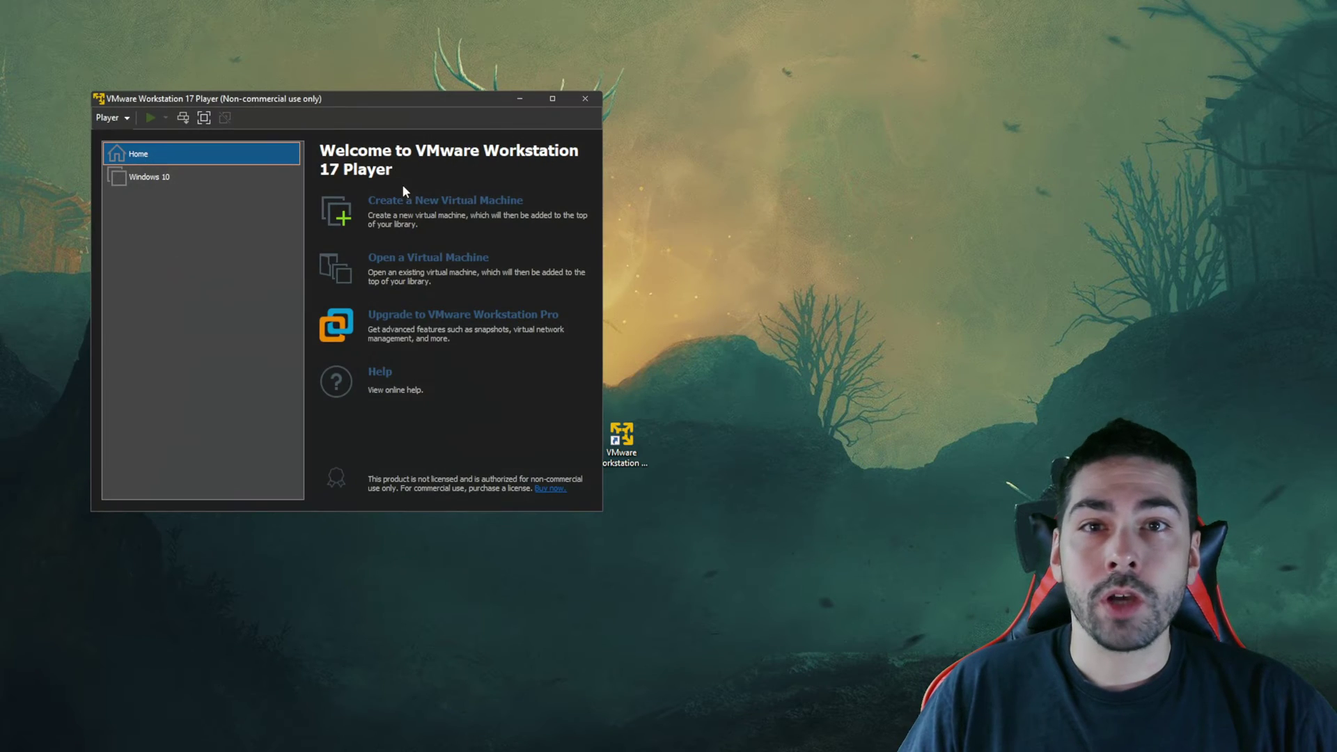
left_click_drag(397, 102, 703, 165)
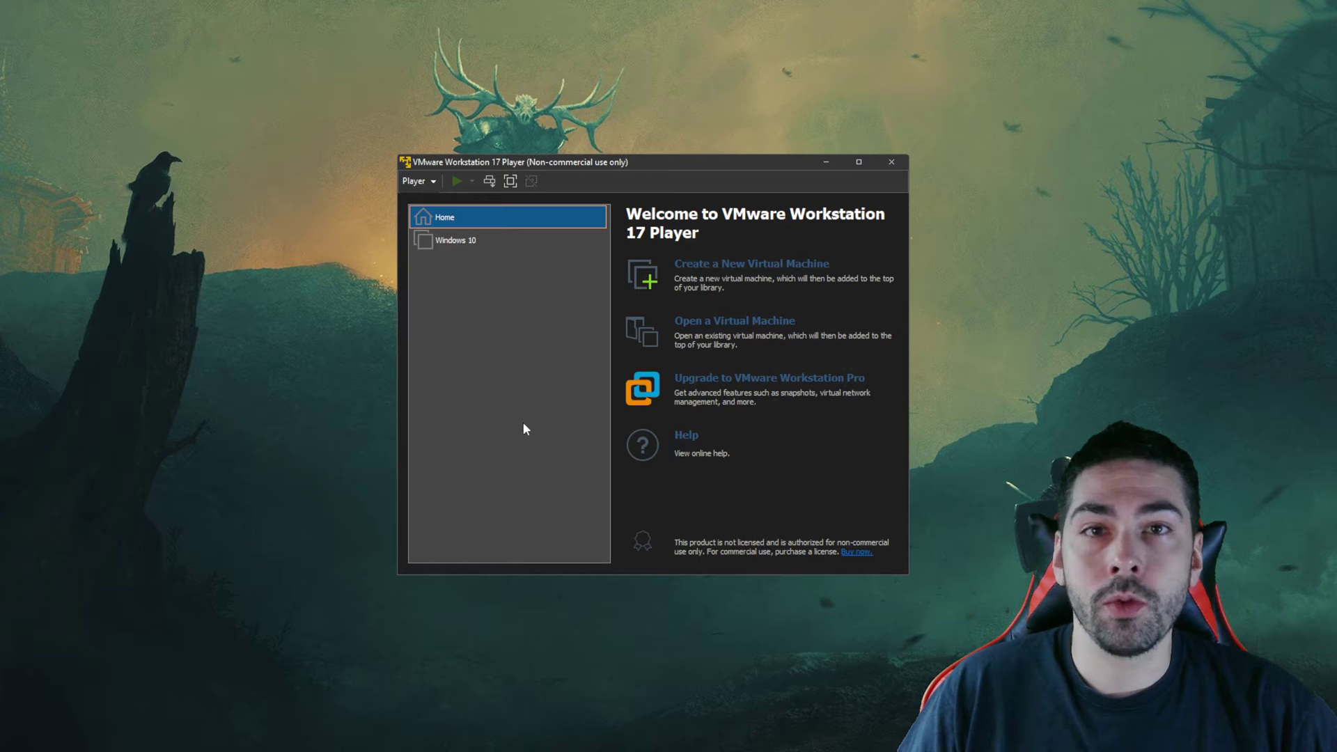
left_click(489, 244)
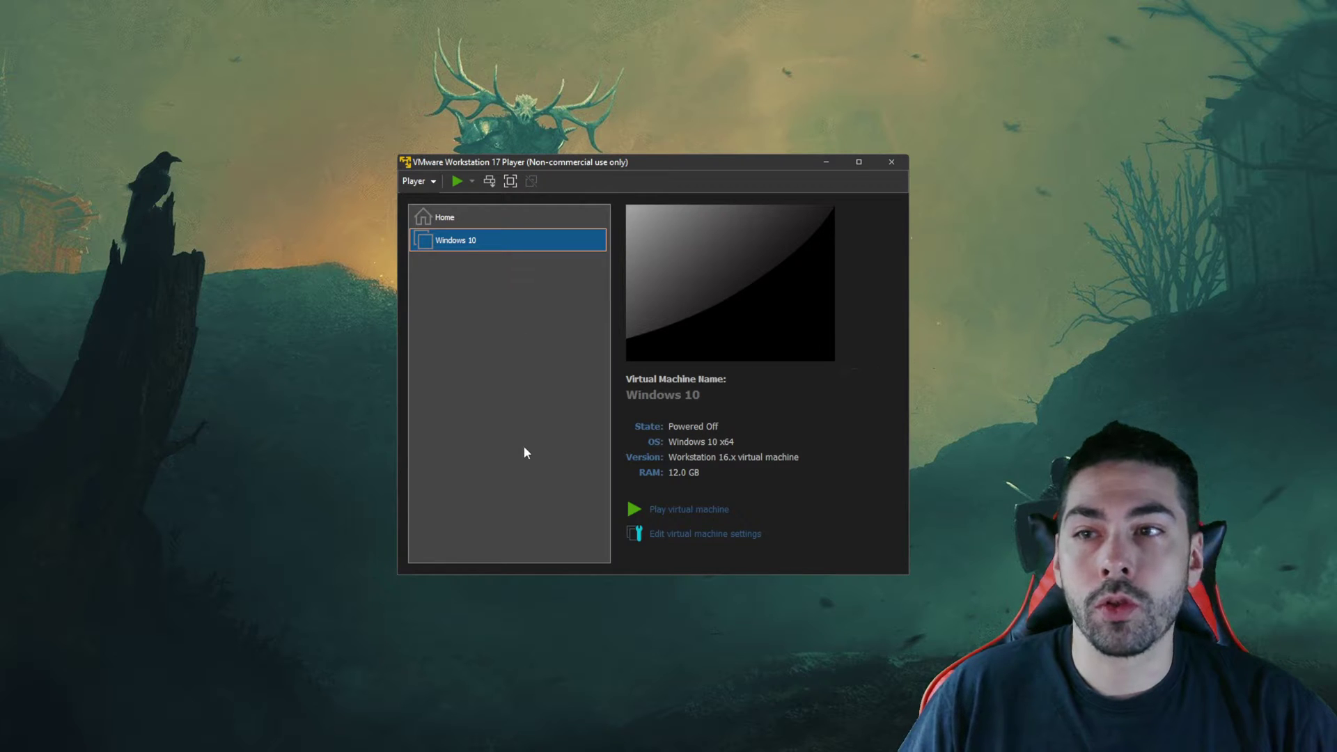
left_click(488, 222)
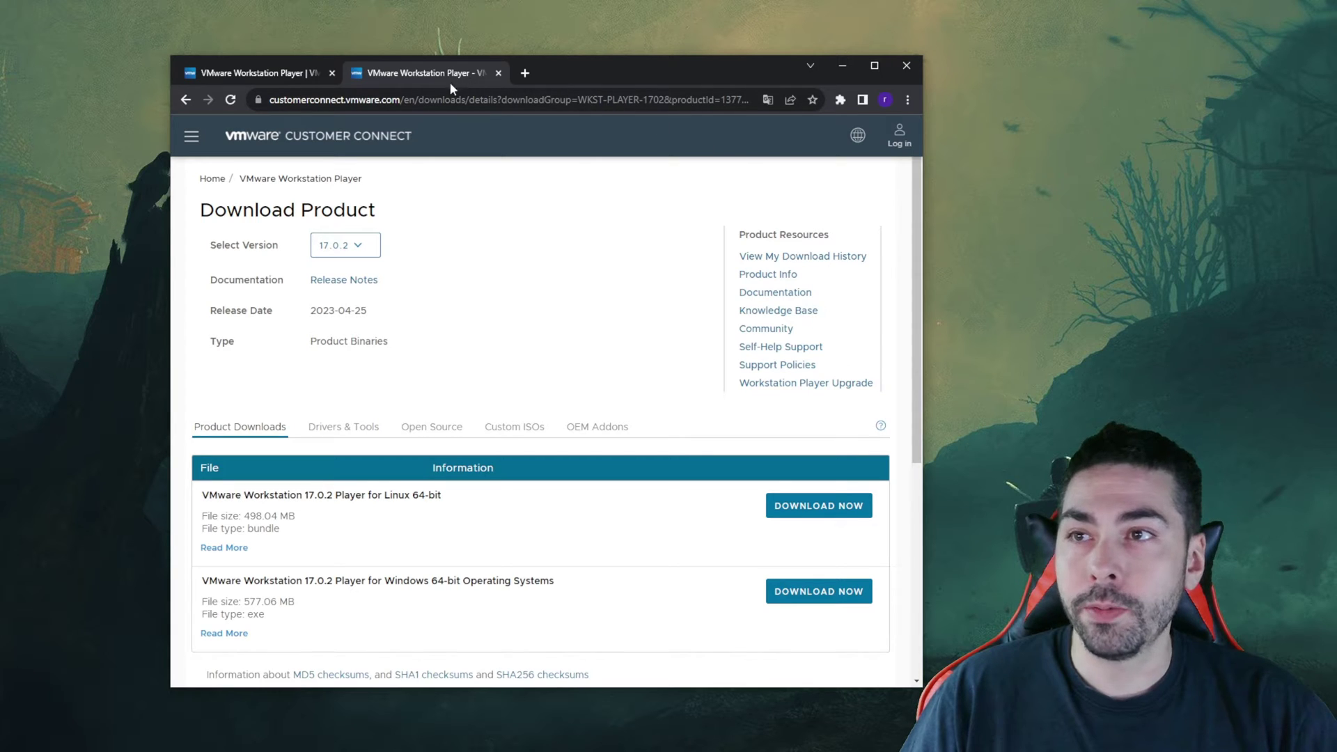
Search the web for "imagen windows 10" in a new browser tab.
left_click(525, 72)
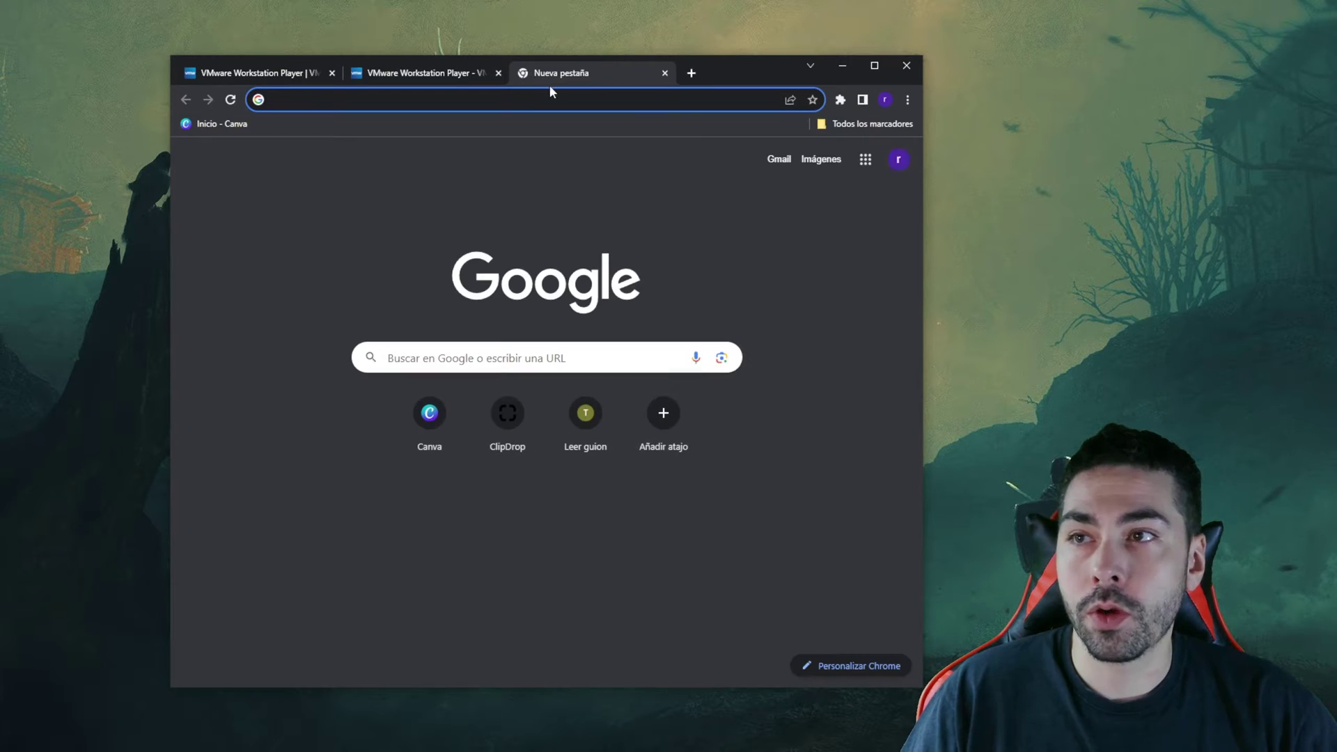
type("imagen wind")
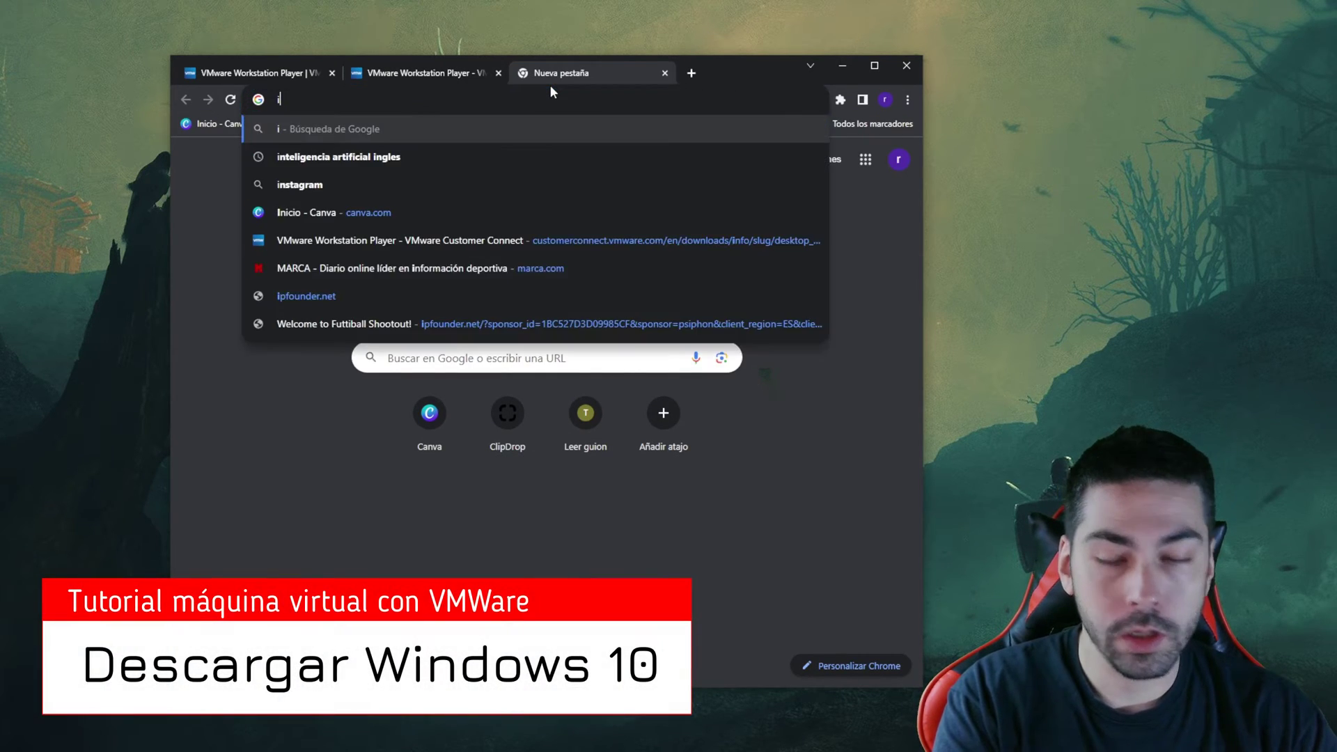
type("ows 10")
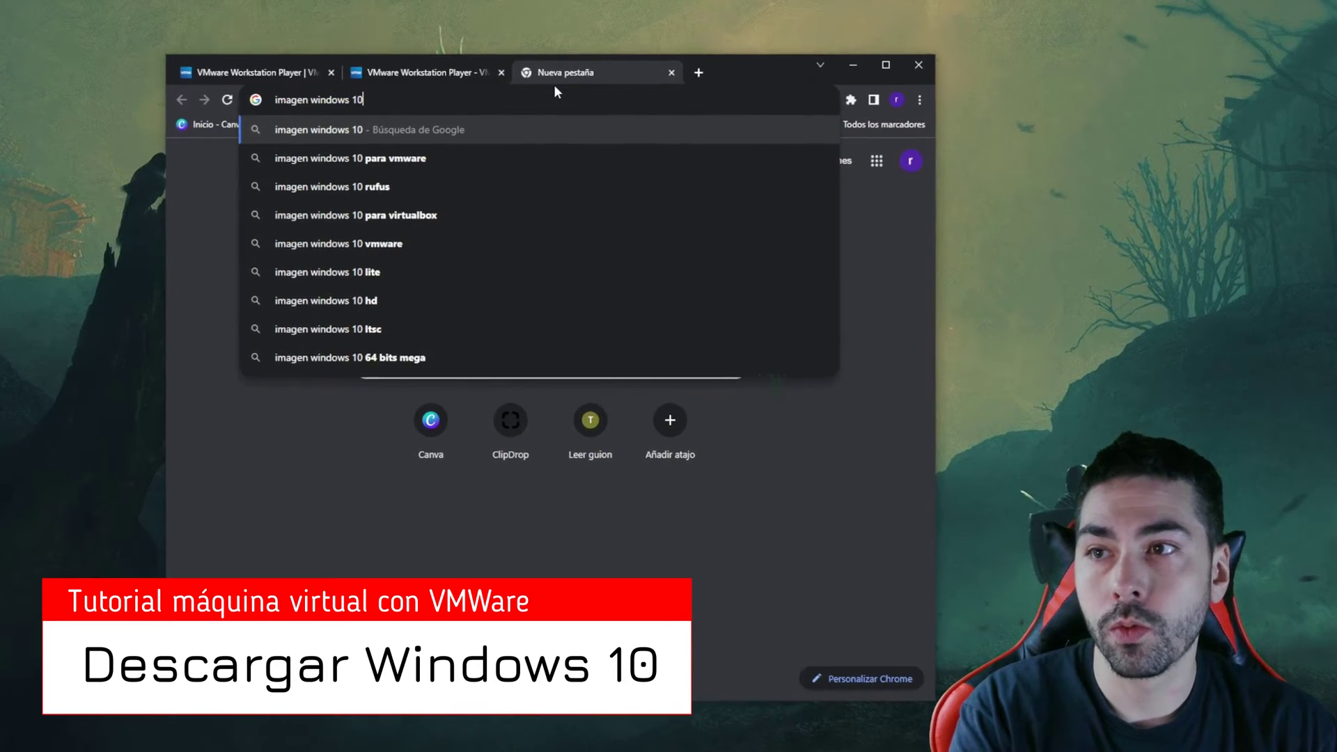
key("Return")
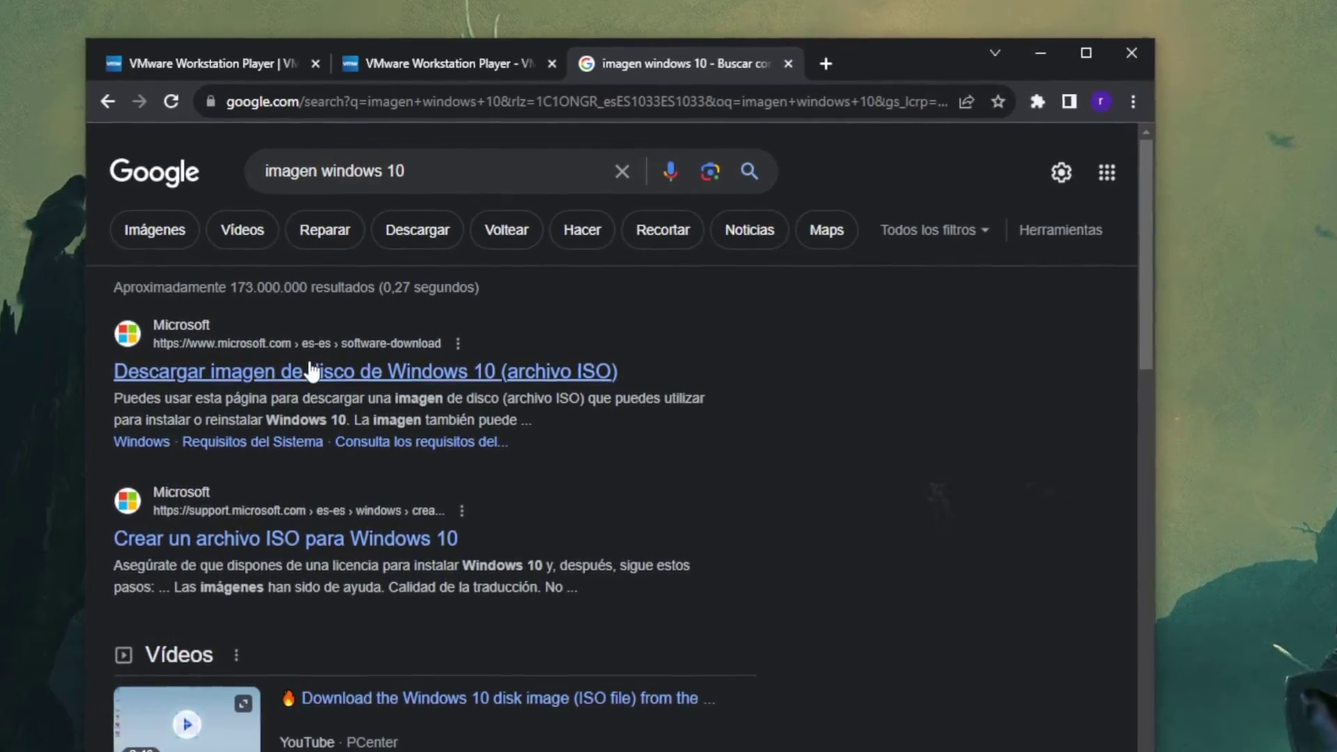
Open Microsoft's Windows 10 disk image download page from the results, maximize the browser window and accept the cookies.
left_click(317, 373)
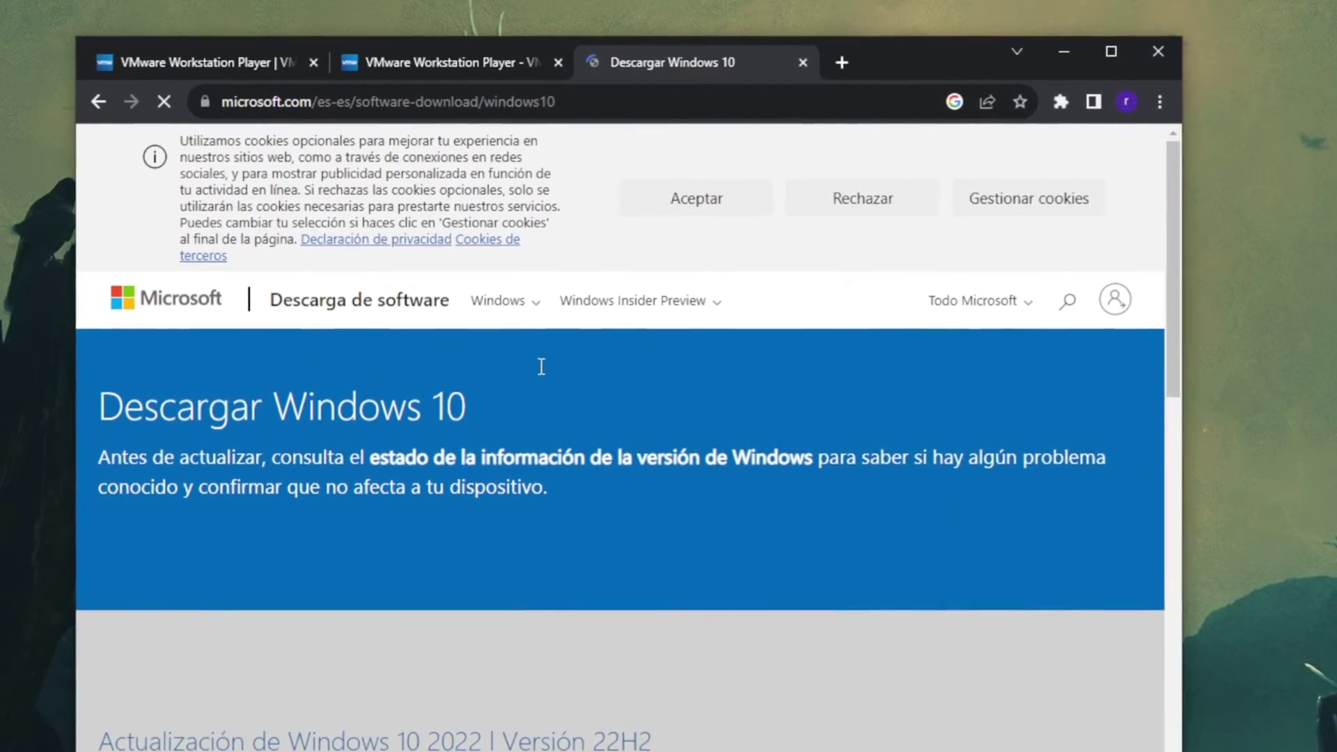
left_click(1114, 49)
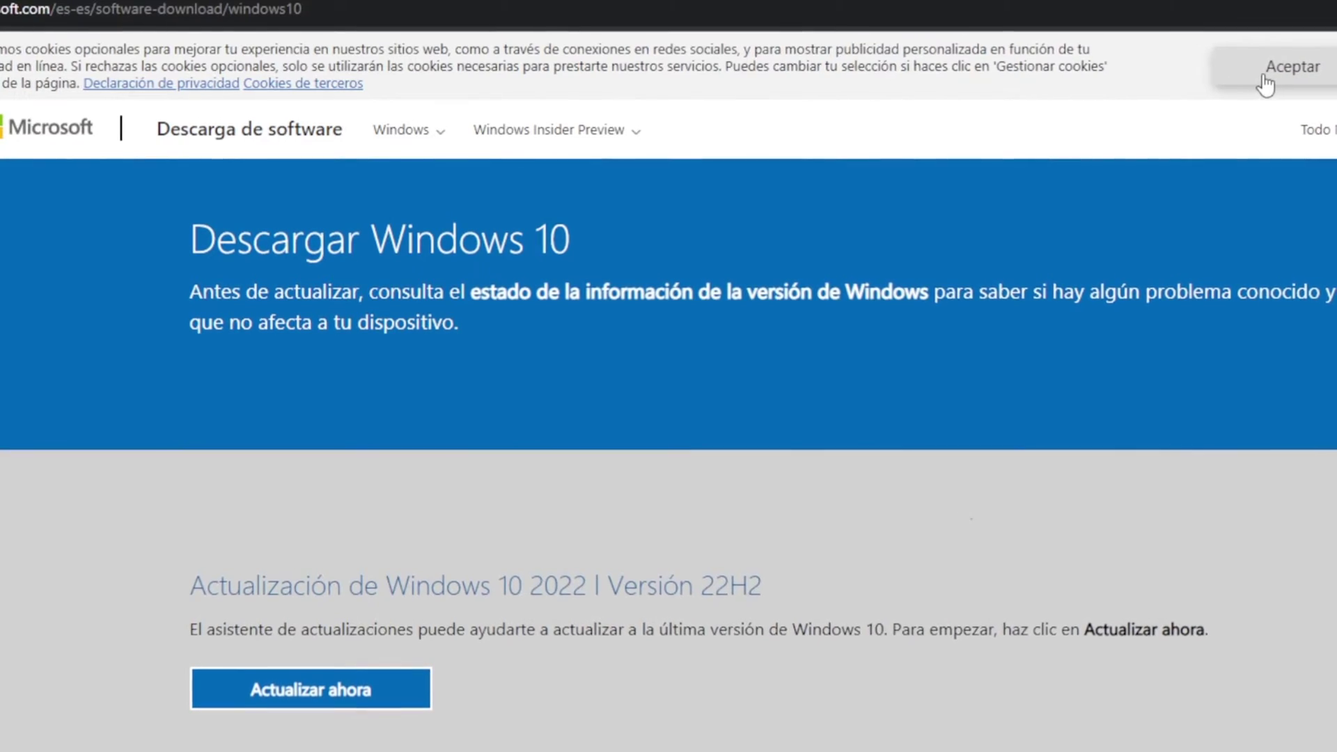
left_click(1224, 67)
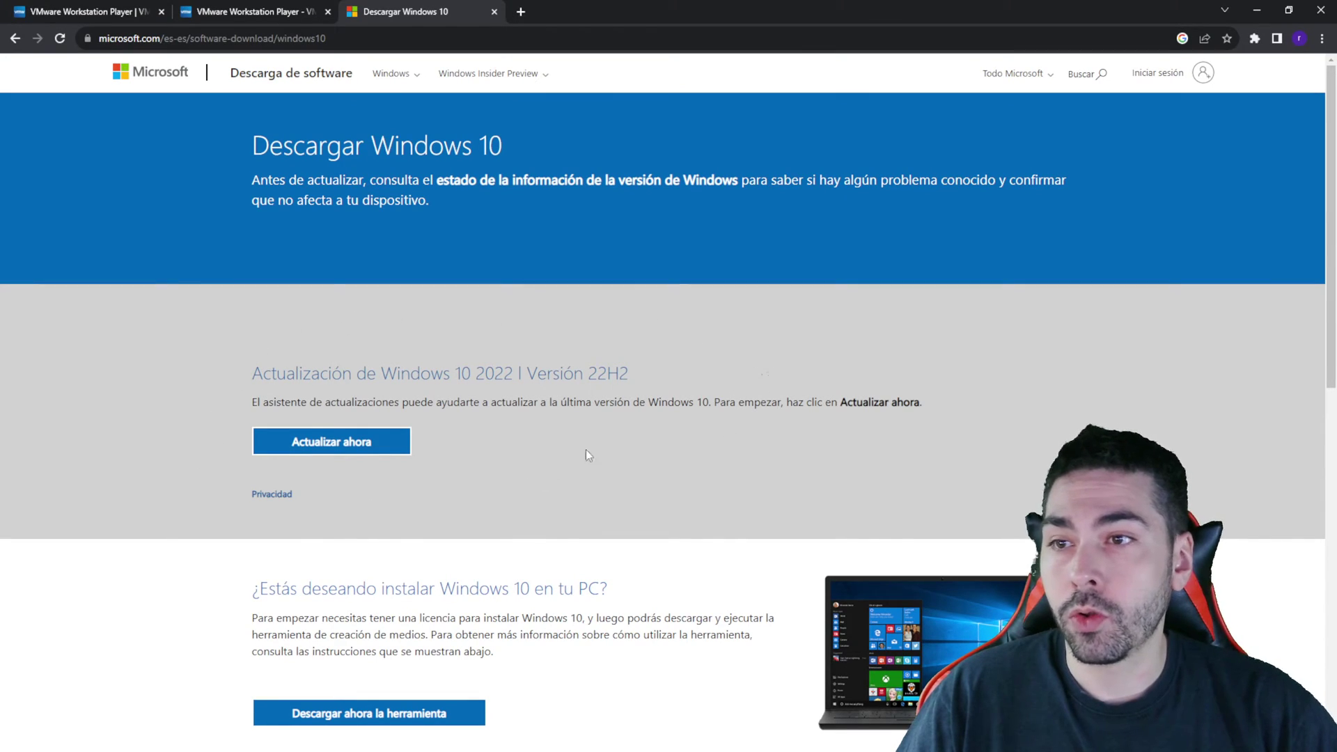
Download the Windows 10 media creation tool from the section on installing Windows 10 on a PC.
scroll(411, 349, "down", 2)
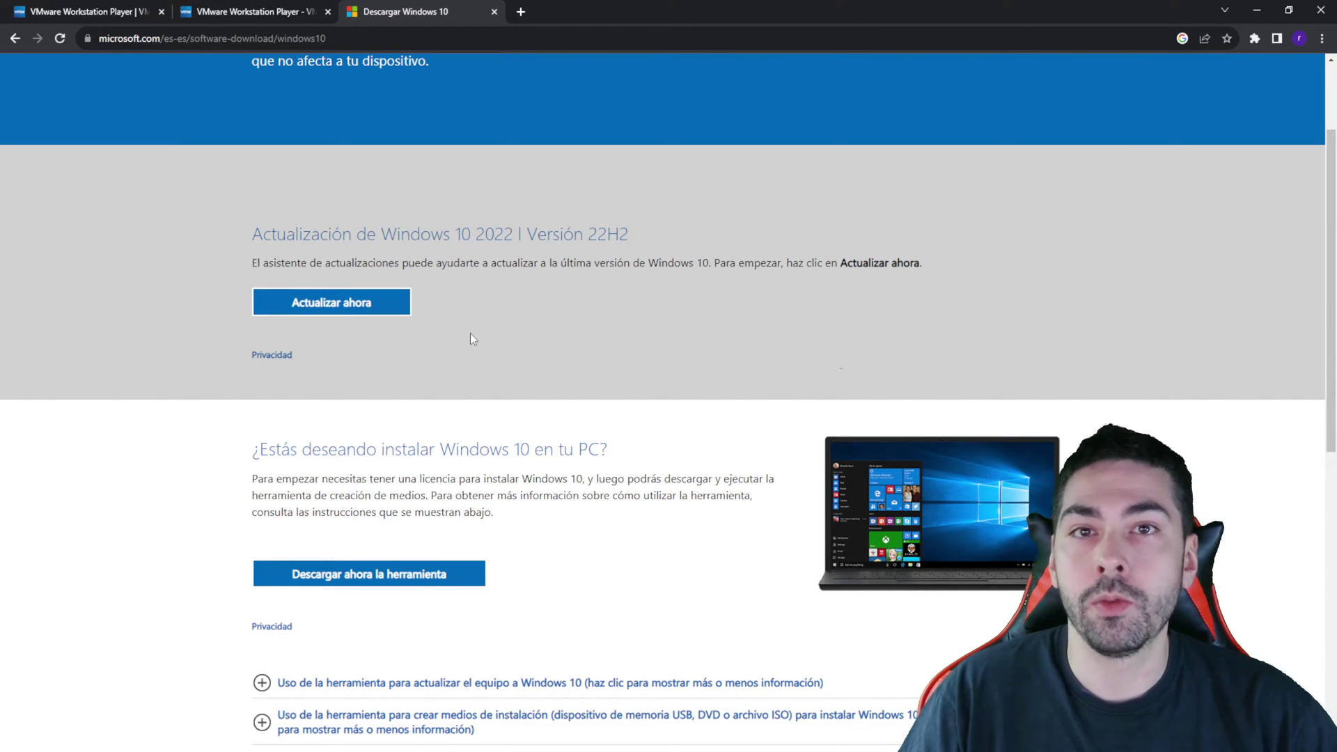
scroll(497, 322, "down", 3)
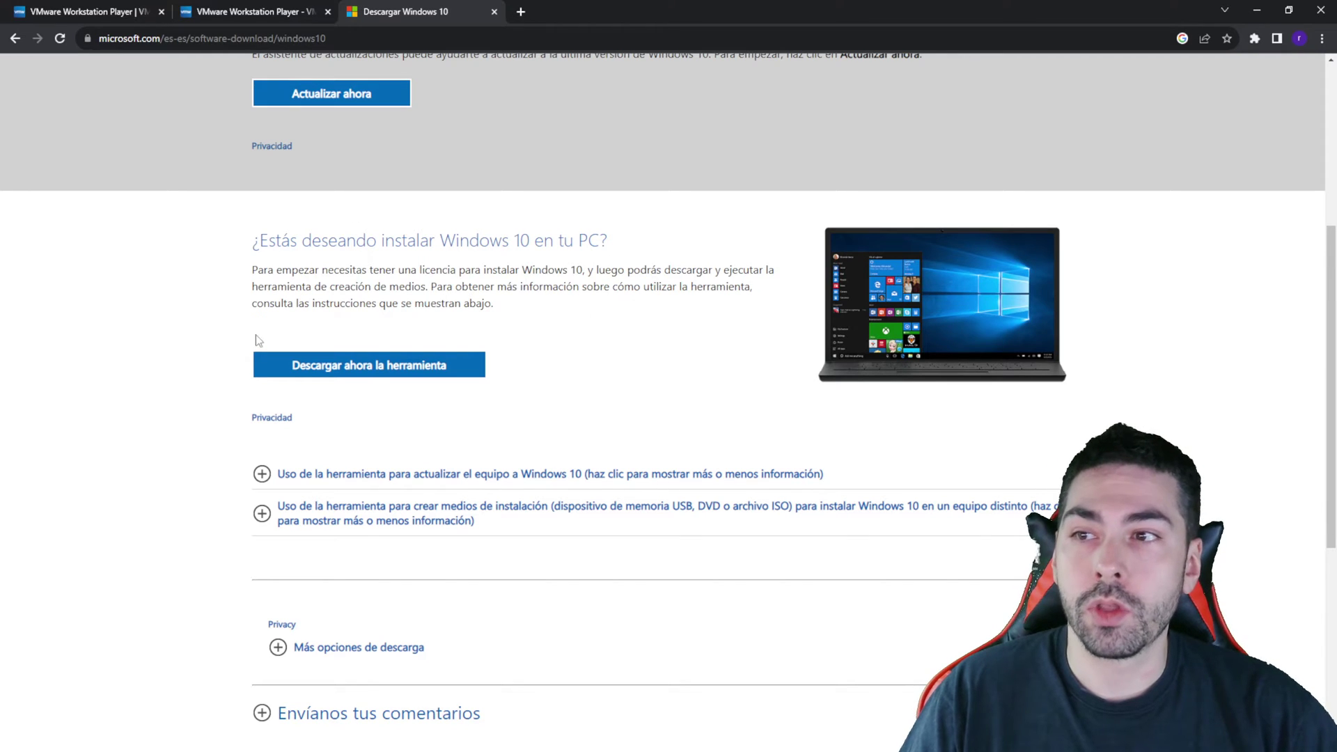
left_click(434, 377)
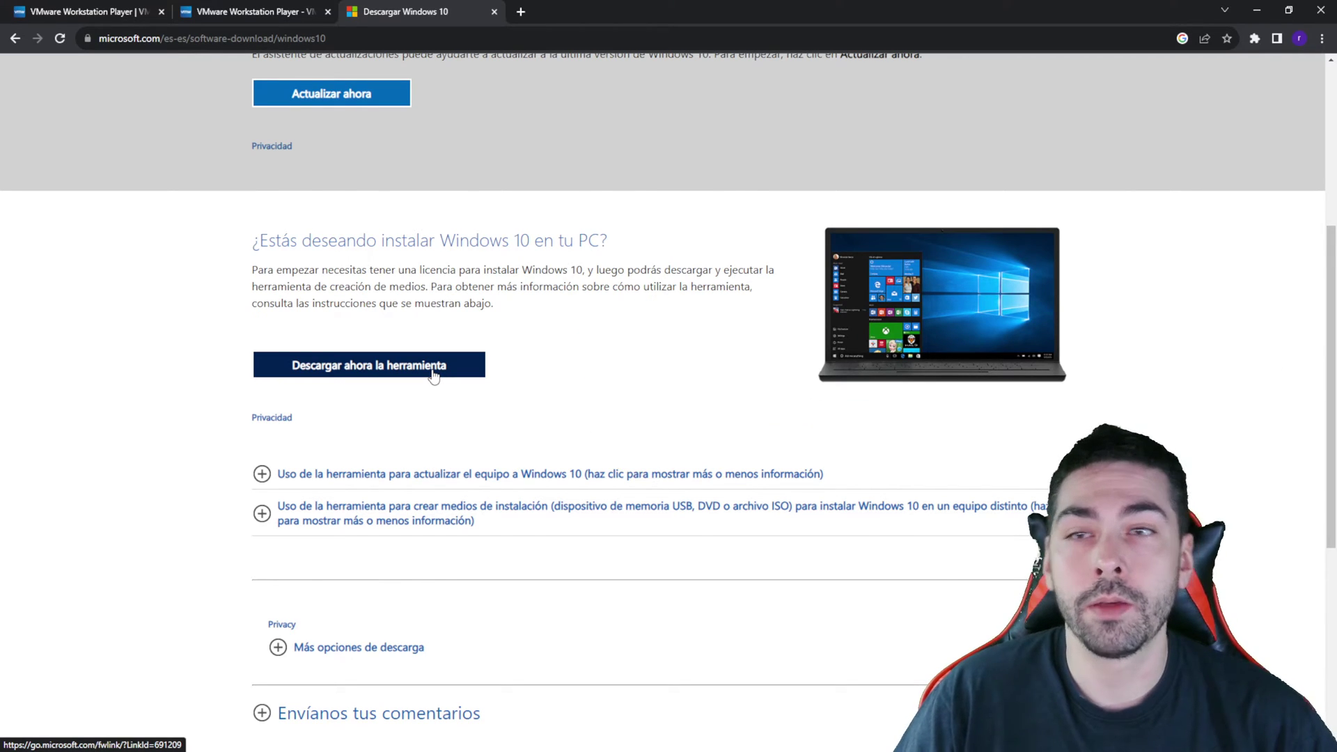
Expand and read the instructions on using the tool to upgrade the computer to Windows 10.
scroll(501, 362, "down", 1)
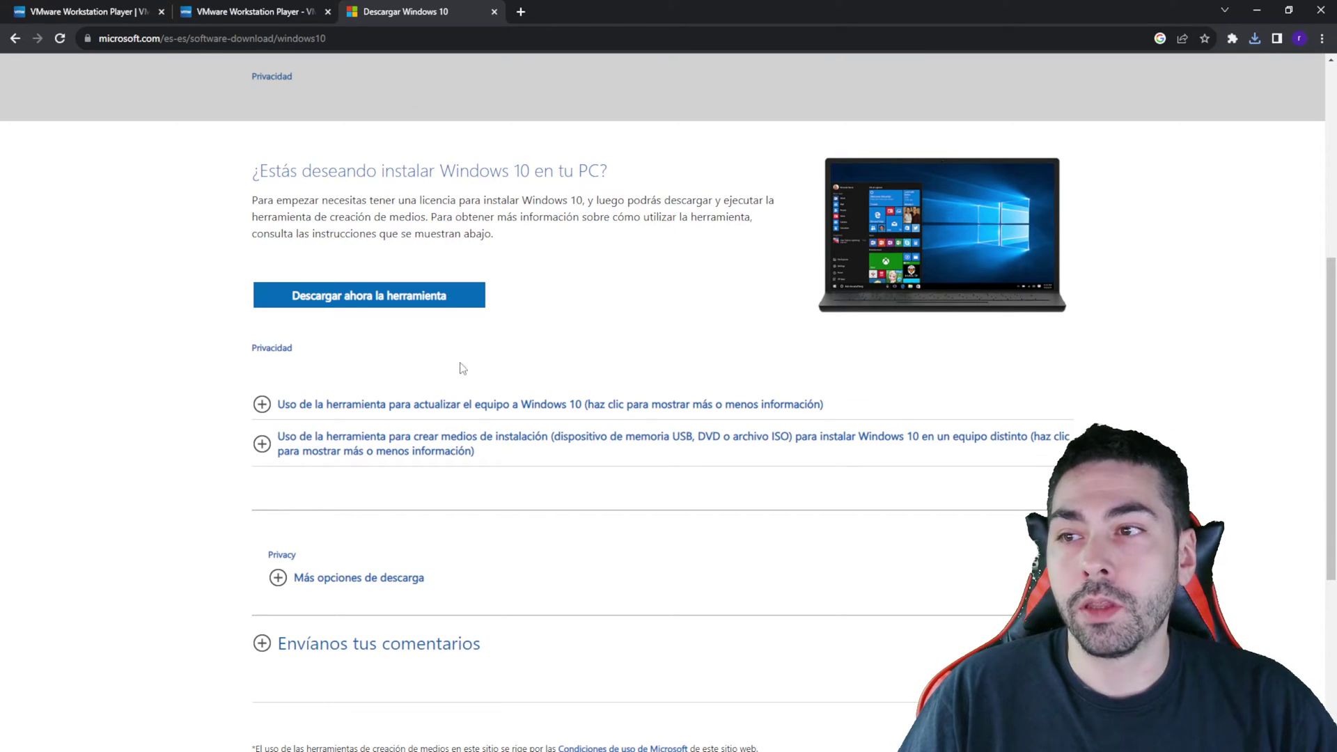
left_click(380, 405)
scroll(571, 366, "down", 3)
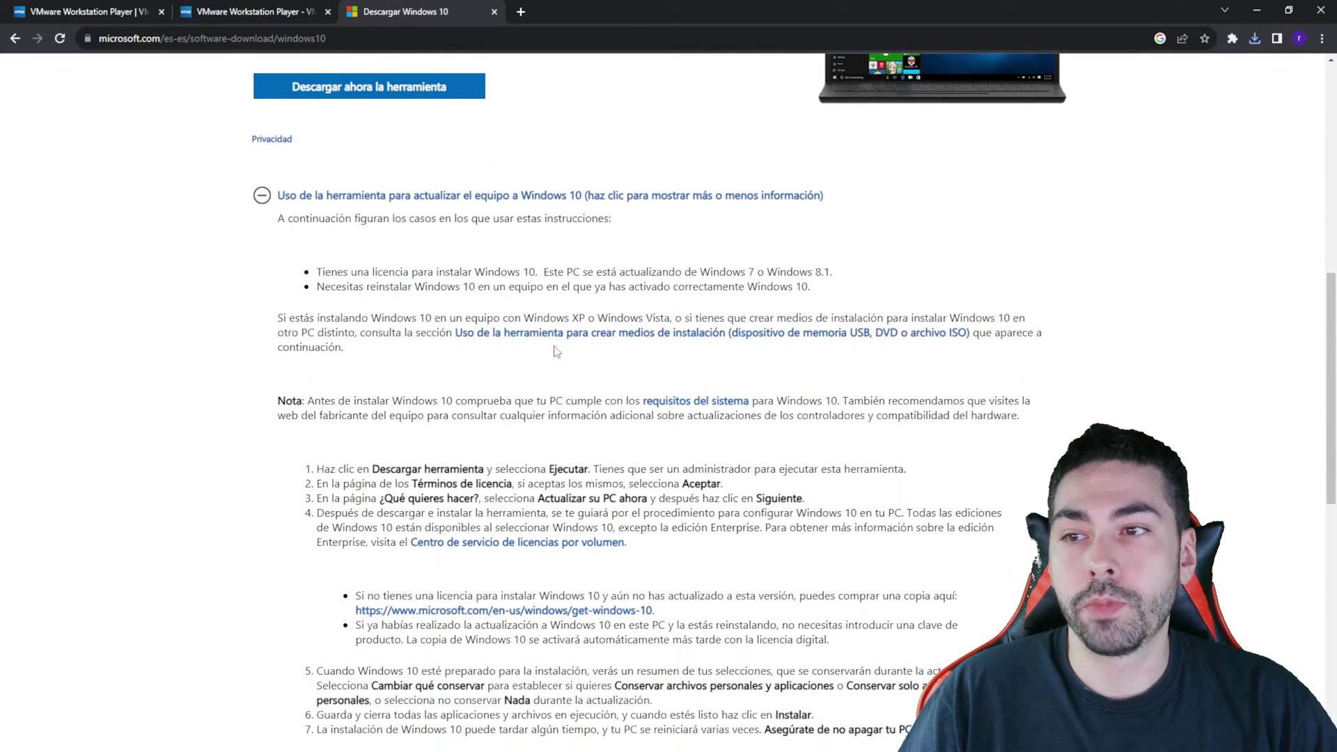
scroll(709, 342, "down", 3)
scroll(767, 417, "up", 3)
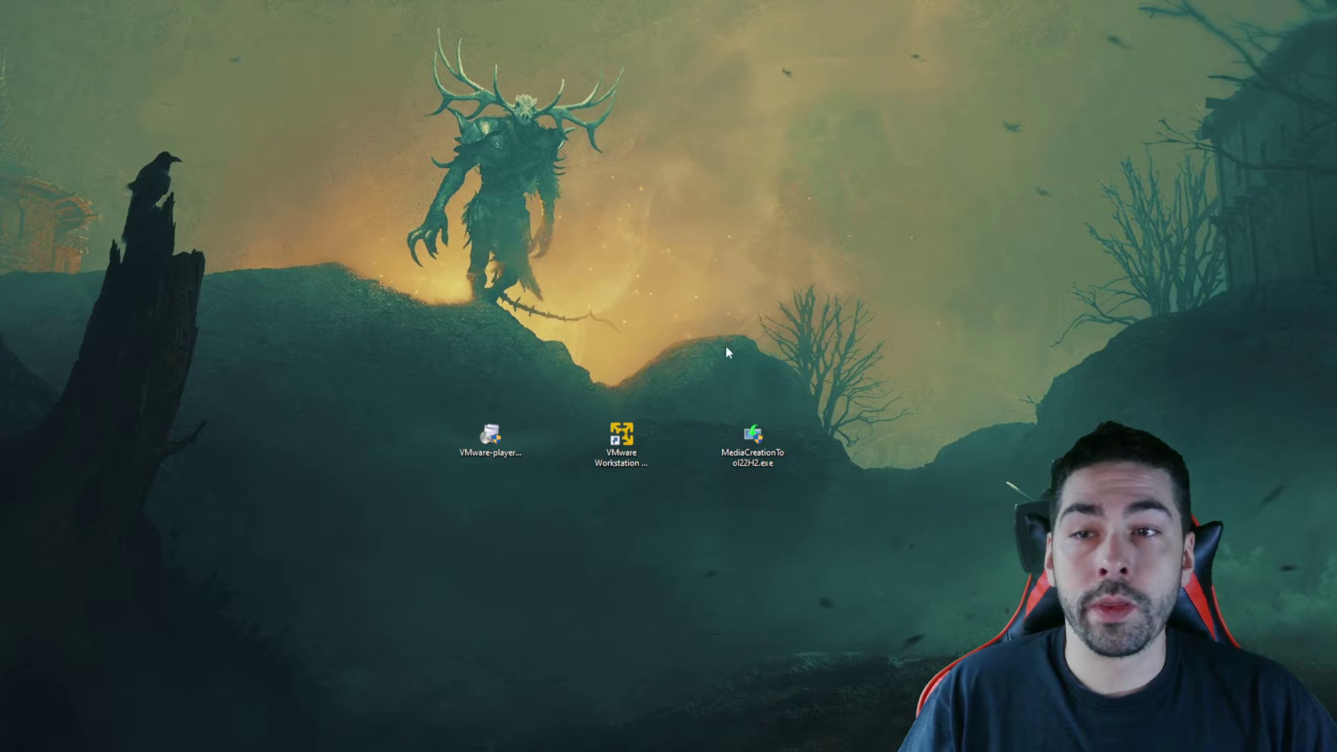
Launch MediaCreationTool22H2.exe from the desktop and look through its license terms.
left_click_drag(723, 416, 834, 503)
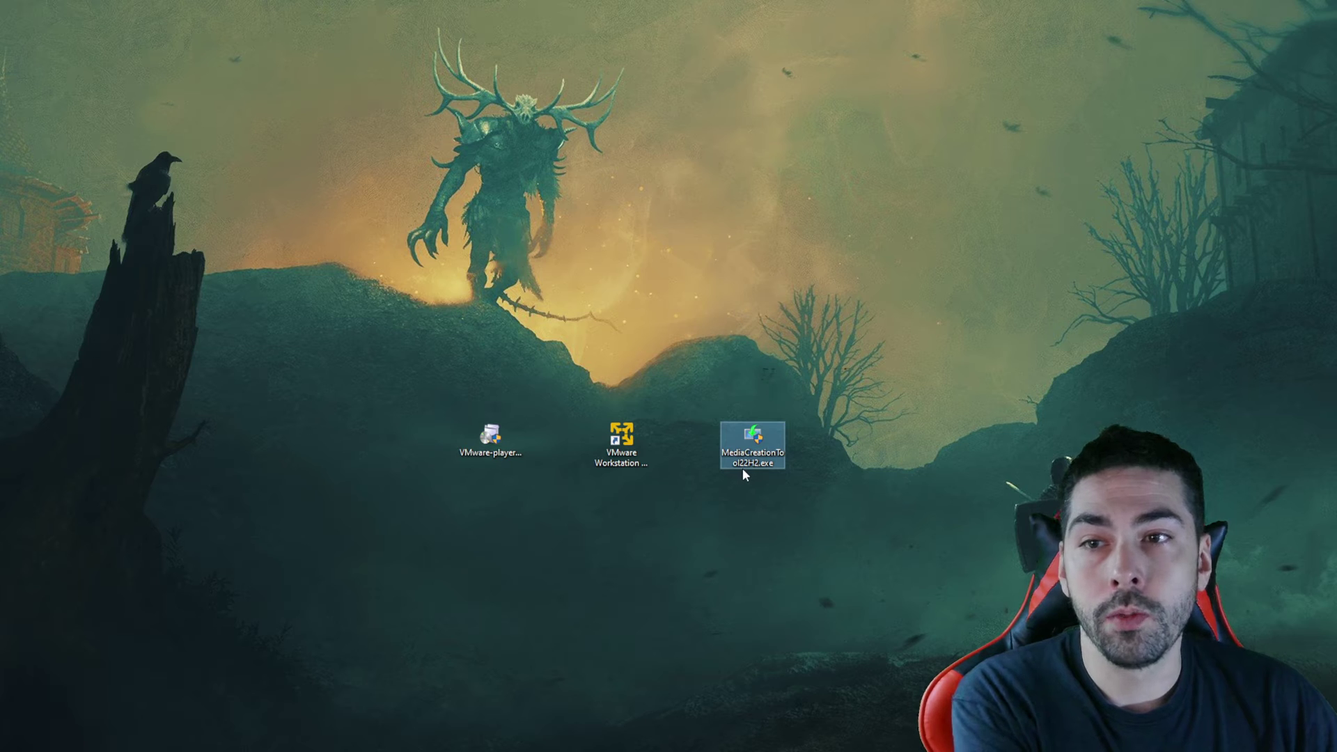
left_click(837, 450)
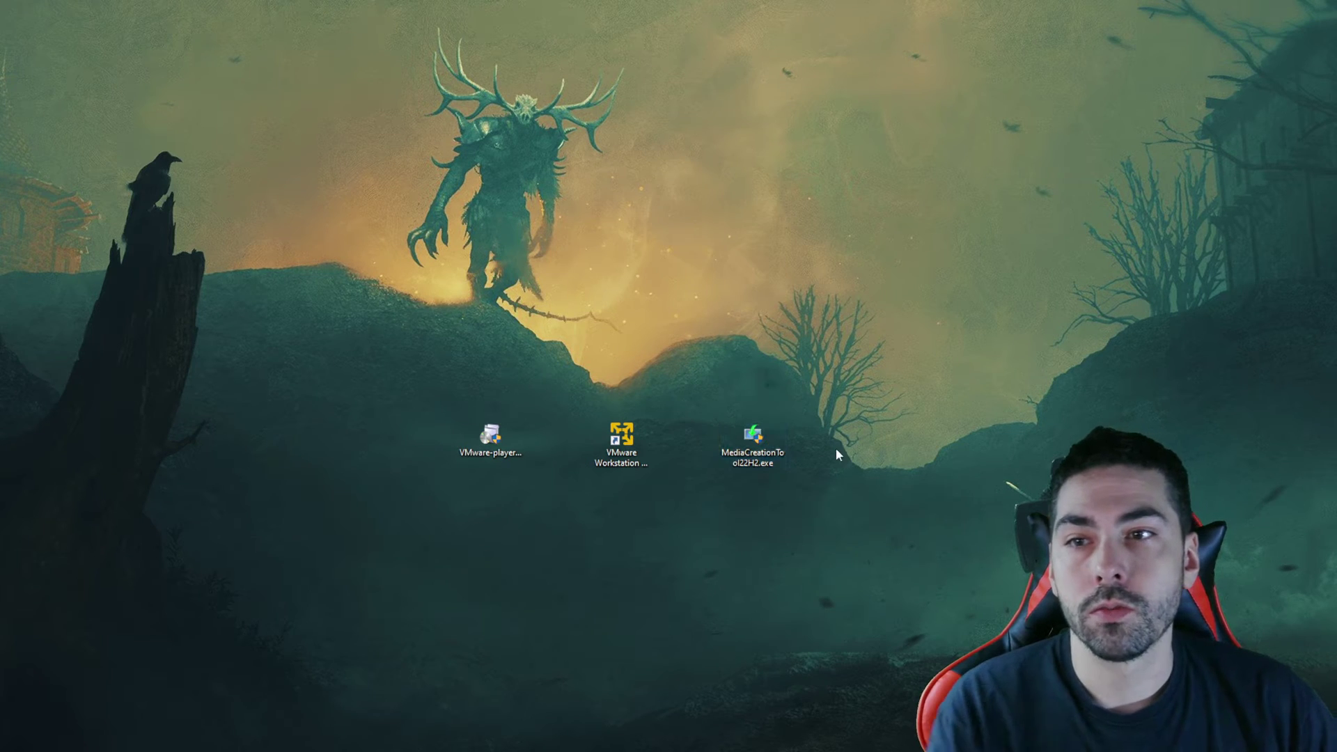
double_click(747, 434)
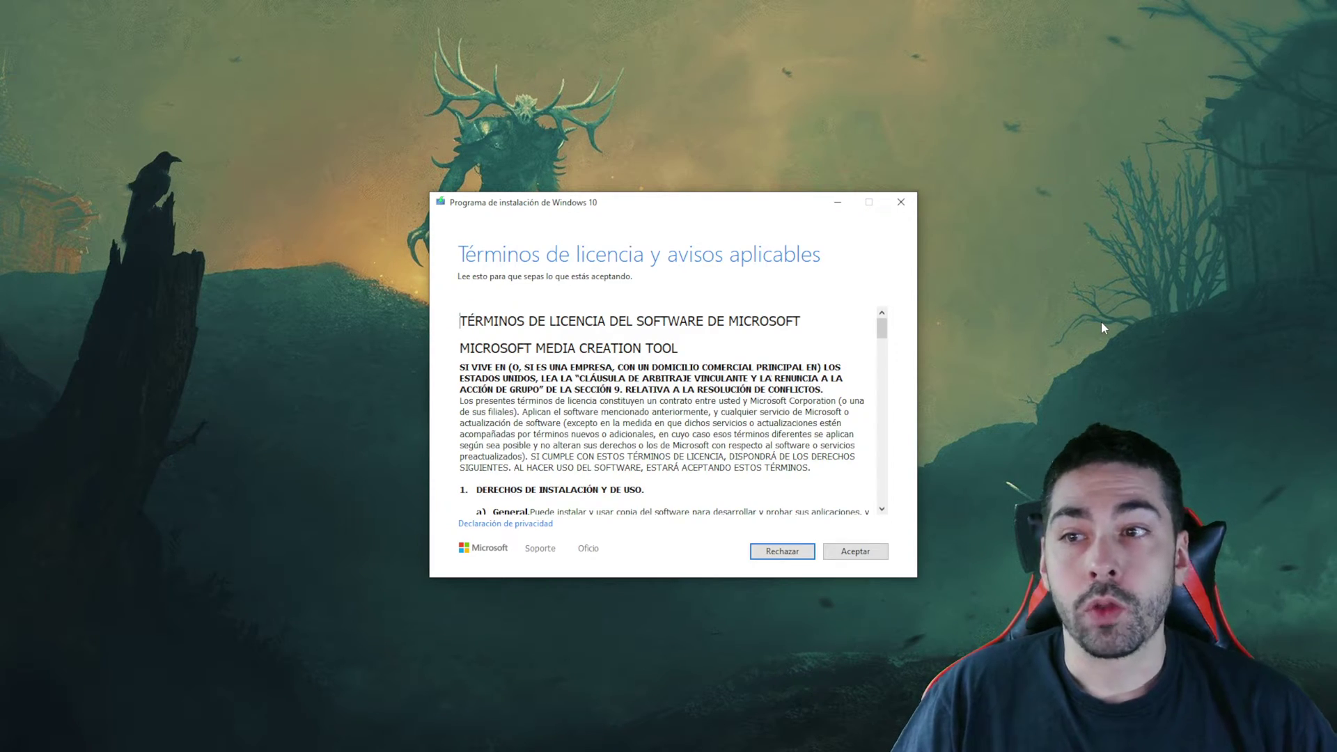
left_click_drag(882, 327, 882, 492)
Accept the license terms and choose to create installation media (USB flash drive, DVD or ISO file) for another PC.
left_click(866, 554)
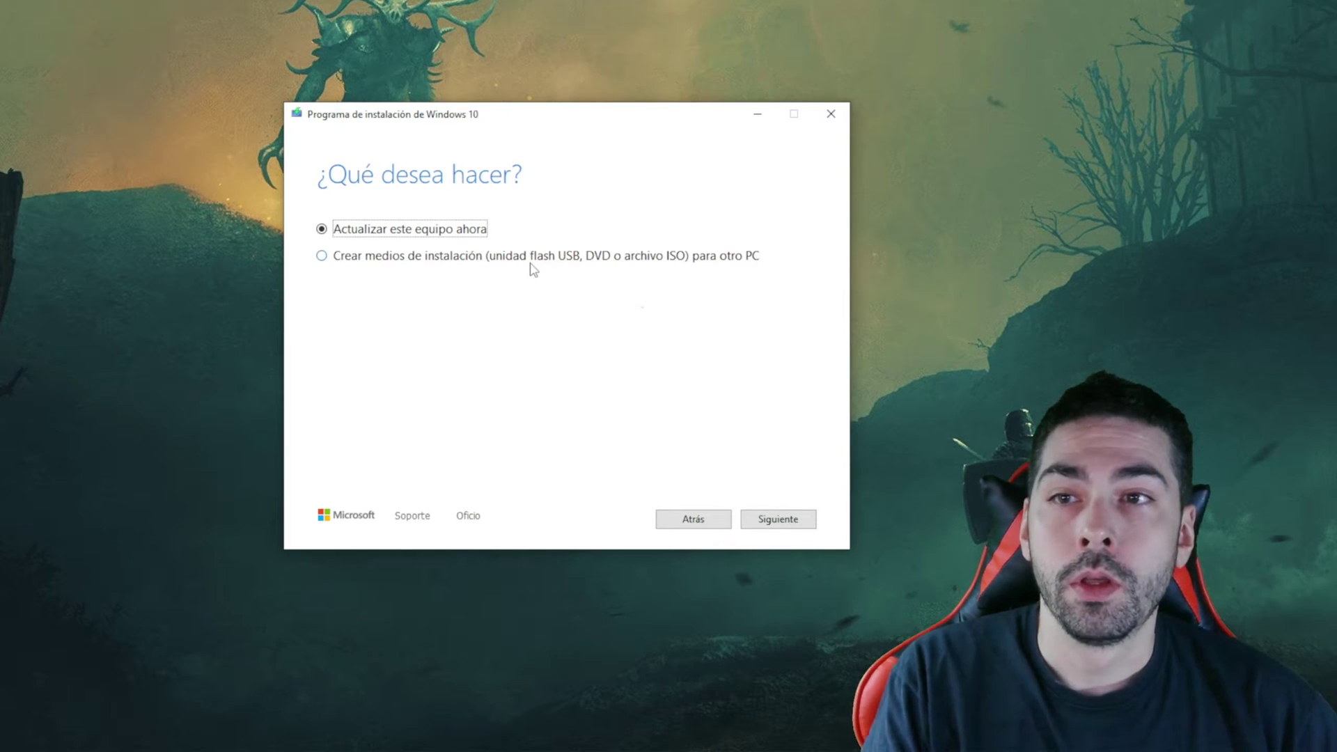
left_click(683, 262)
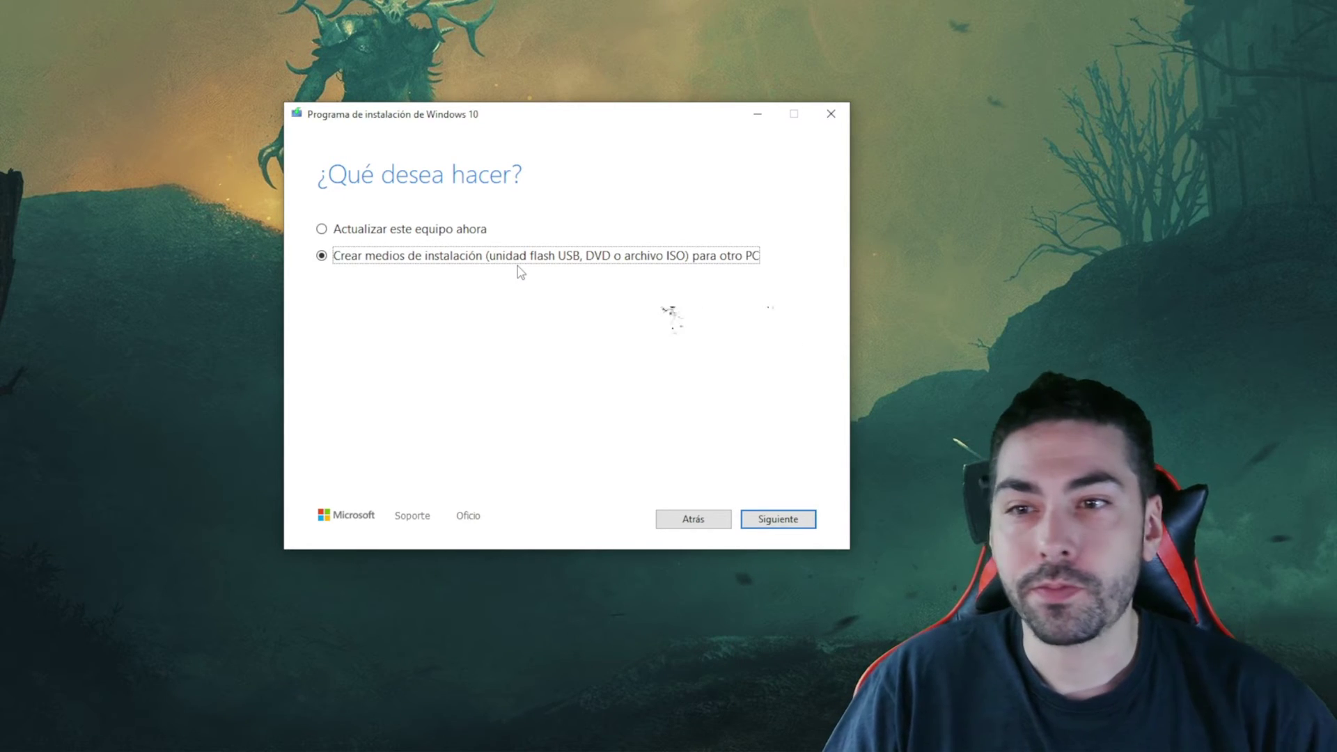
left_click(766, 523)
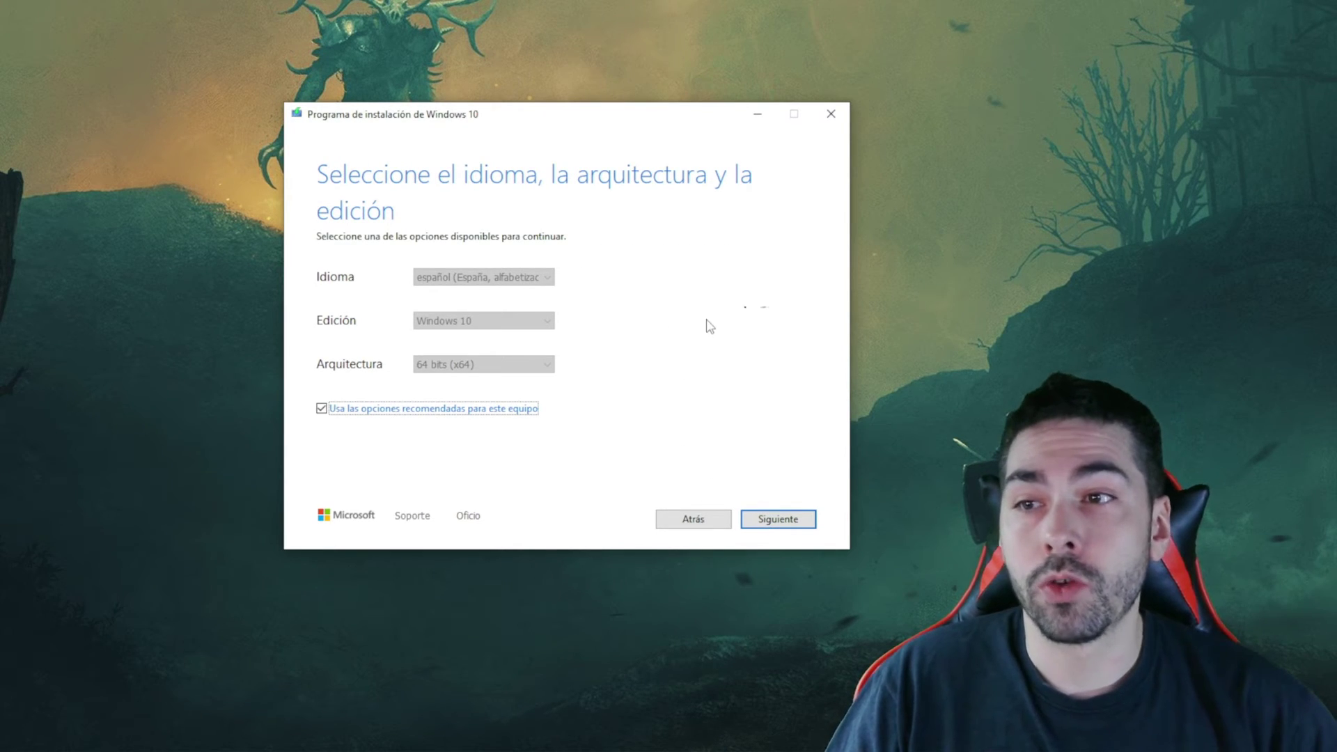
Examine the language, edition and architecture choices with the recommended options turned off, and re-enable the recommended options.
left_click(367, 412)
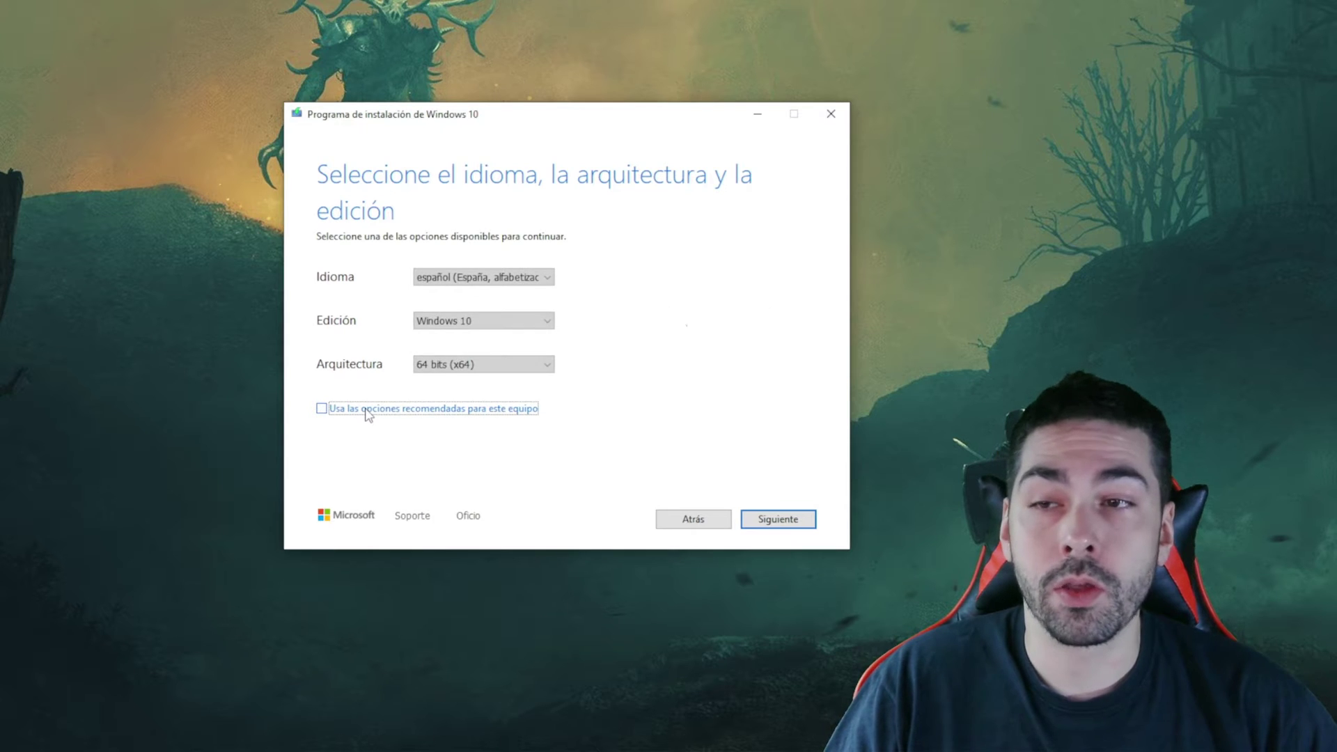
left_click(538, 282)
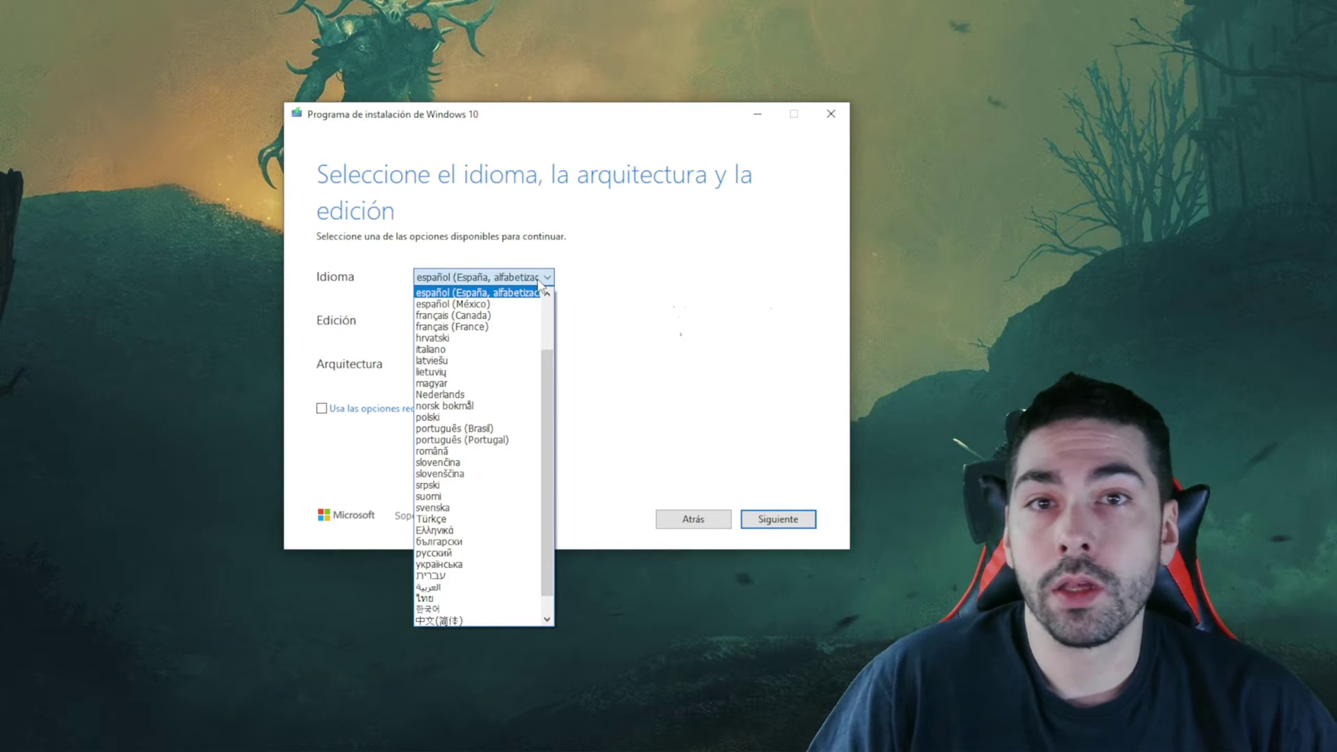
left_click(592, 276)
left_click(512, 322)
left_click(630, 336)
left_click(538, 371)
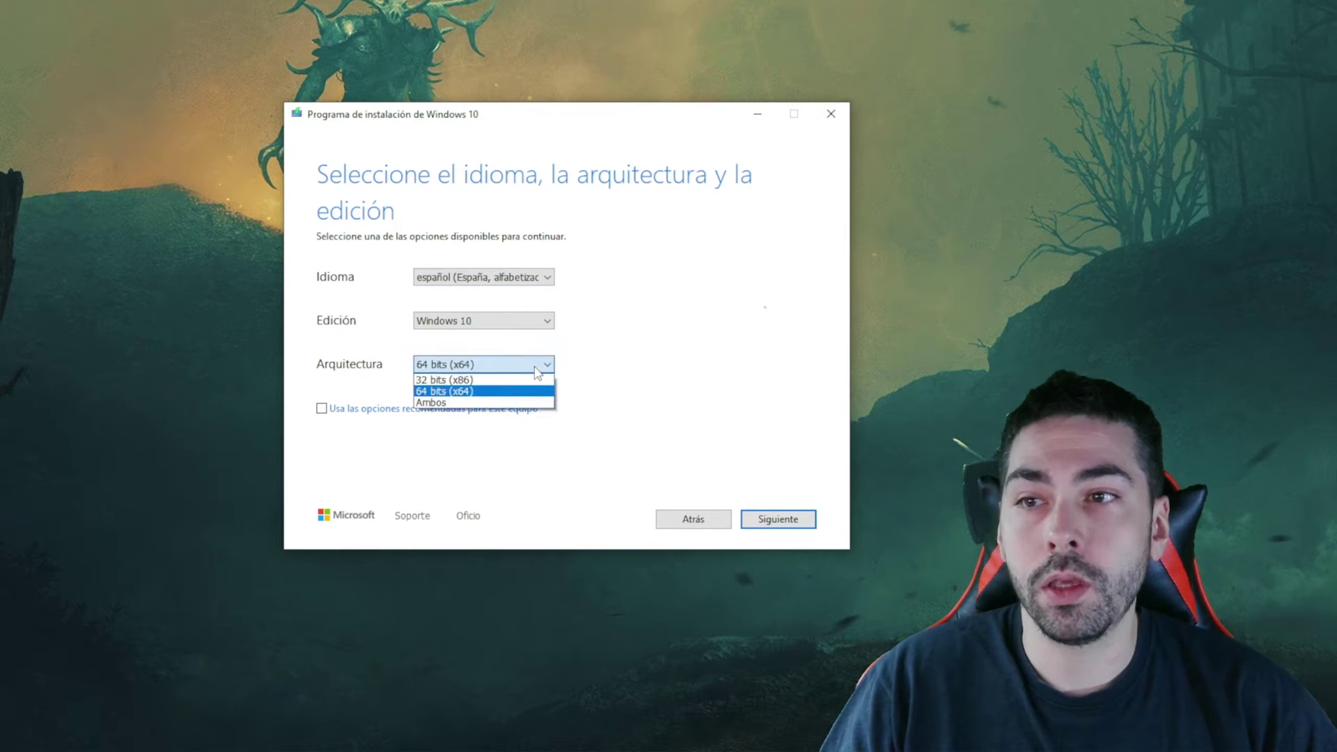
left_click(650, 374)
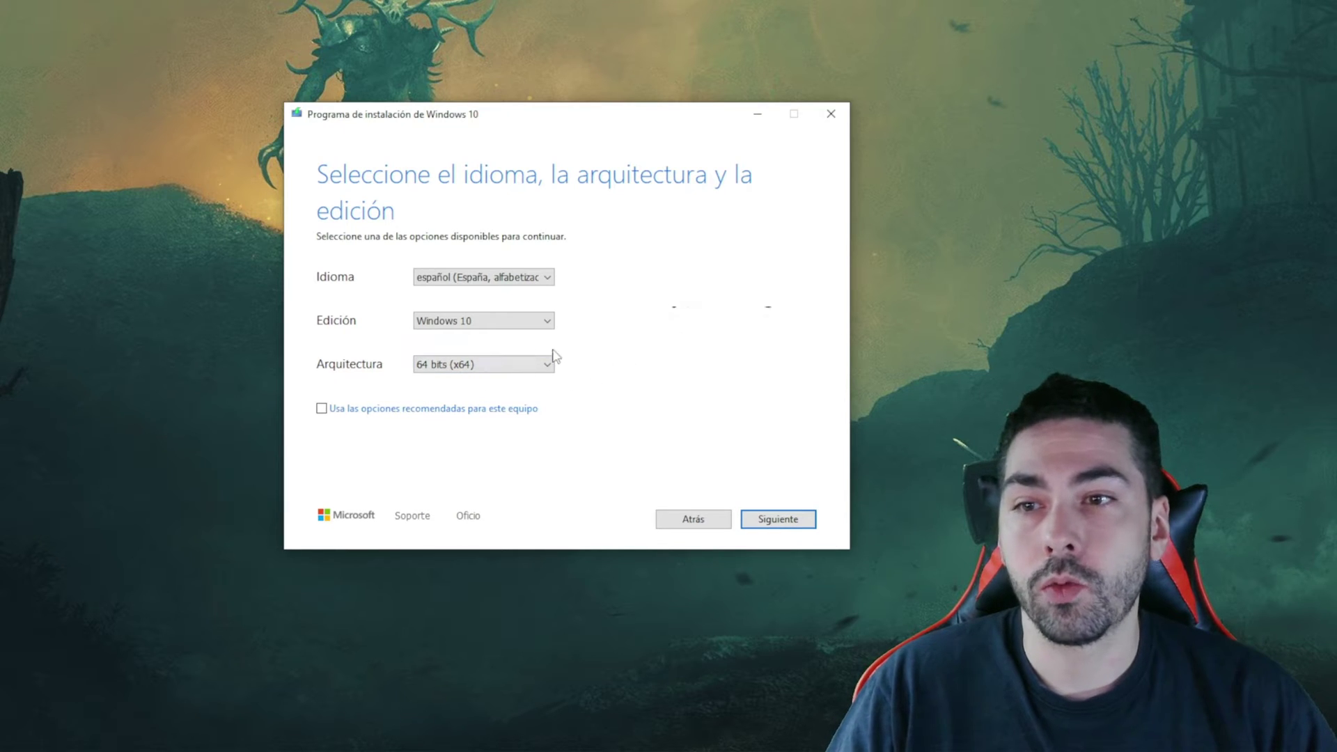
left_click(345, 416)
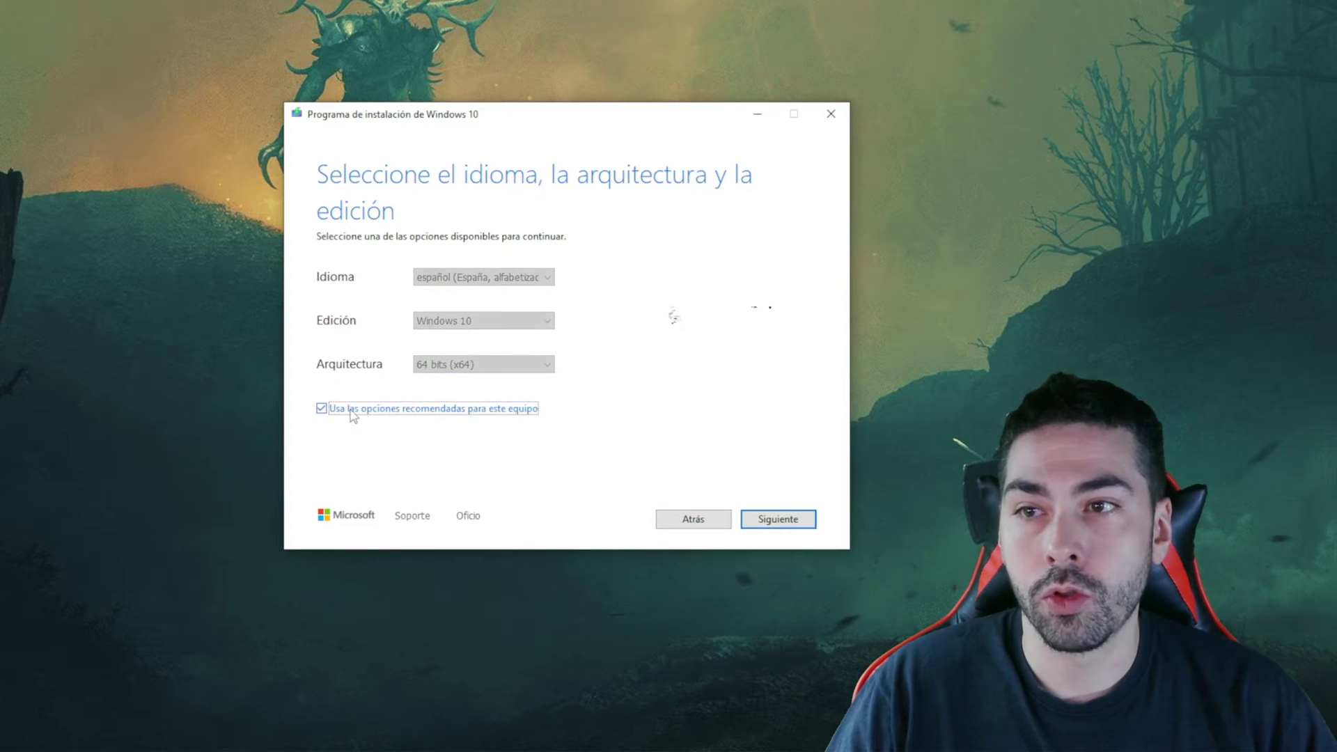
Create the installation media as an ISO file saved to the Desktop as Windows2.iso, and finish the Windows 10 setup wizard.
left_click(812, 527)
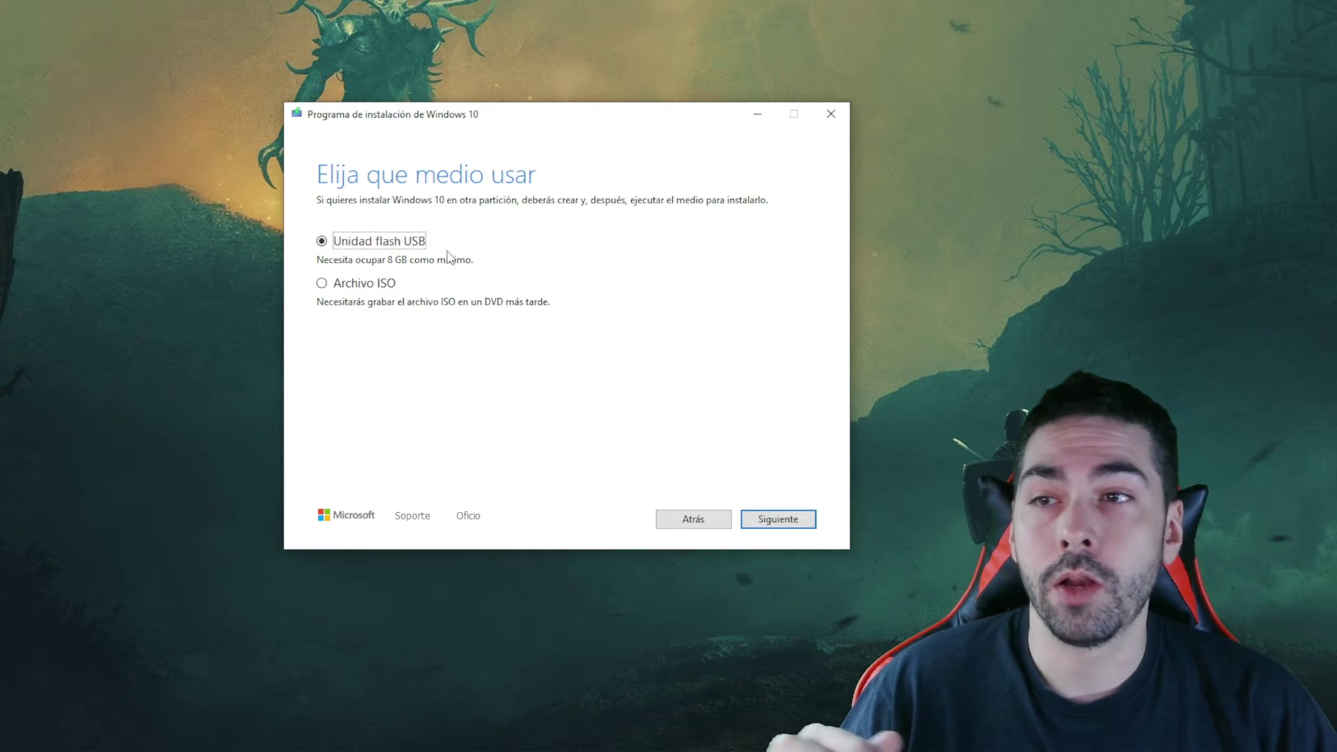
left_click(320, 284)
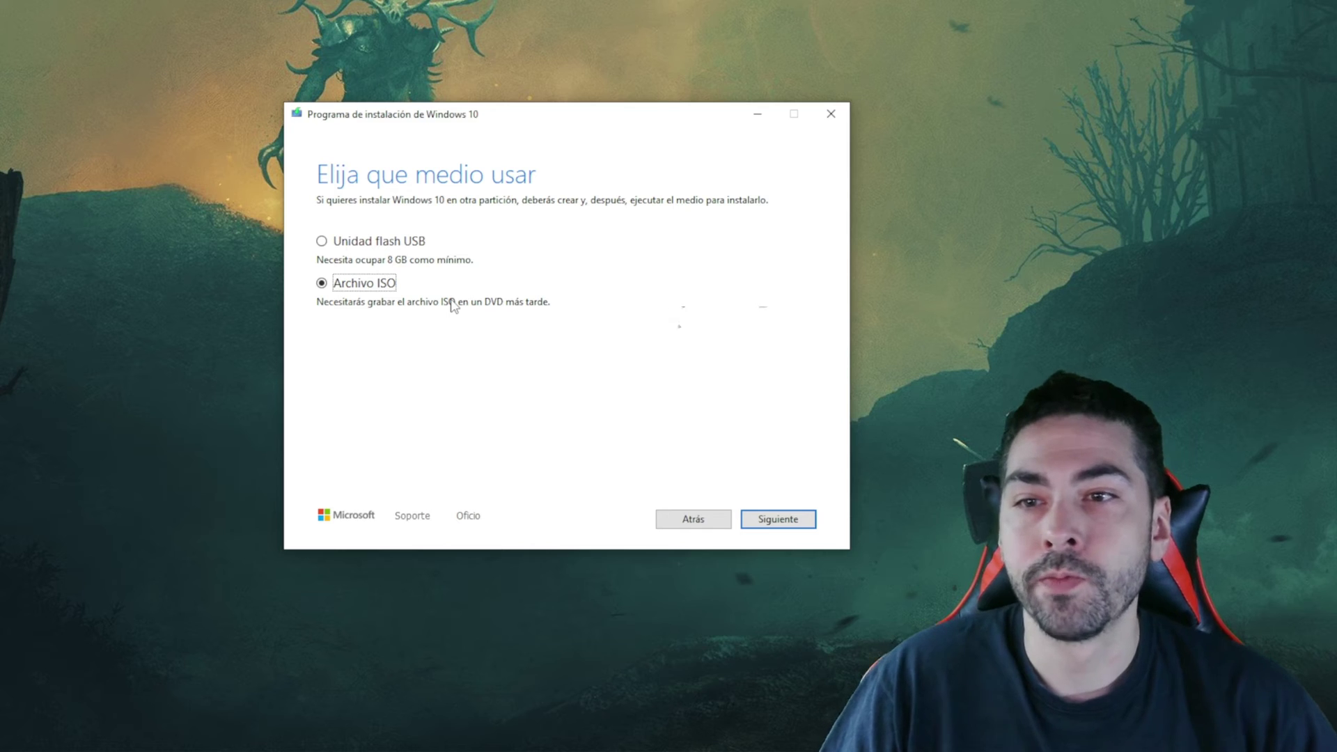
left_click(774, 519)
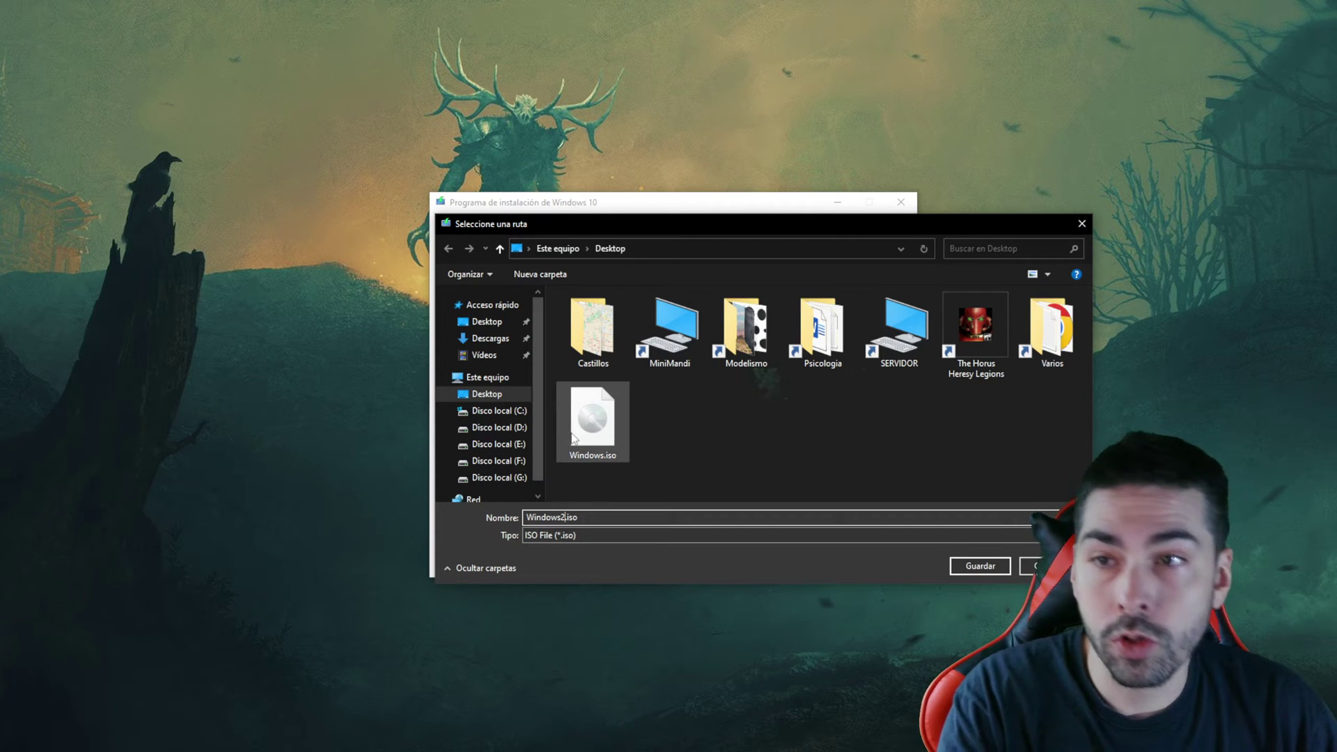
left_click(972, 567)
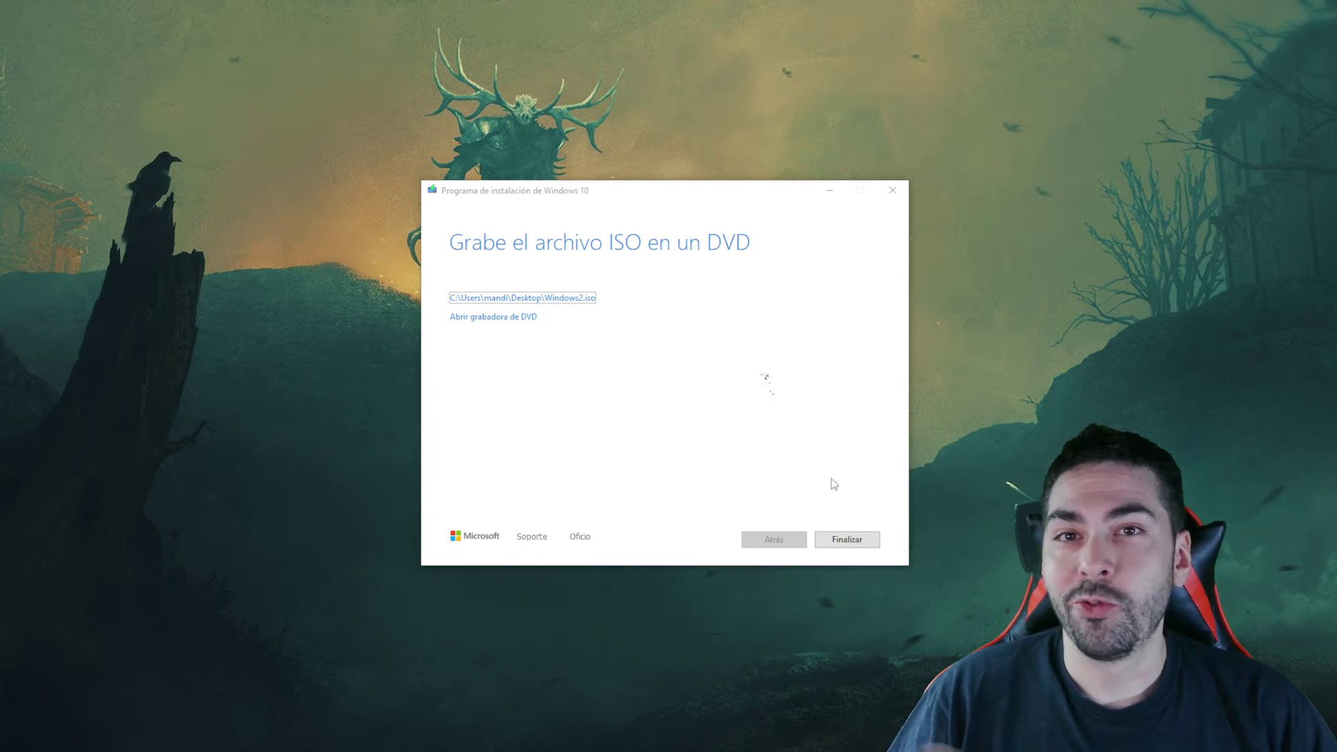
left_click(859, 543)
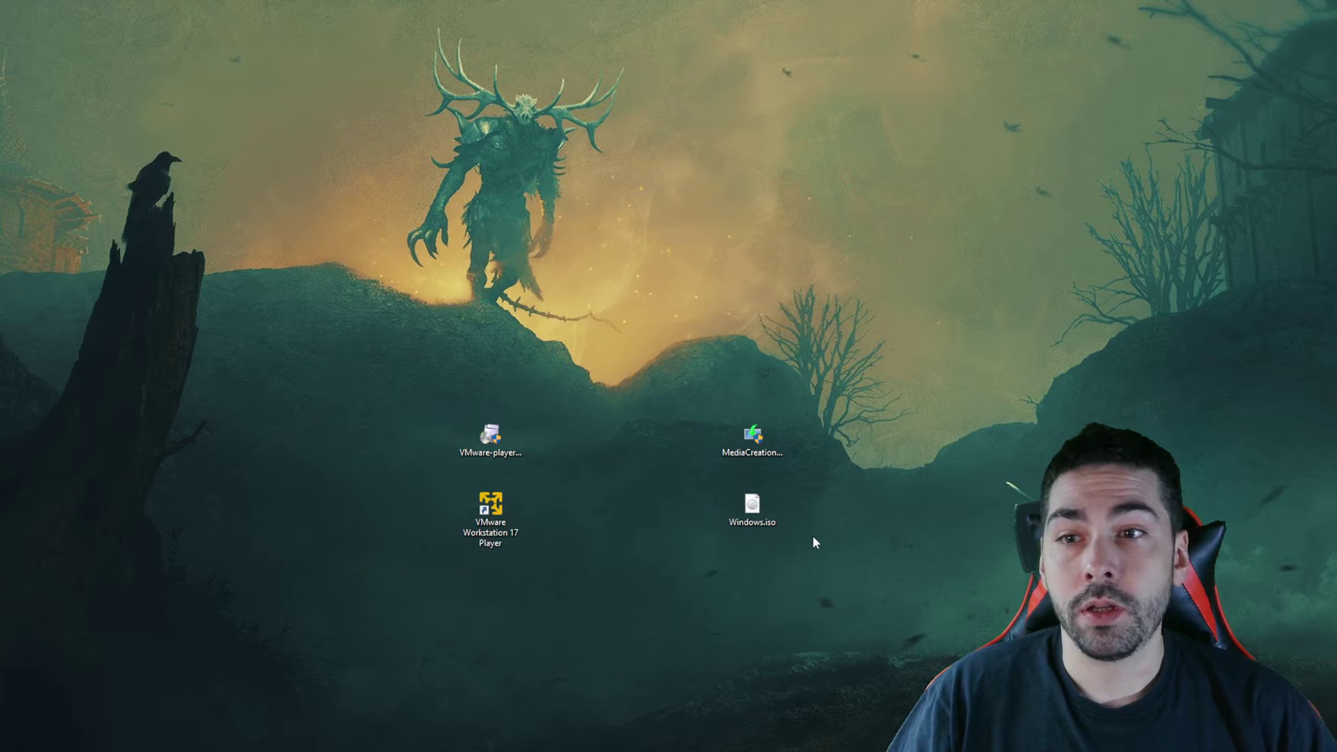
left_click_drag(712, 475, 801, 545)
left_click(817, 551)
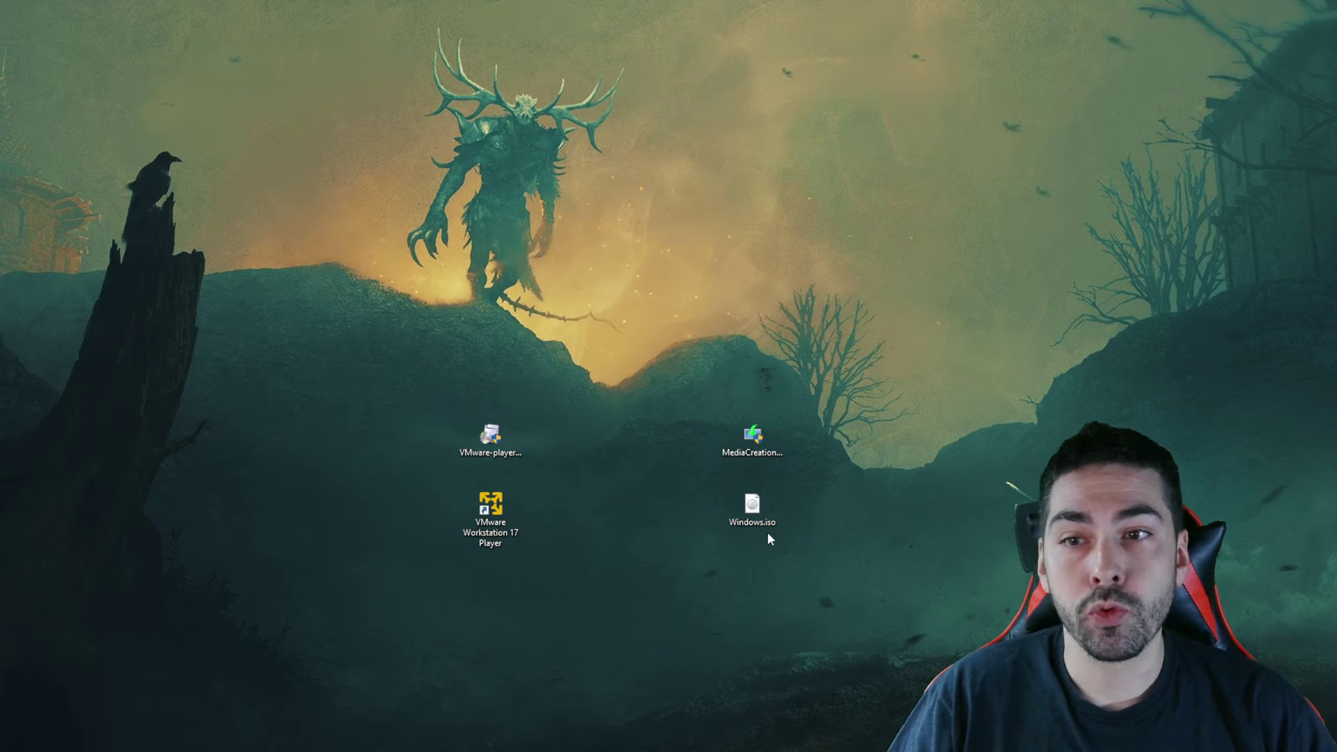
left_click_drag(829, 562, 724, 485)
left_click_drag(717, 404, 781, 437)
left_click(583, 435)
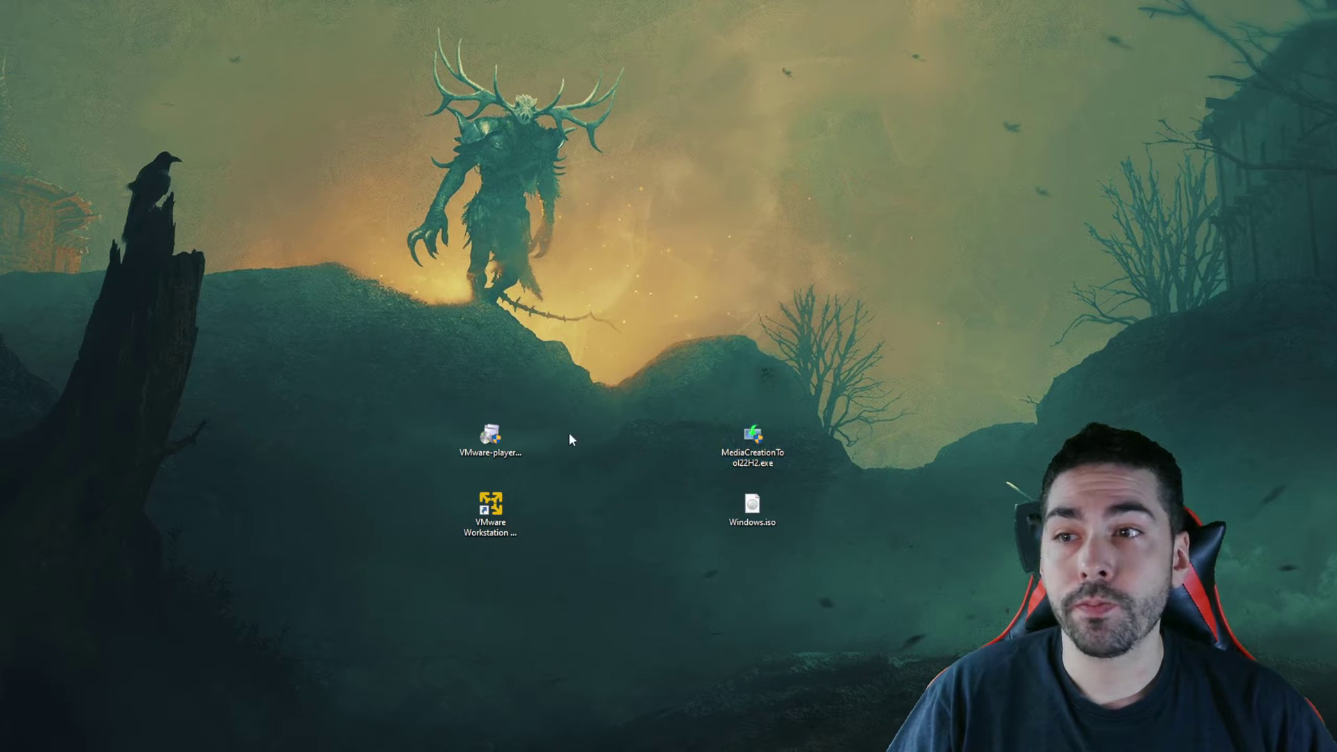
left_click_drag(438, 389, 556, 470)
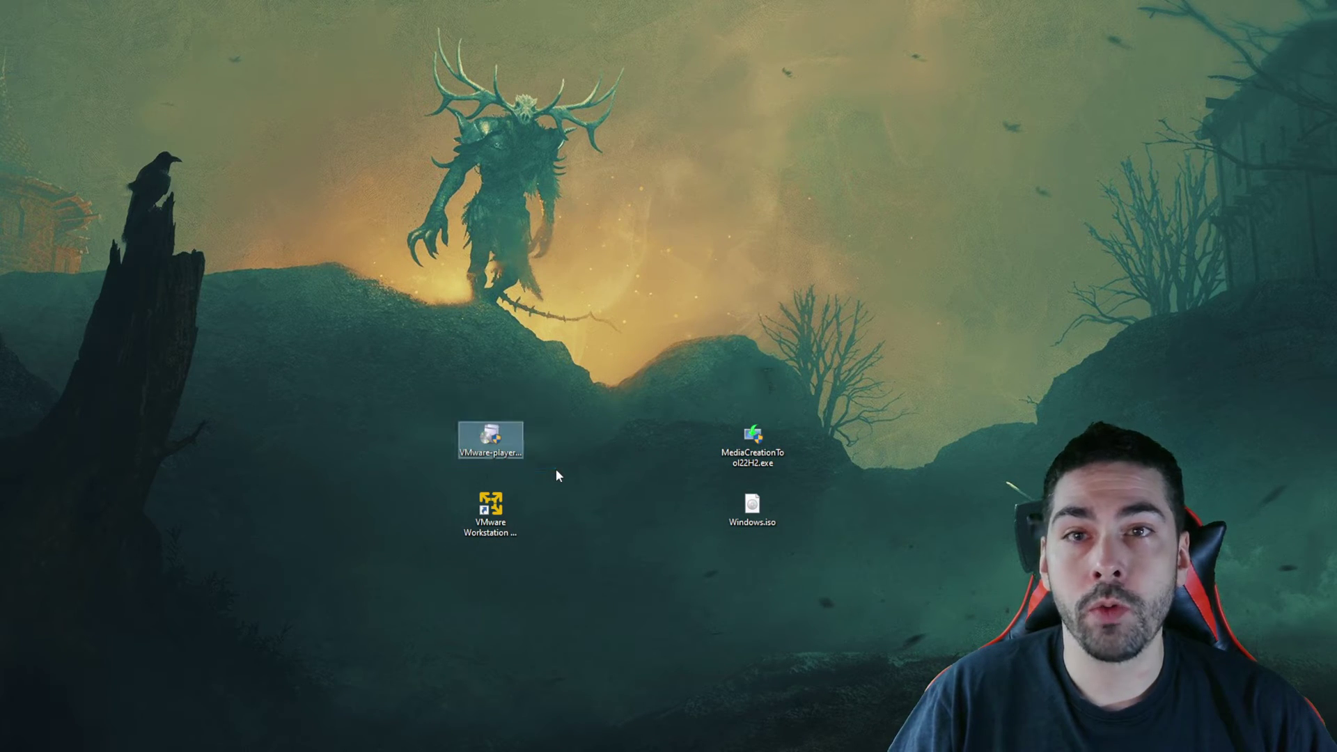
left_click_drag(437, 486, 559, 549)
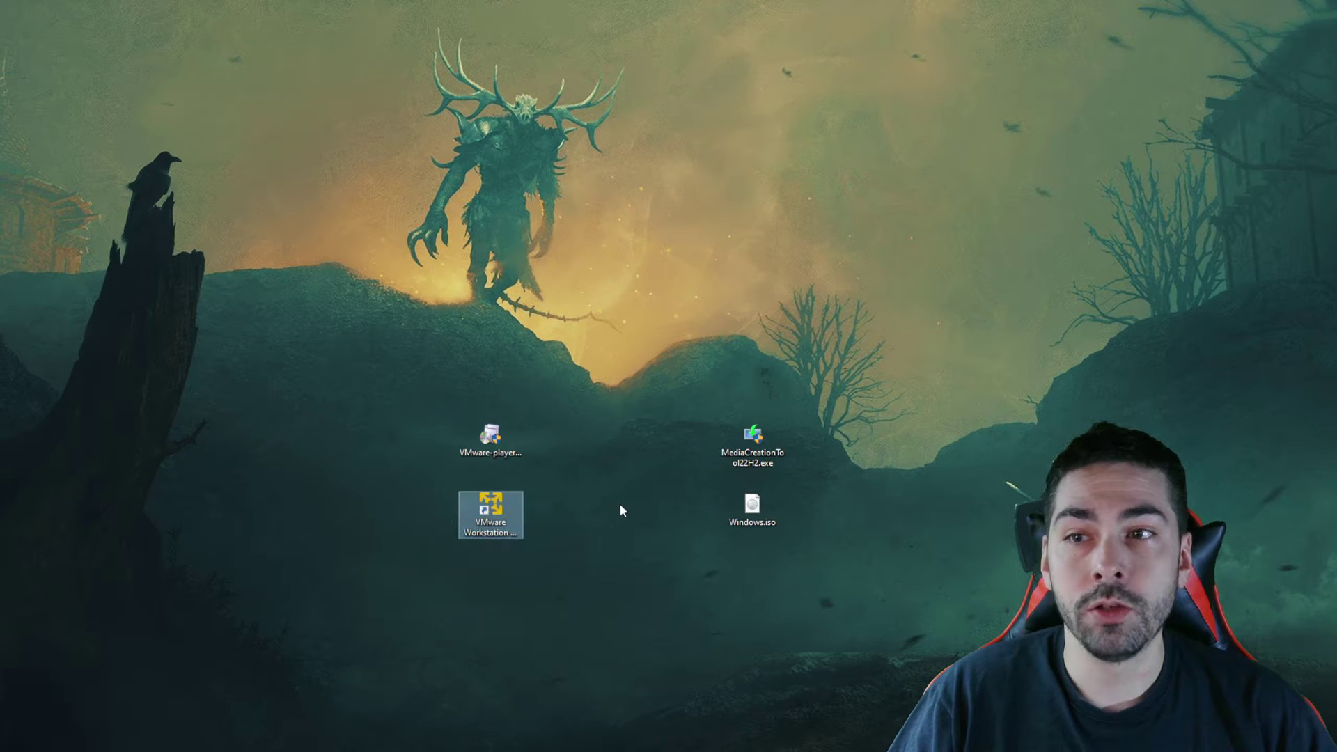
left_click(622, 504)
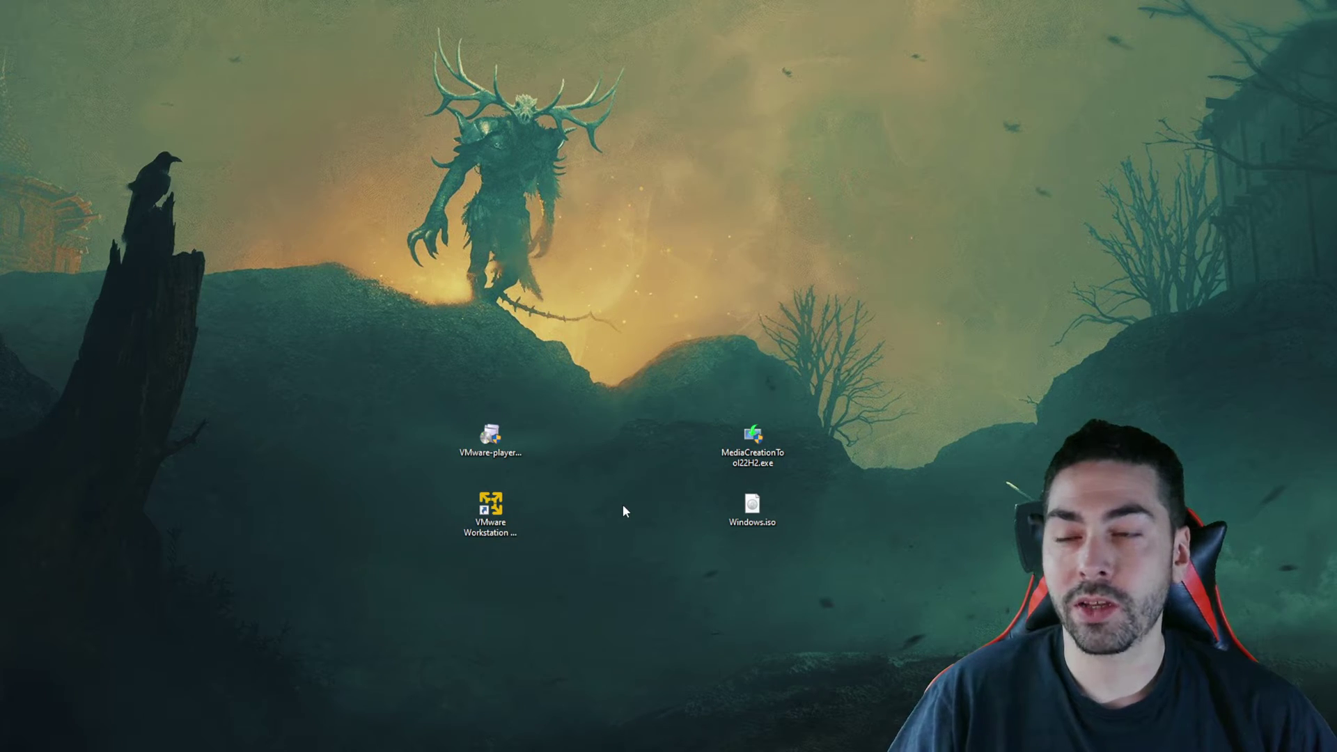
Open VMware Workstation 17 Player from its desktop shortcut.
left_click(491, 510)
double_click(493, 512)
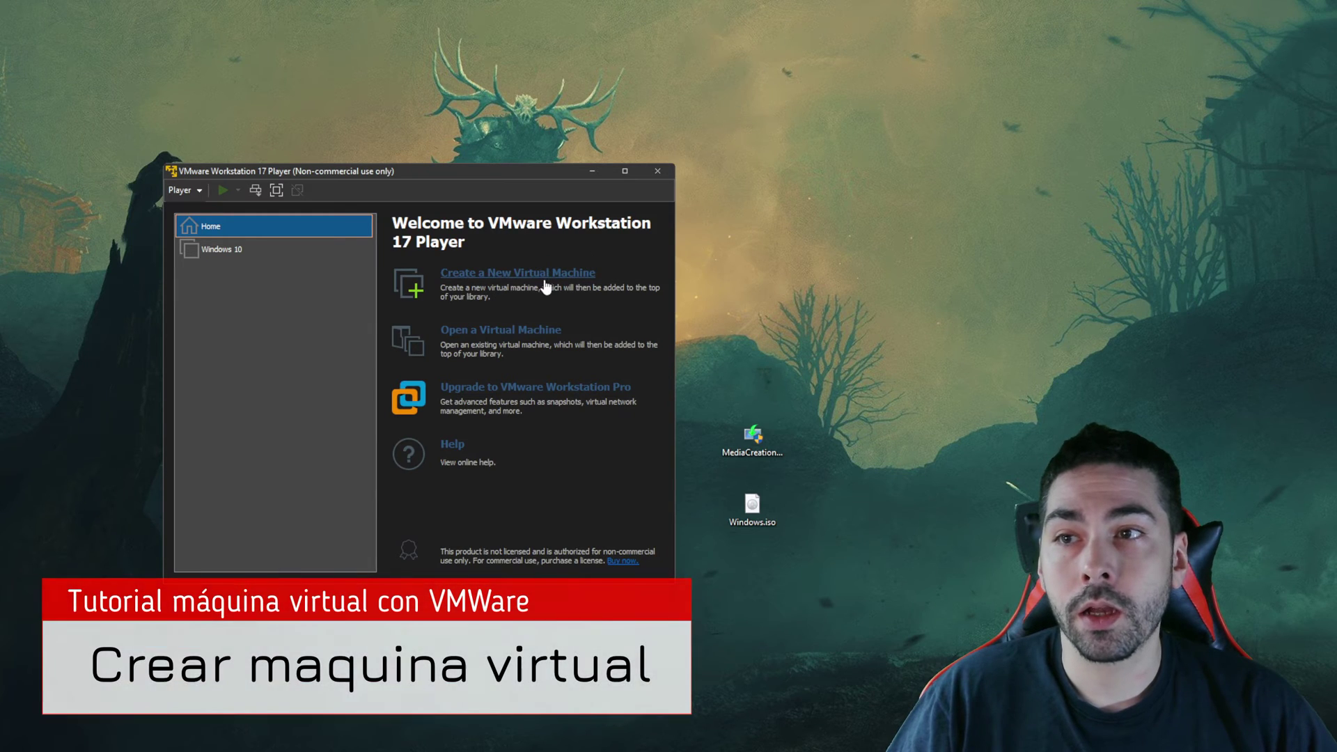
Start a new virtual machine from the Windows.iso disc image, naming it Windows 10 tutorial and storing it in G:\windows tutorial.
left_click(549, 275)
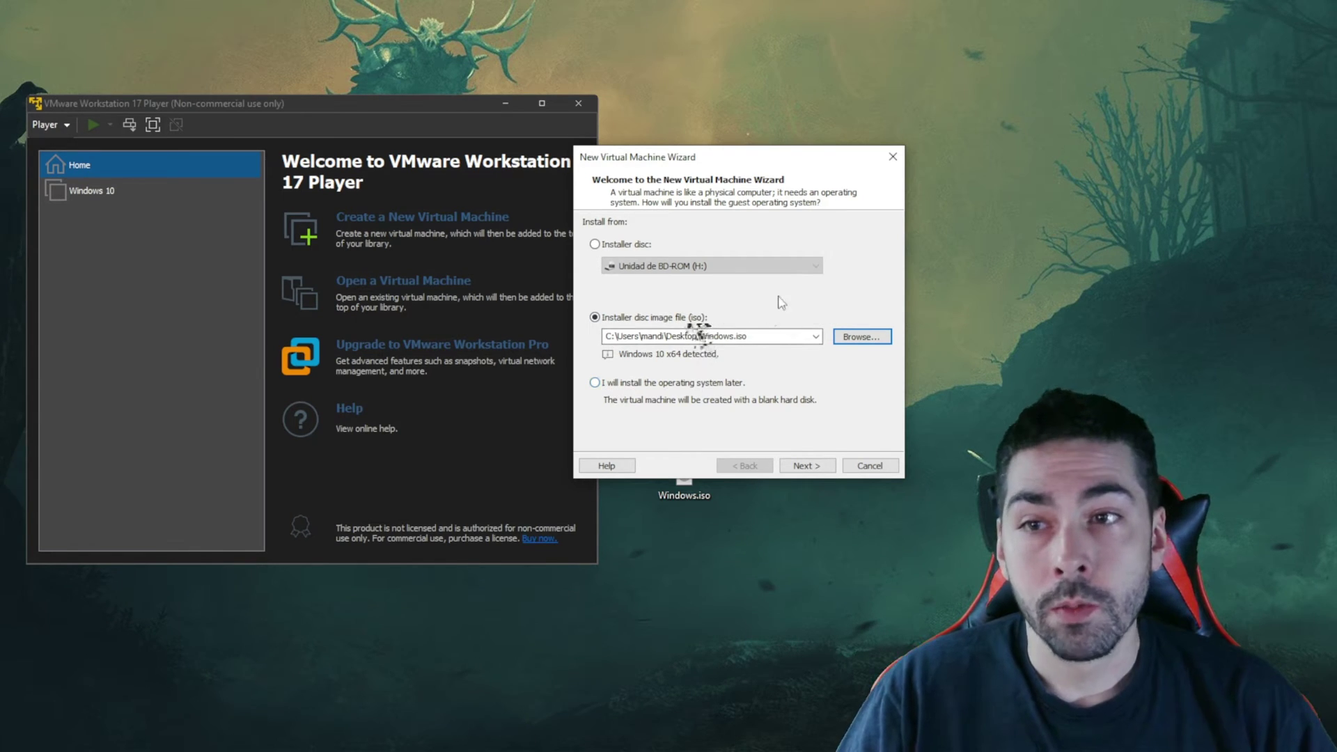
left_click(807, 466)
left_click(704, 243)
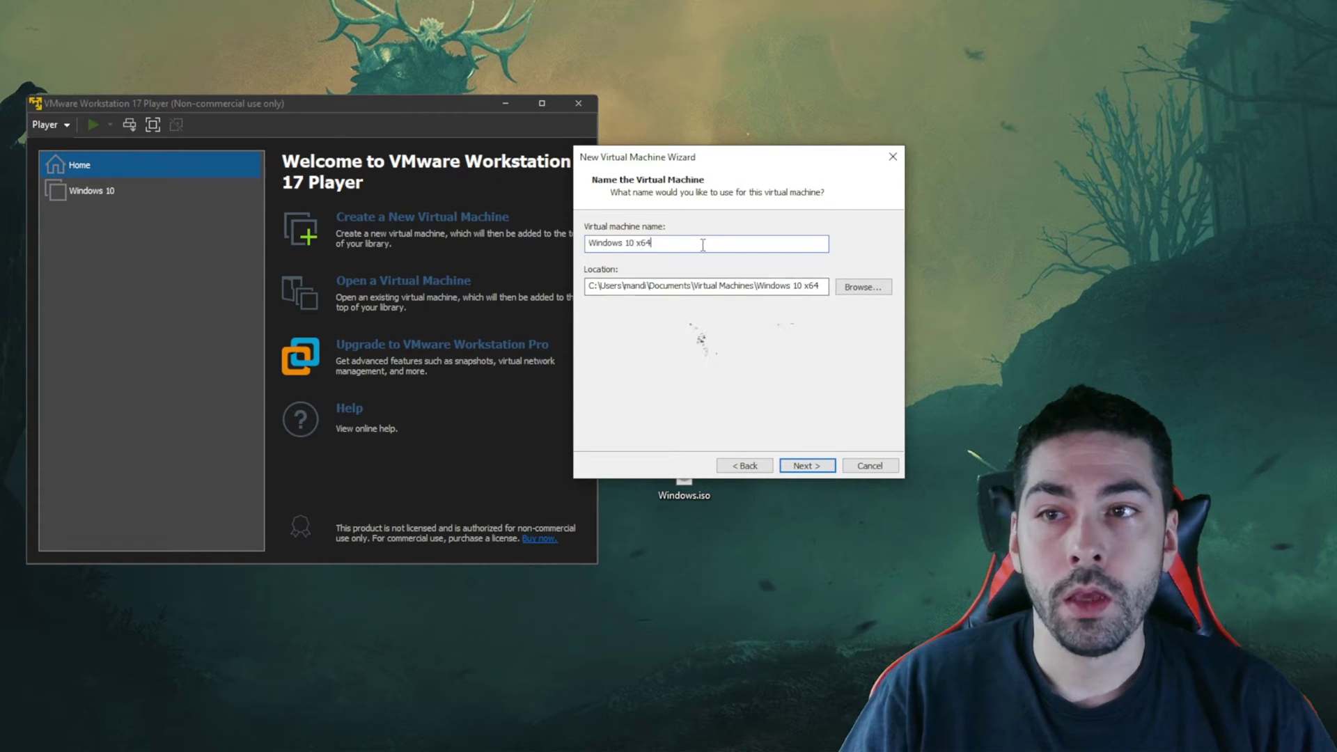
key("BackSpace")
type("tutorial")
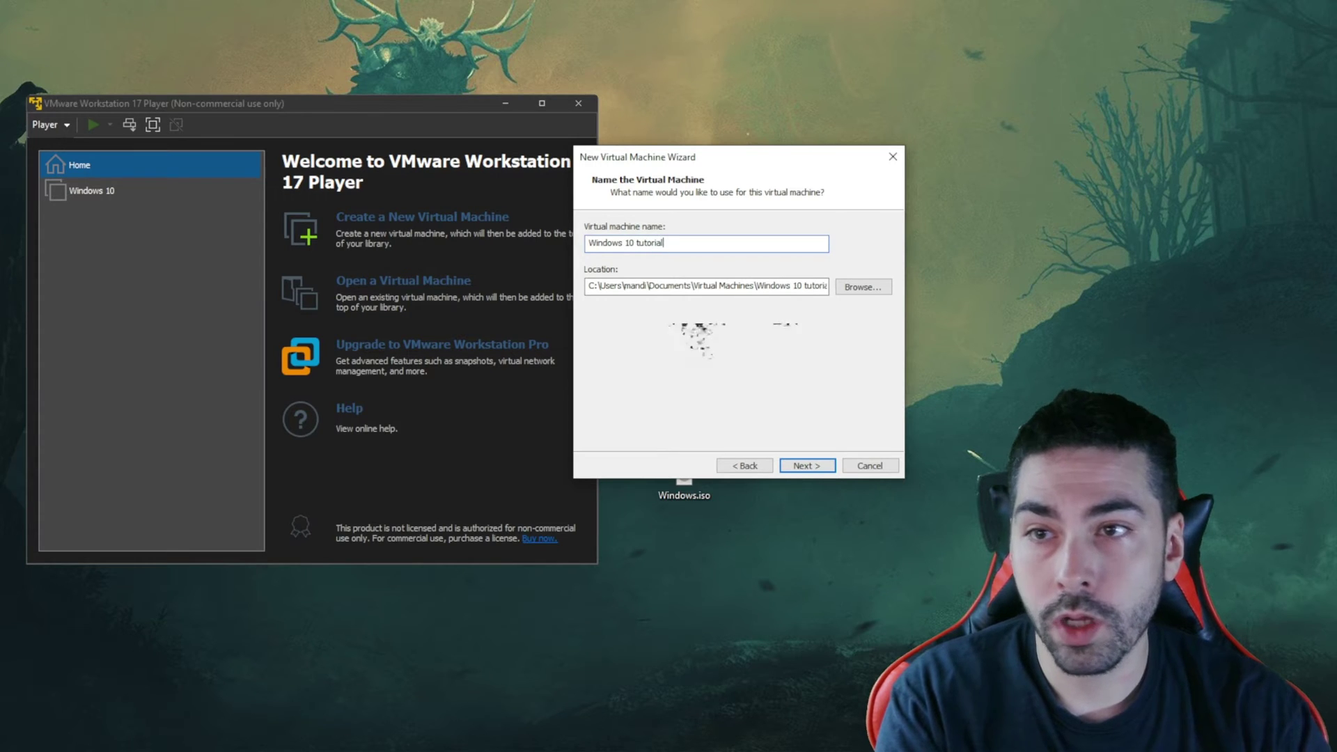
left_click(605, 280)
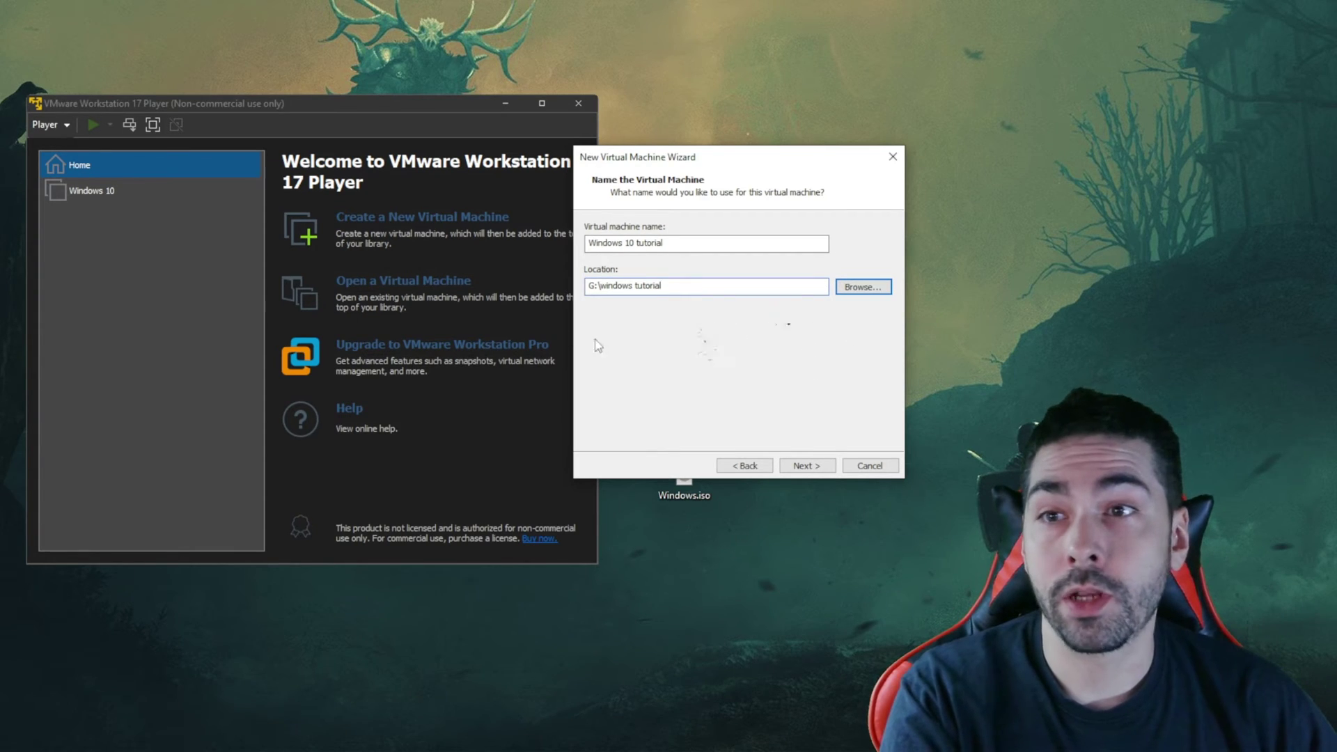
left_click(808, 465)
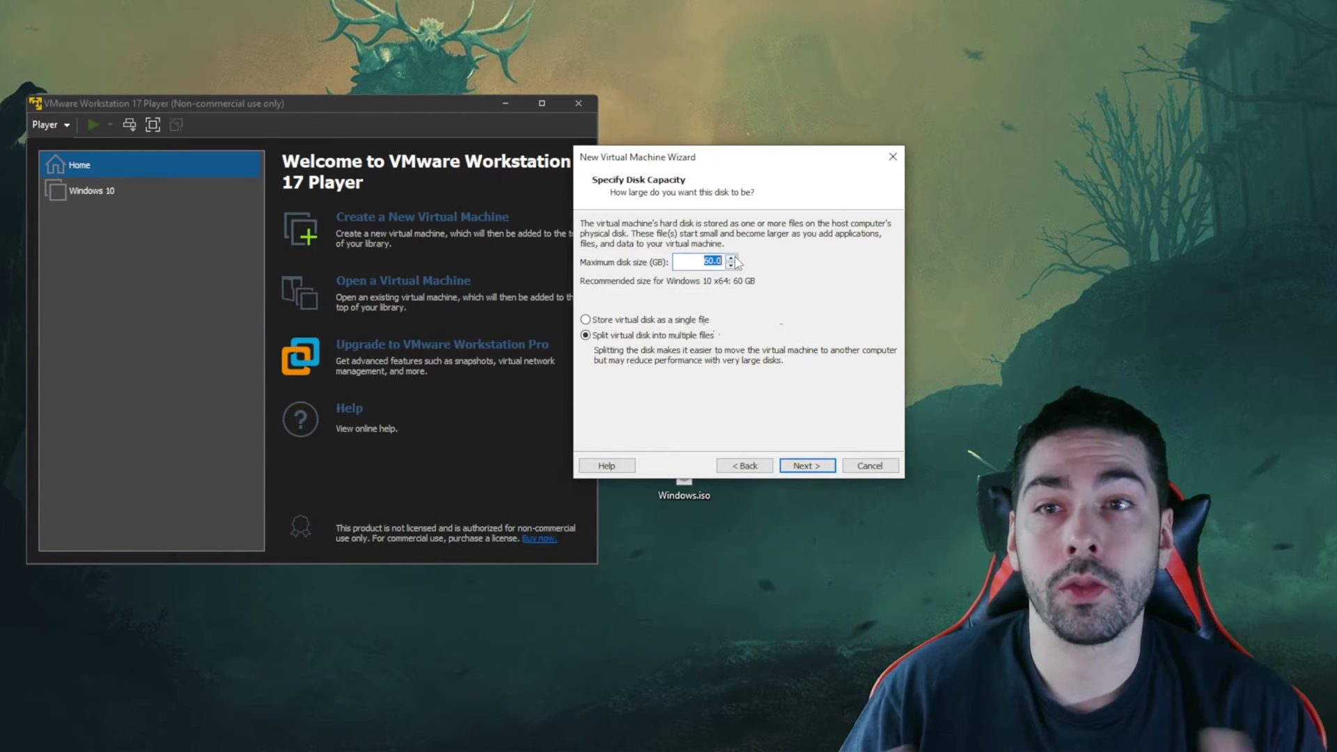
Specify a 60 GB maximum disk size split into multiple files, and review the virtual machine's settings summary.
left_click(736, 258)
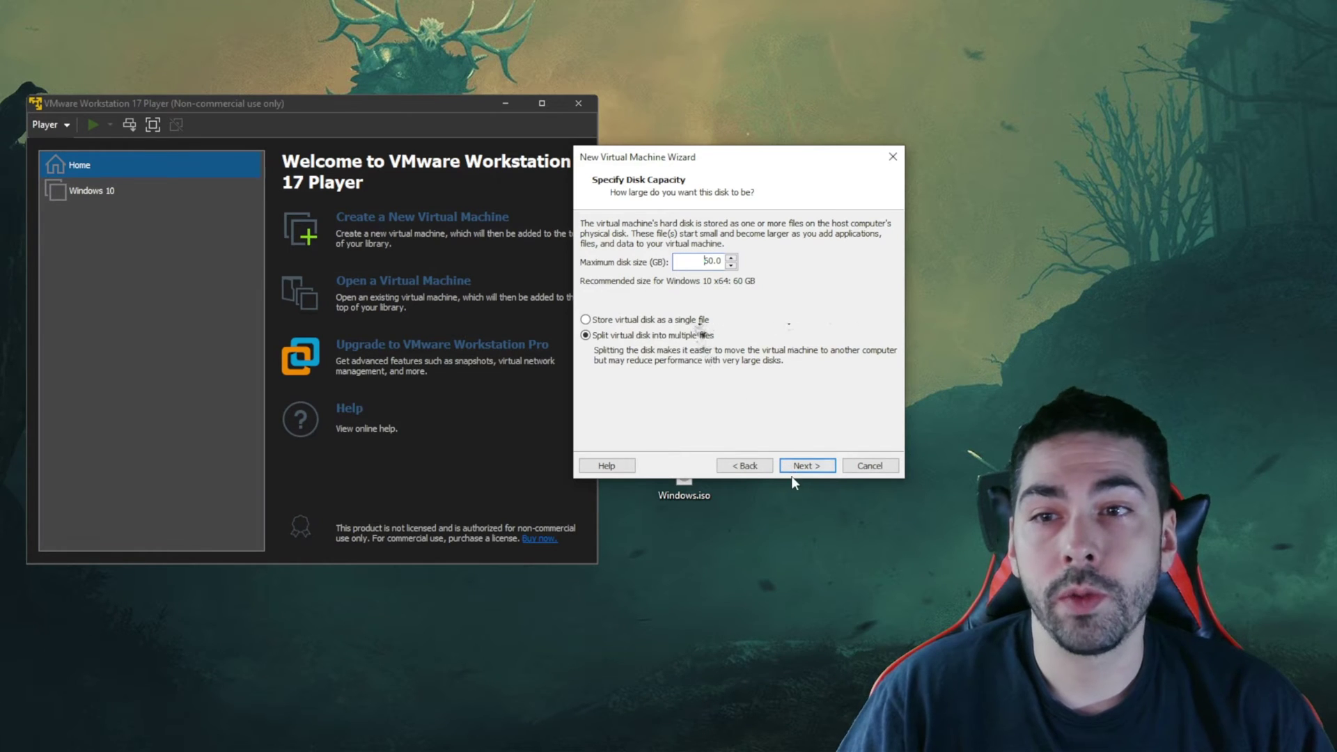
left_click(807, 466)
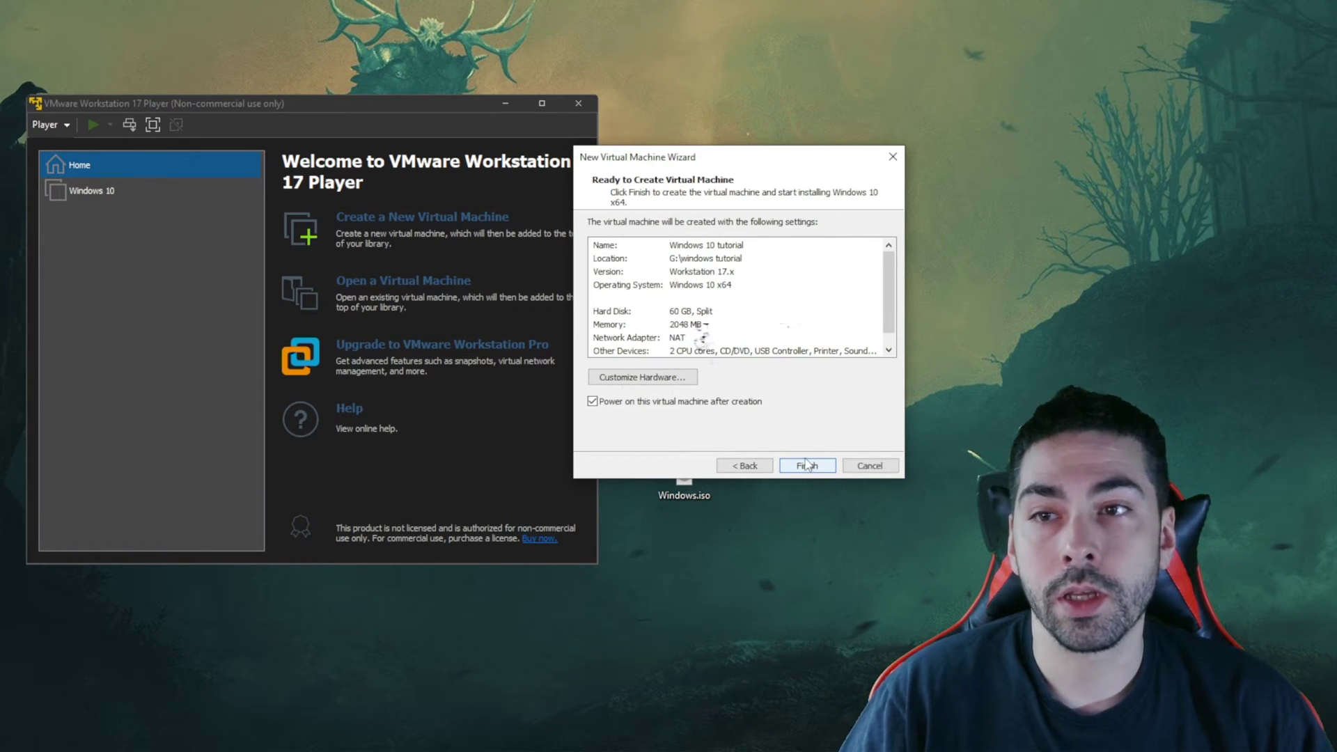
scroll(794, 306, "down", 1)
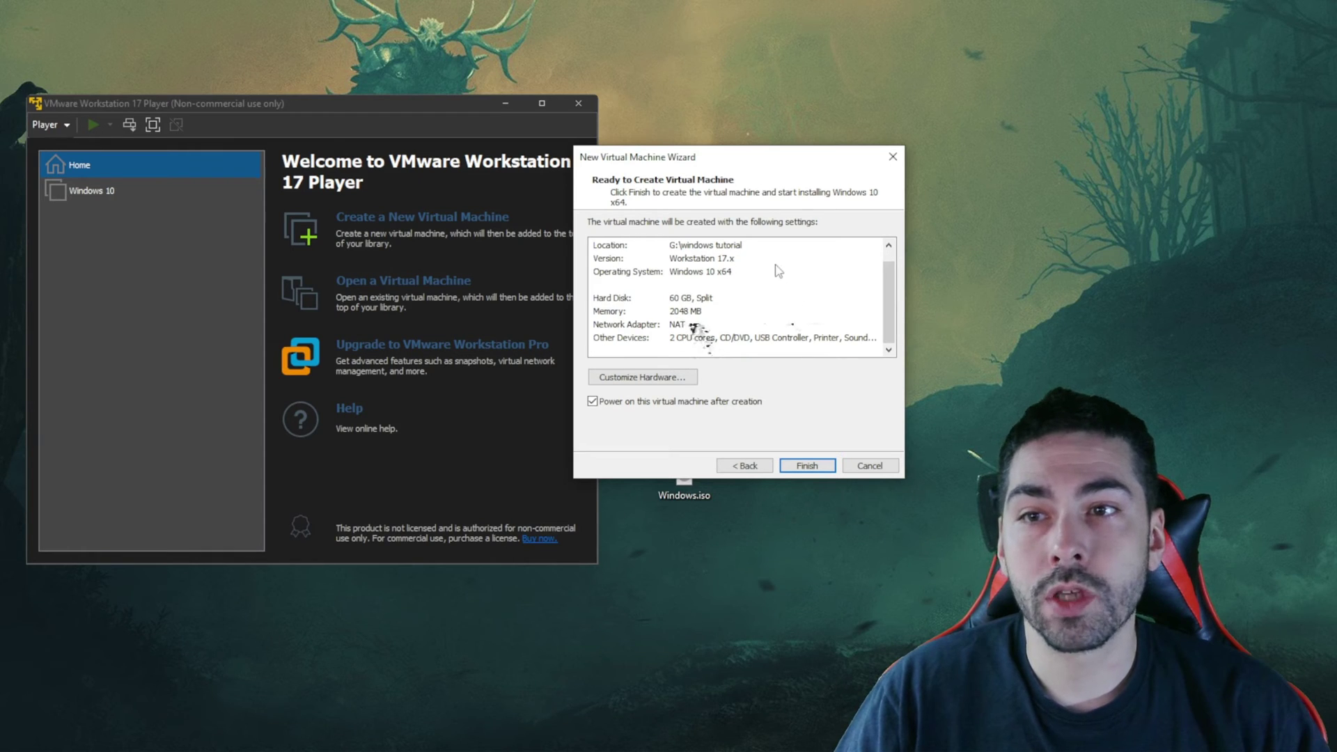
scroll(732, 271, "up", 1)
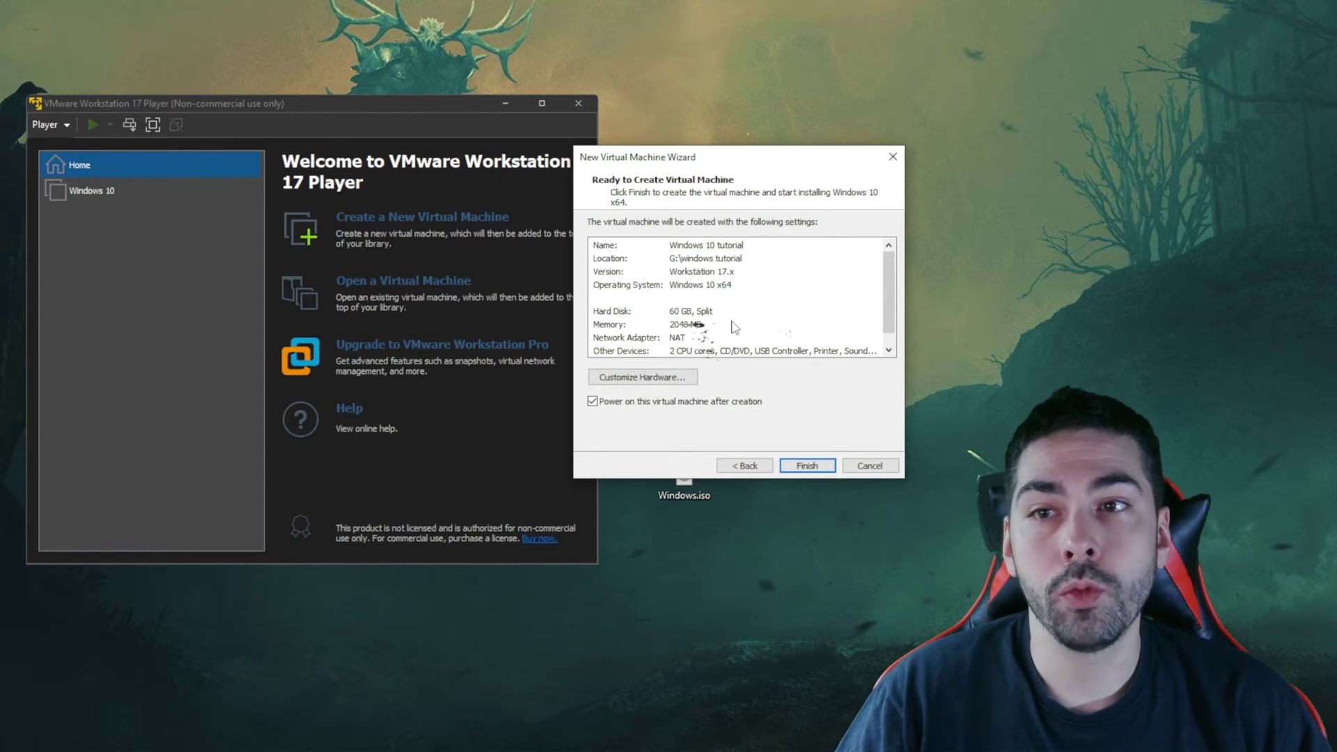
scroll(766, 303, "down", 1)
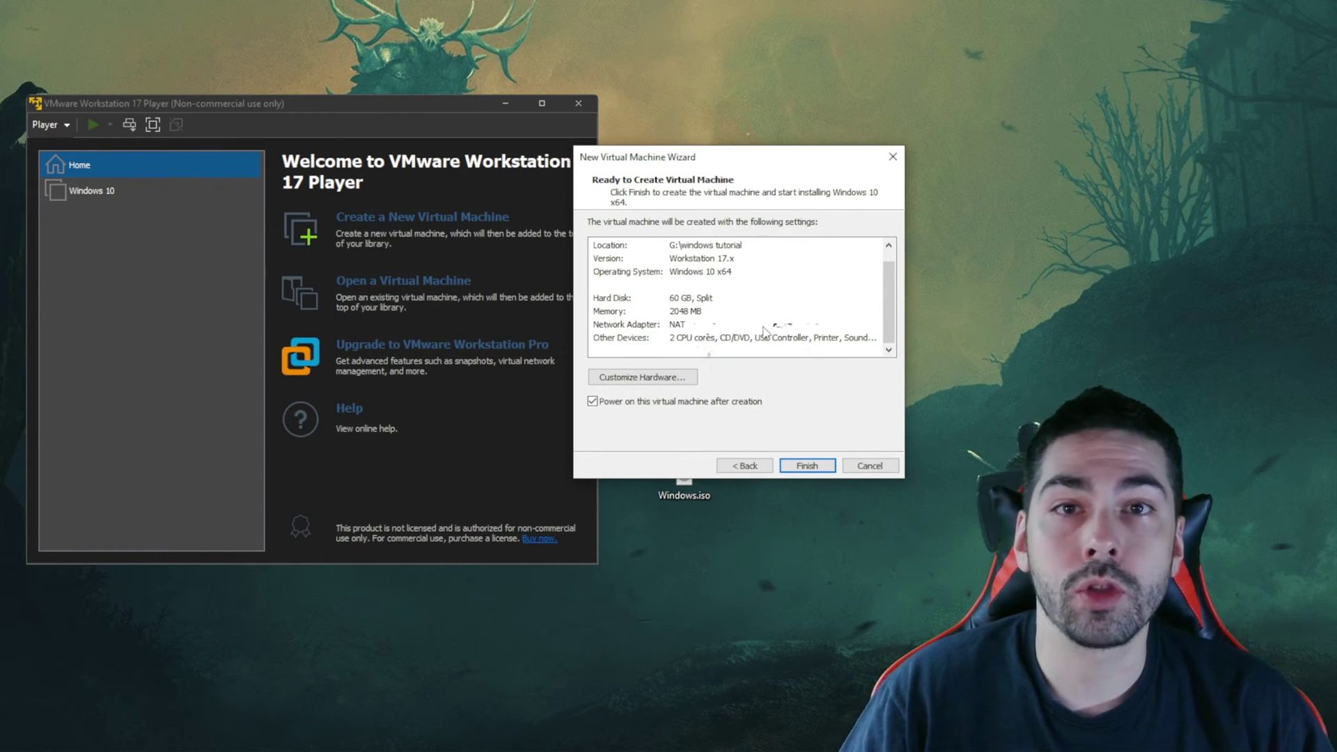
Open the virtual machine's hardware customization, and check the host's processor and RAM in the DirectX Diagnostic Tool.
left_click(676, 385)
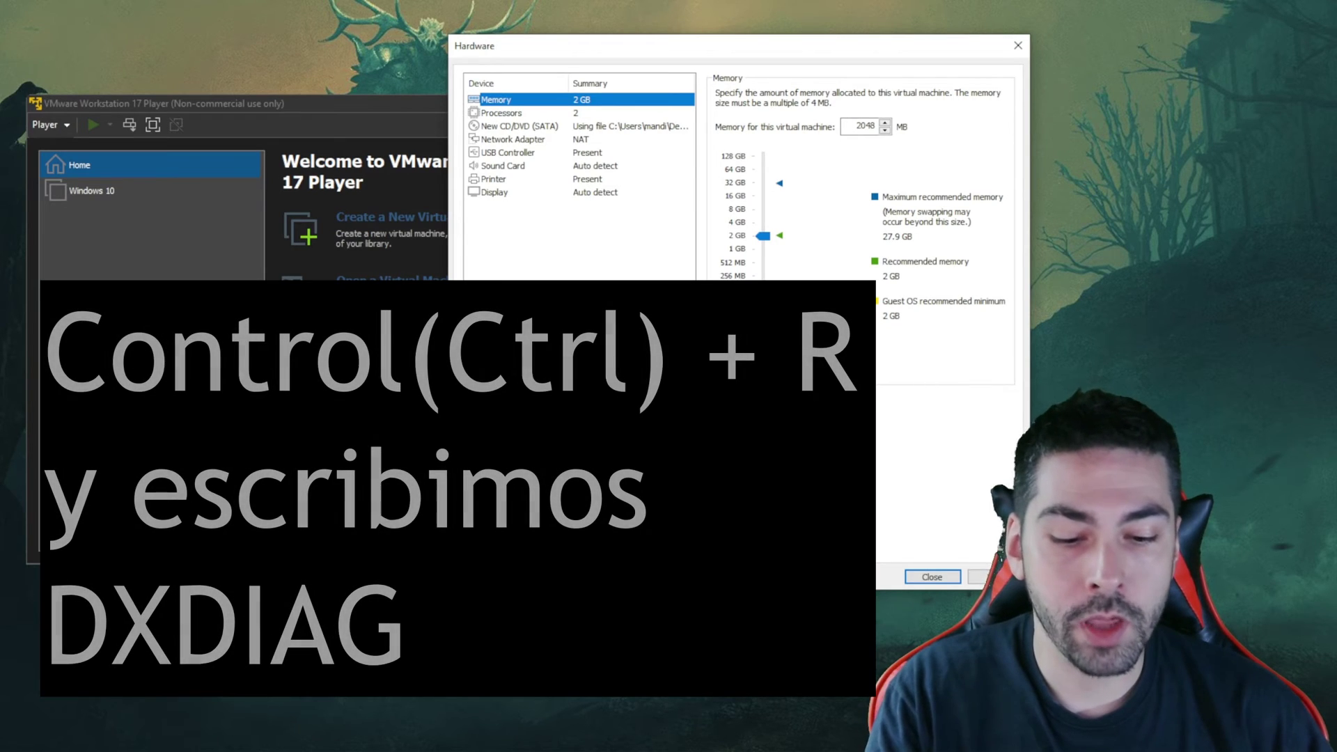
key("super+r")
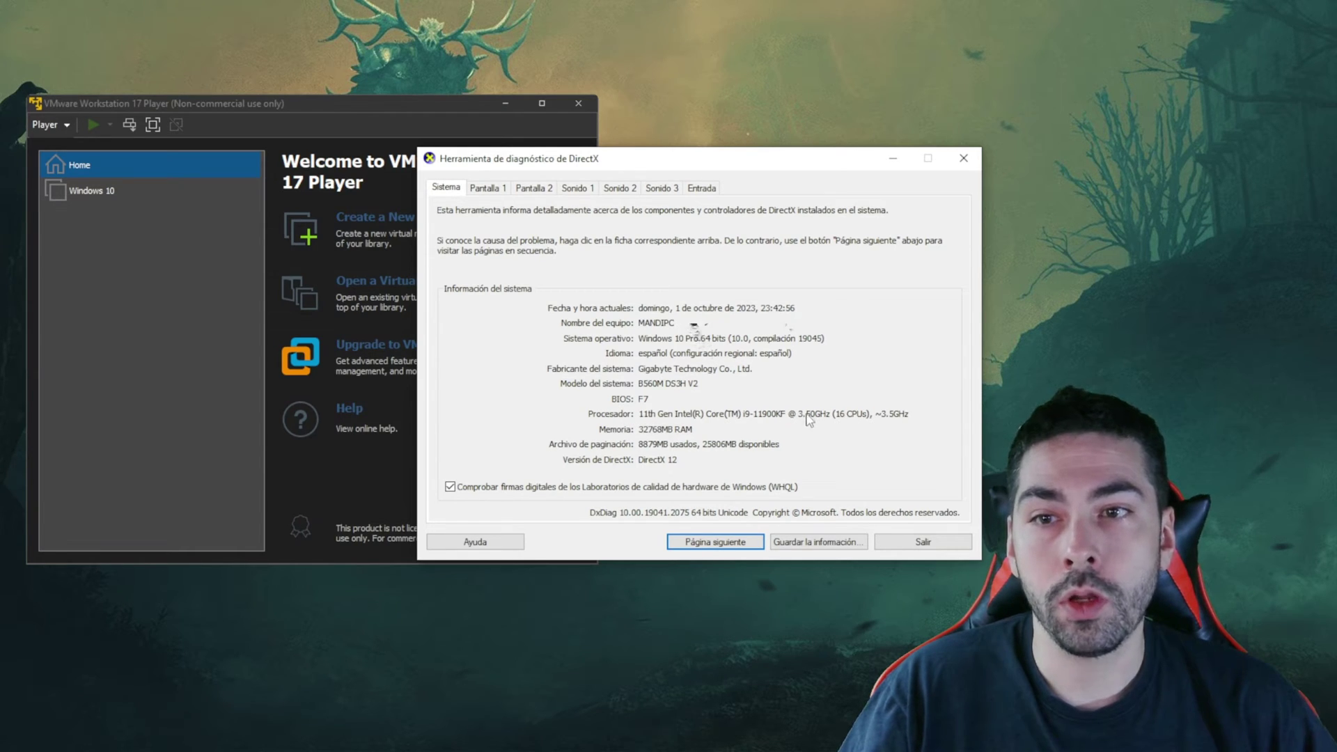
left_click(964, 159)
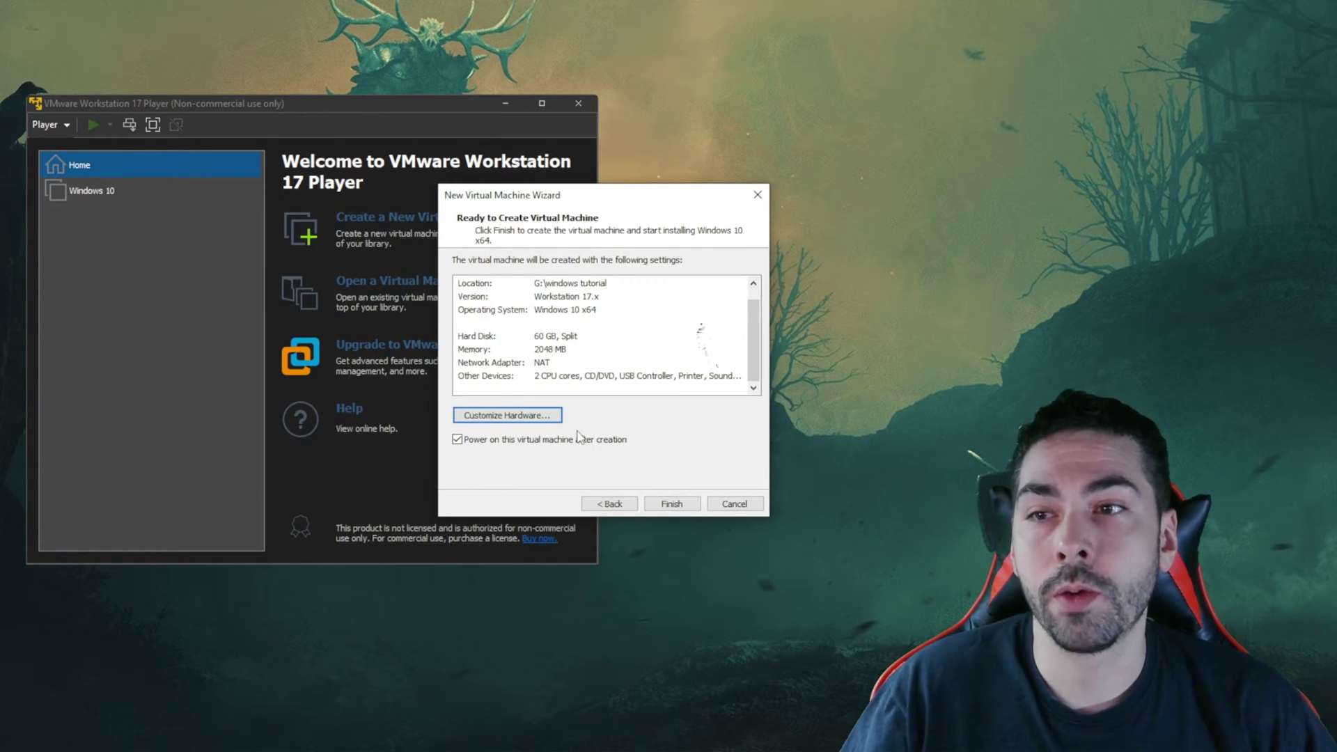
Customize the virtual machine's hardware by allocating 16384 MB (16 GB) of memory.
left_click(528, 419)
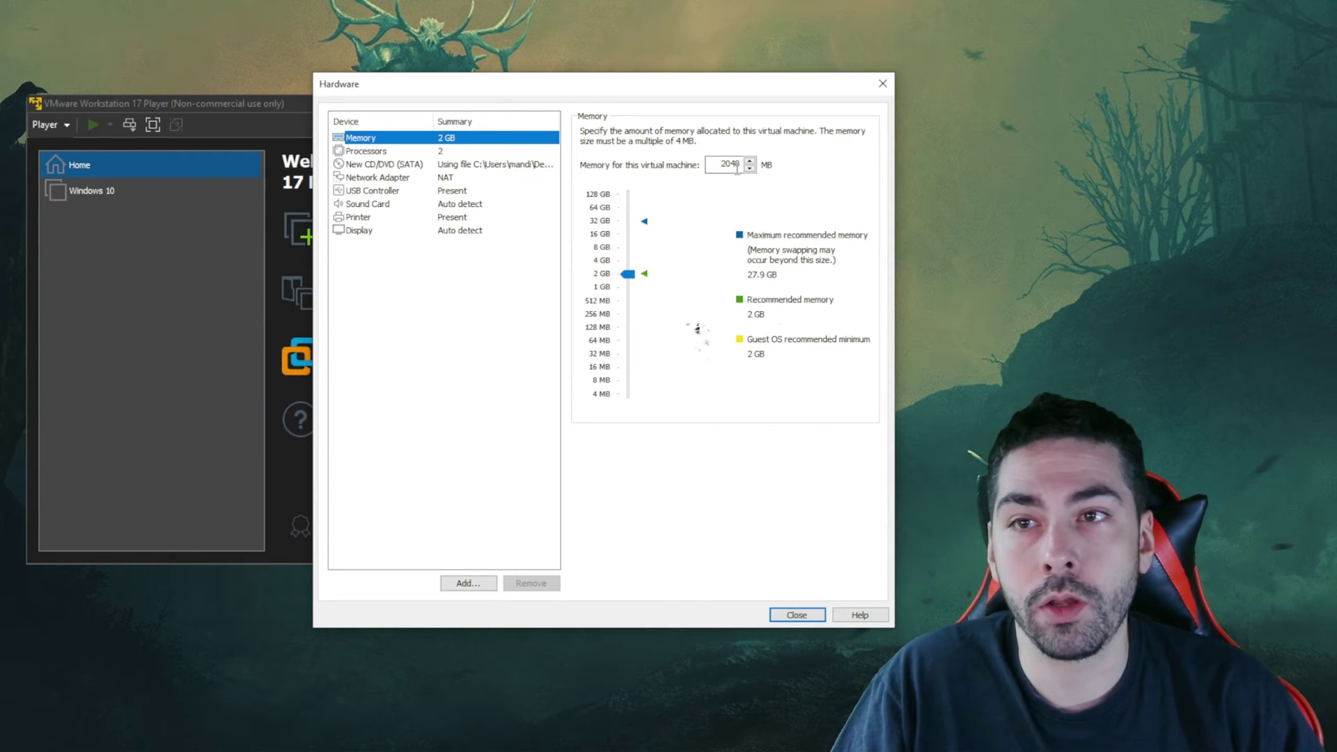
left_click_drag(629, 273, 635, 235)
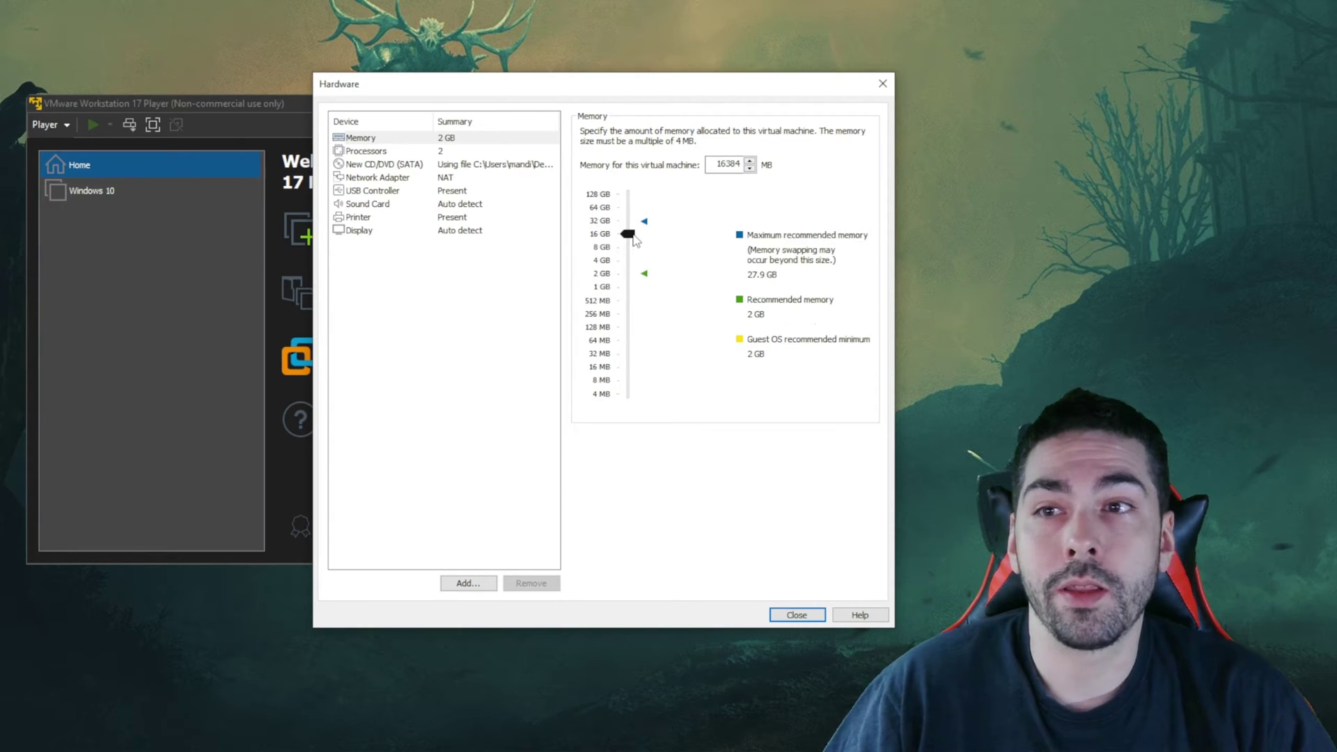
left_click_drag(636, 240, 660, 259)
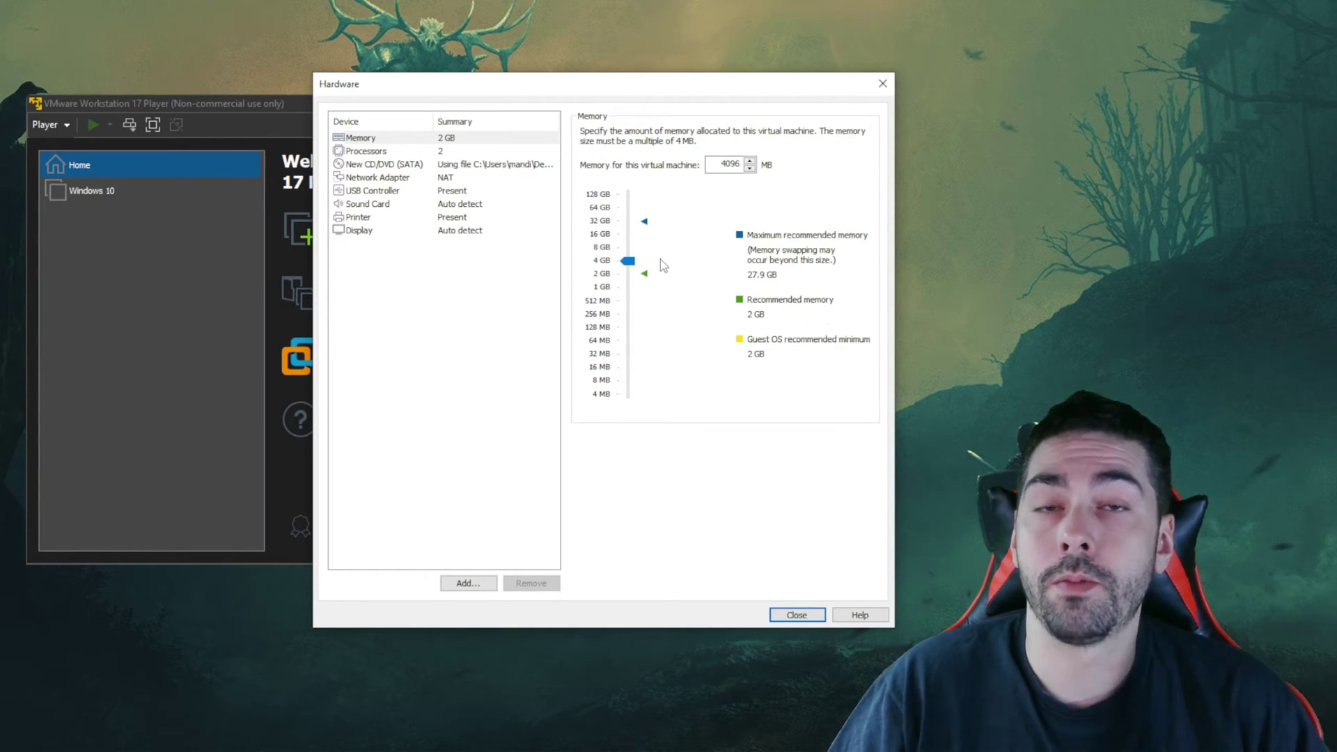
left_click_drag(660, 259, 657, 241)
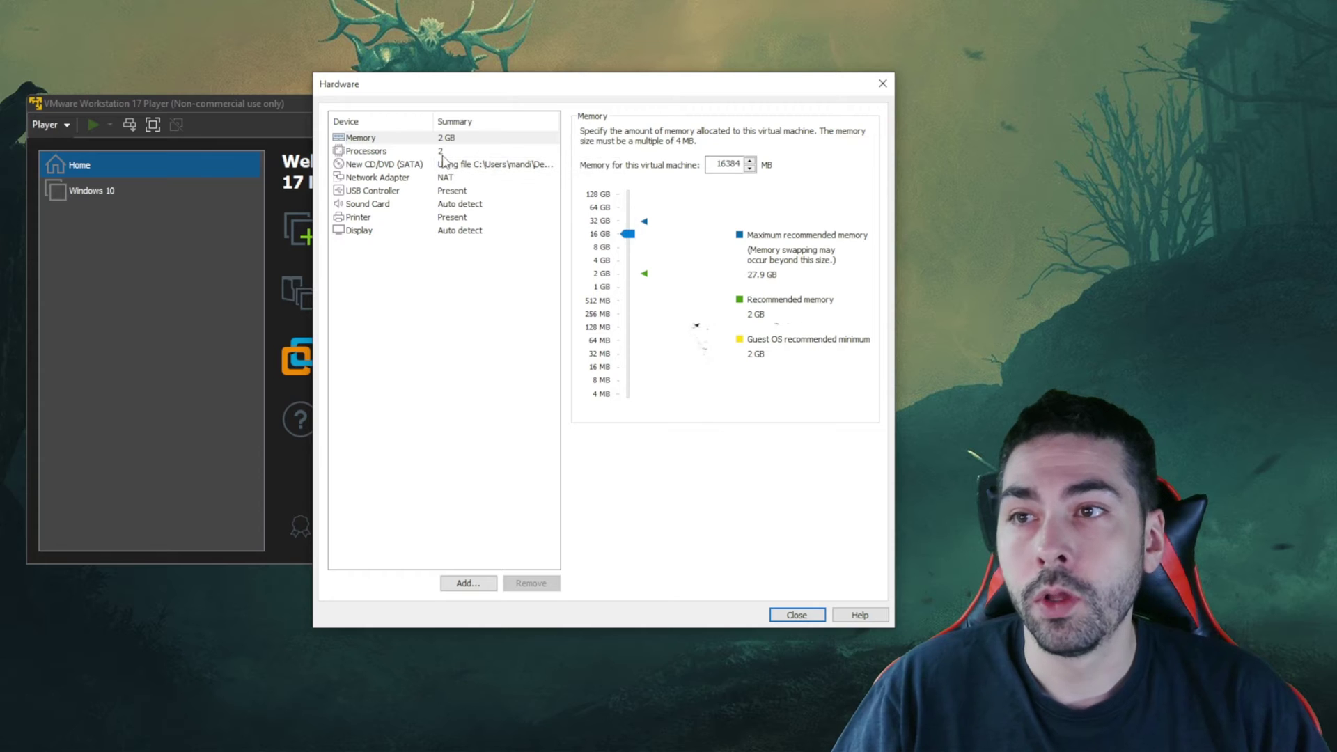
Set the number of processor cores to 4, and finish creating the virtual machine with power-on after creation enabled.
left_click(533, 151)
left_click(744, 133)
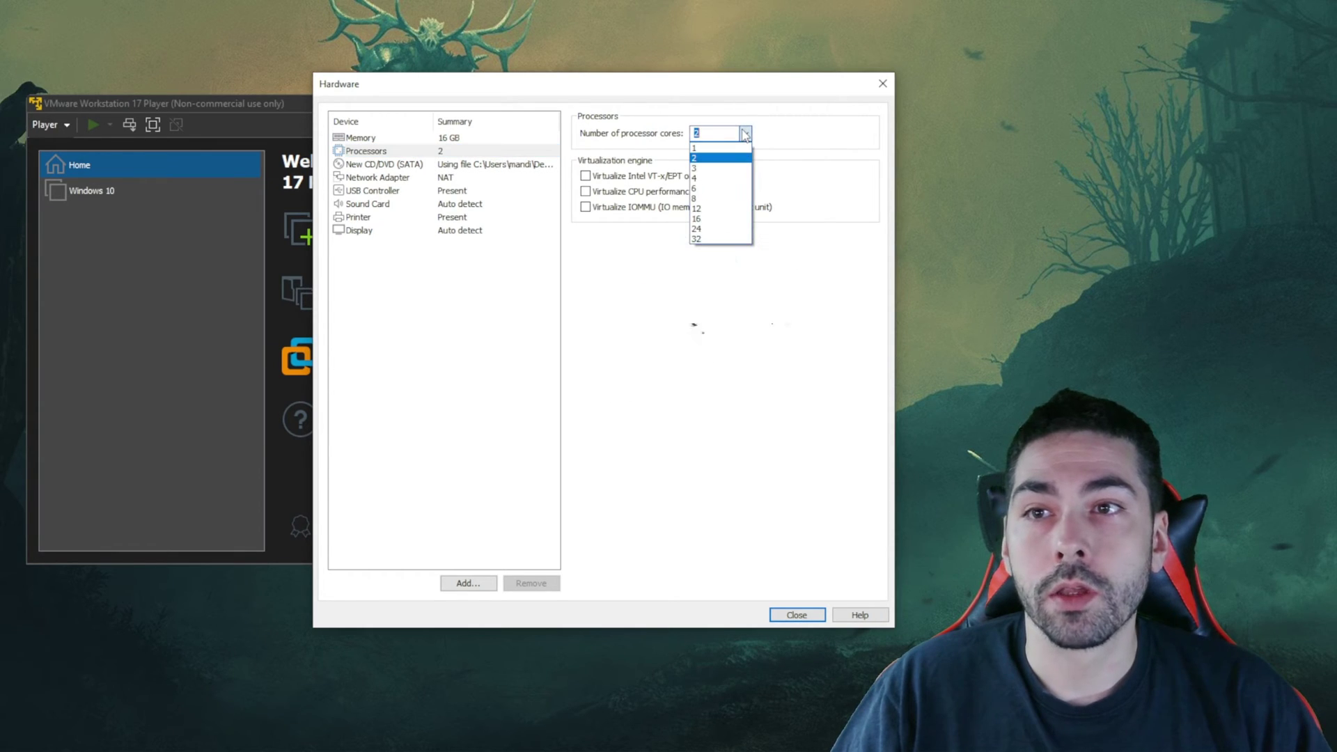
left_click(737, 179)
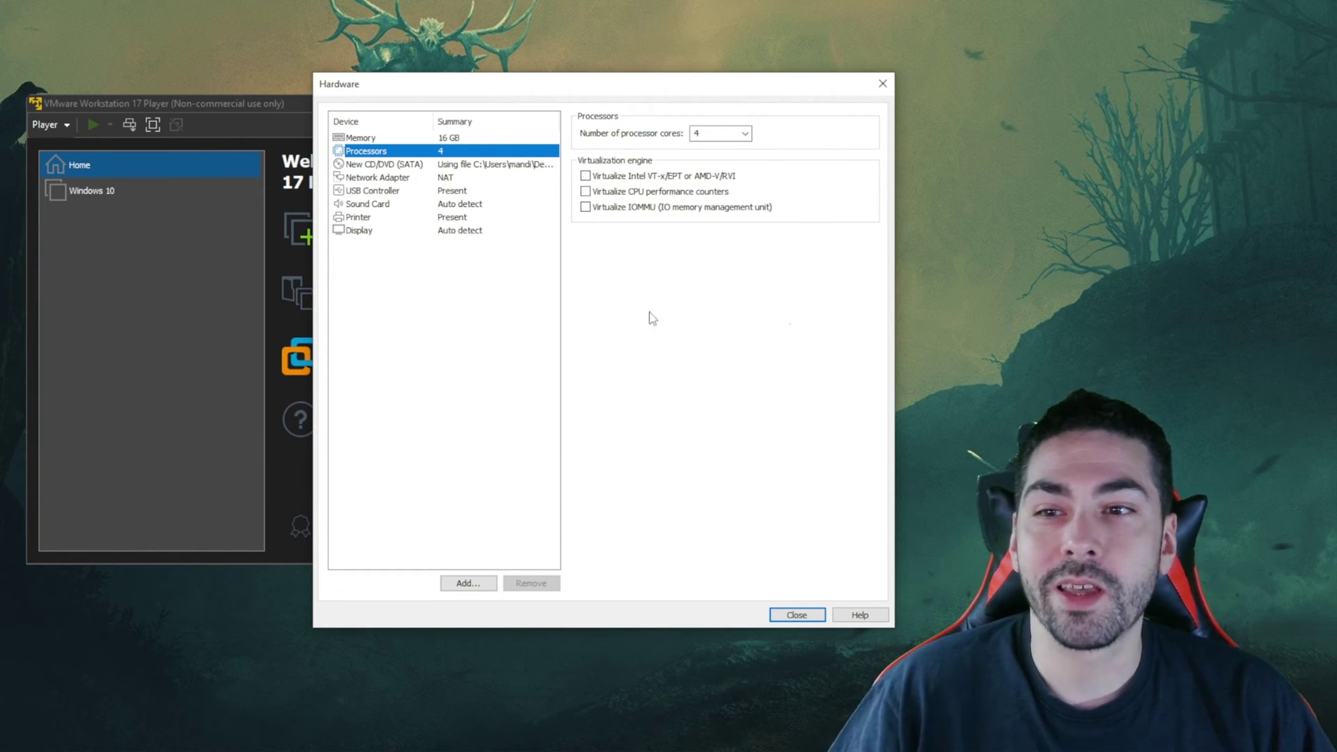
left_click(794, 617)
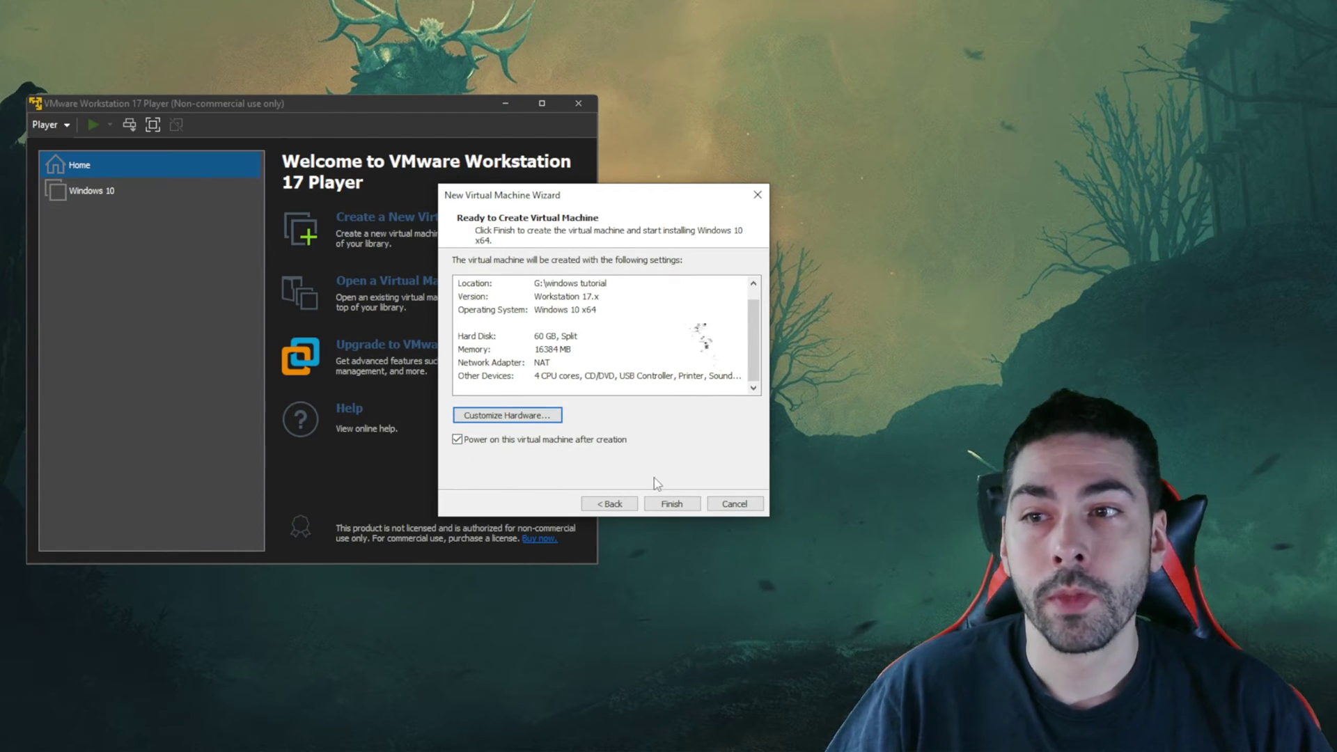
left_click(684, 505)
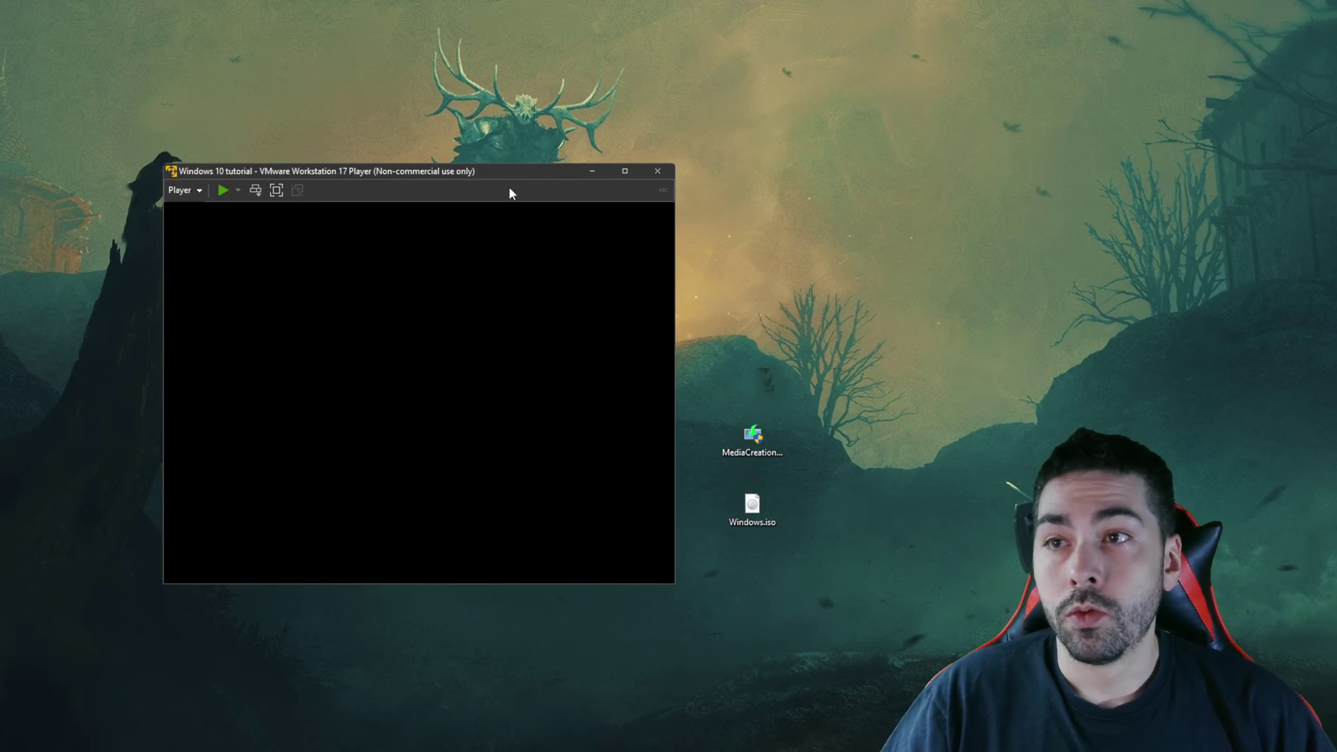
Reposition the virtual machine's window on the desktop, capturing the mouse cursor in the guest and releasing it to the host.
left_click_drag(528, 171, 786, 137)
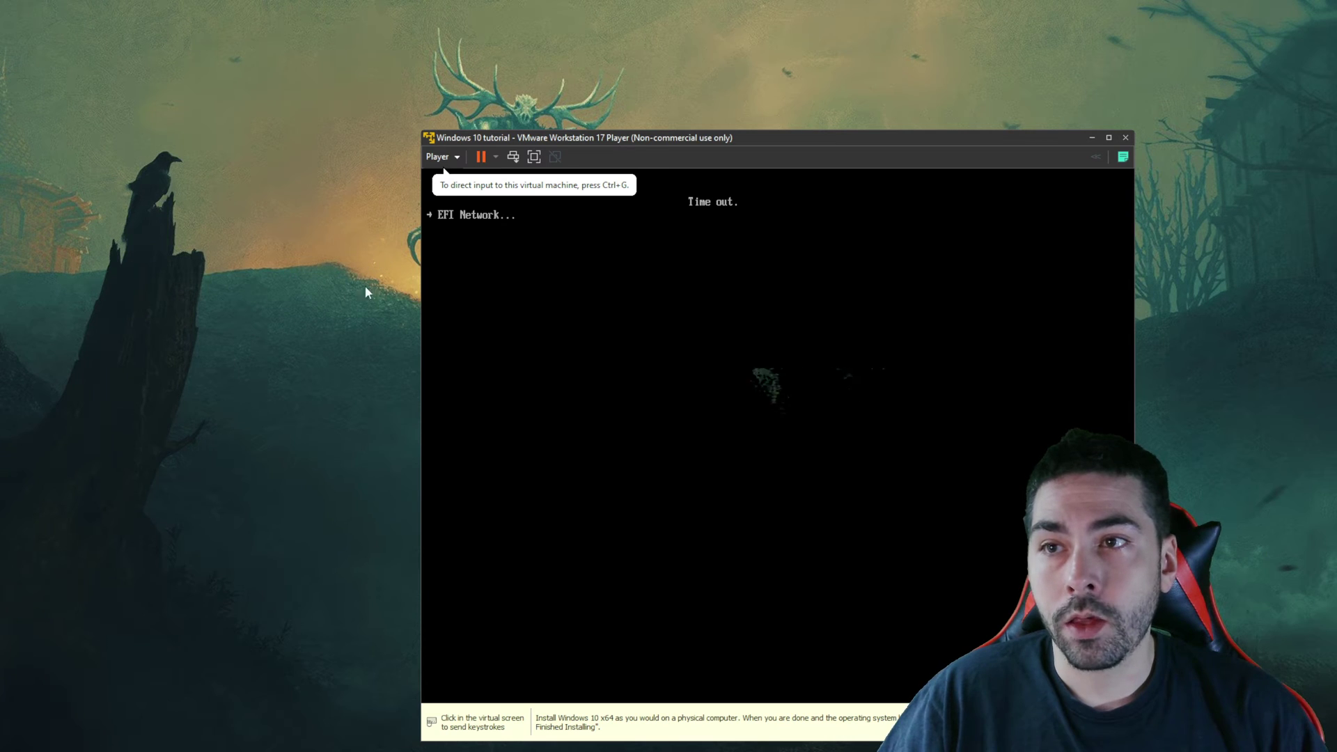
left_click(531, 353)
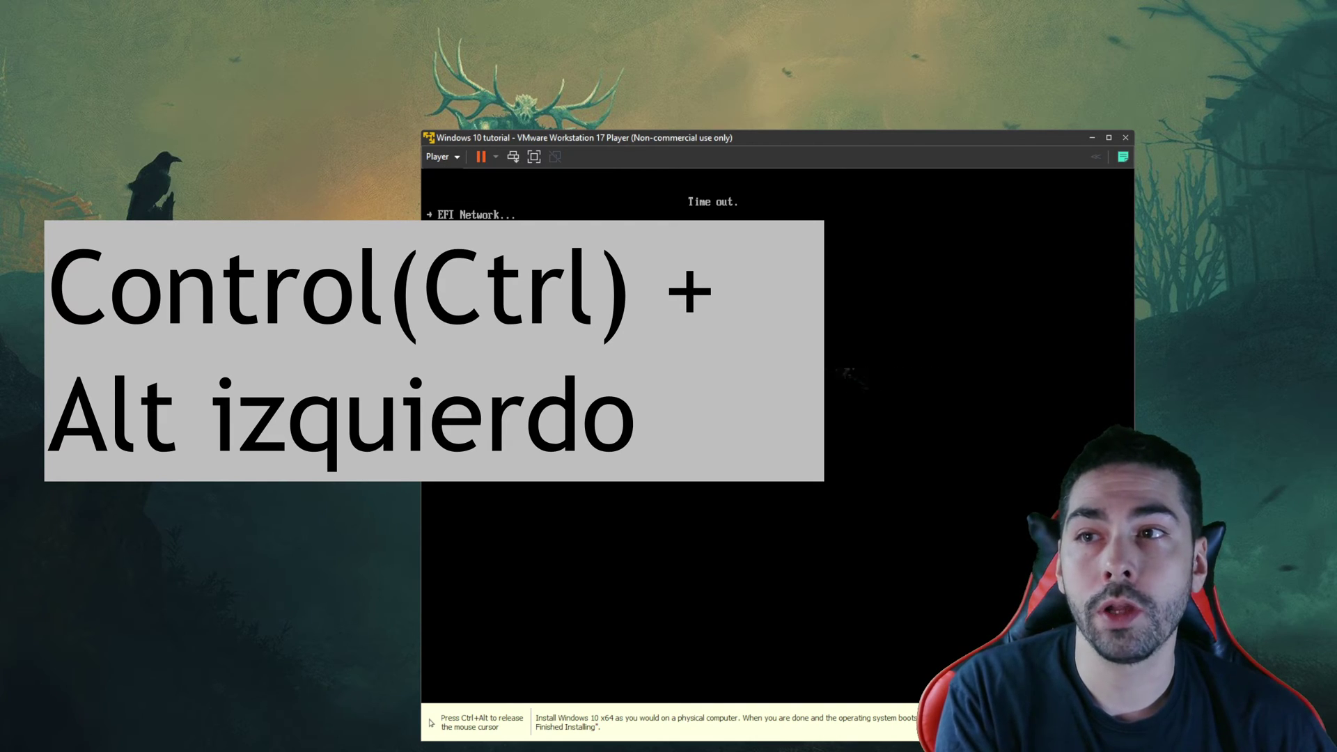
key("ctrl+alt")
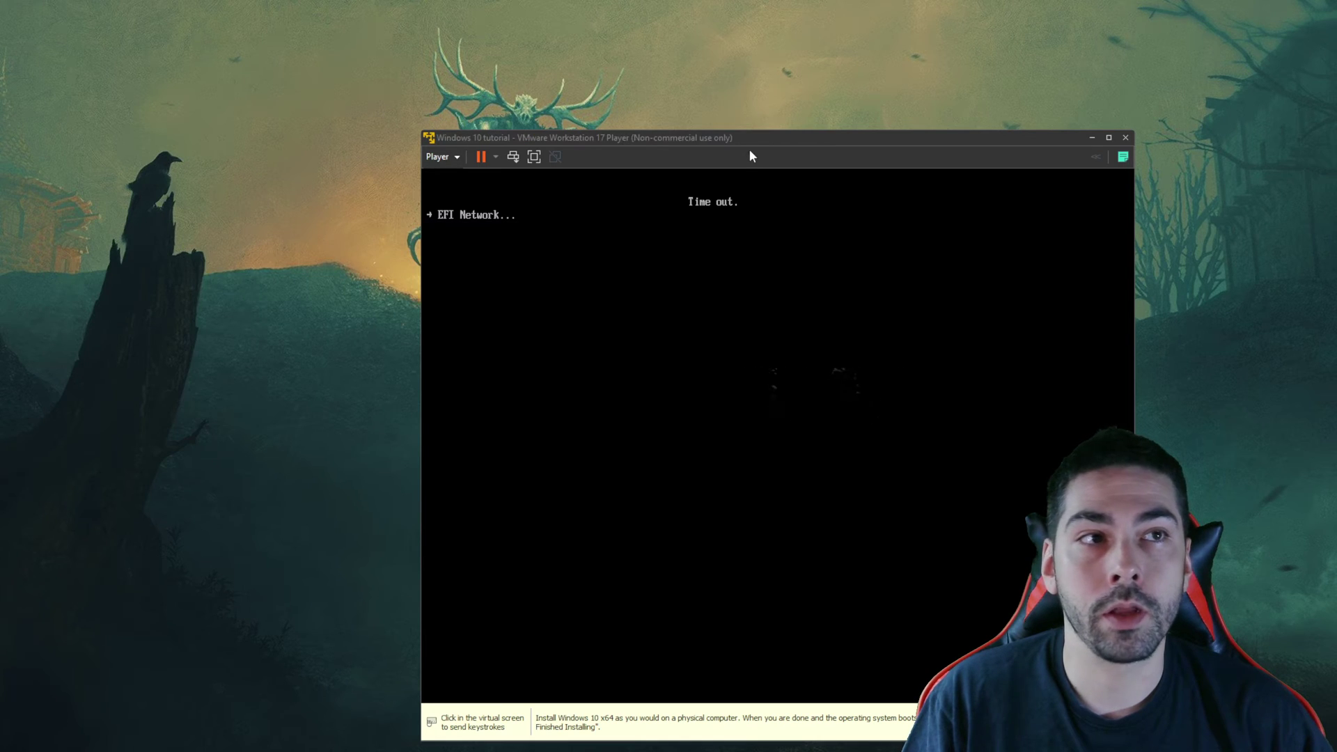
left_click_drag(799, 146, 699, 91)
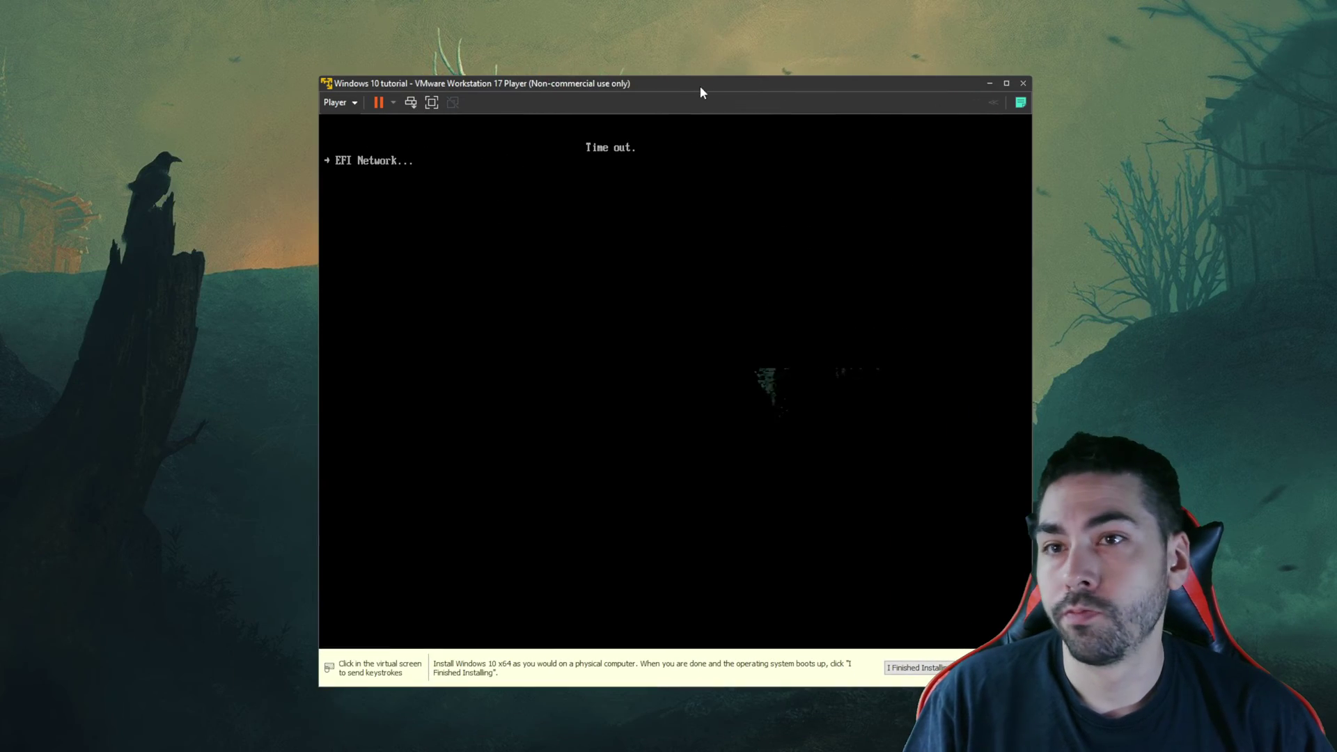
Boot the virtual machine from the CD/DVD and start the Windows installation with Español (España, internacional) and the Español keyboard.
left_click(677, 263)
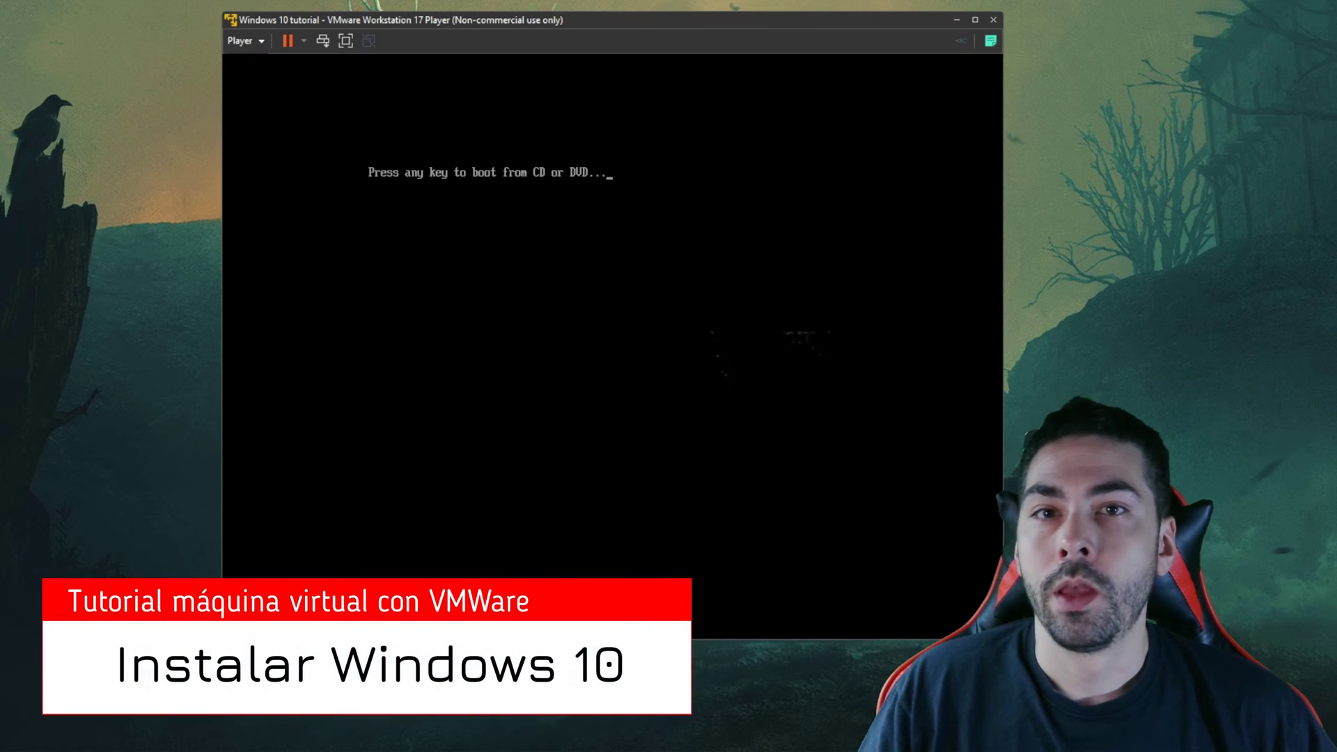
key("Return")
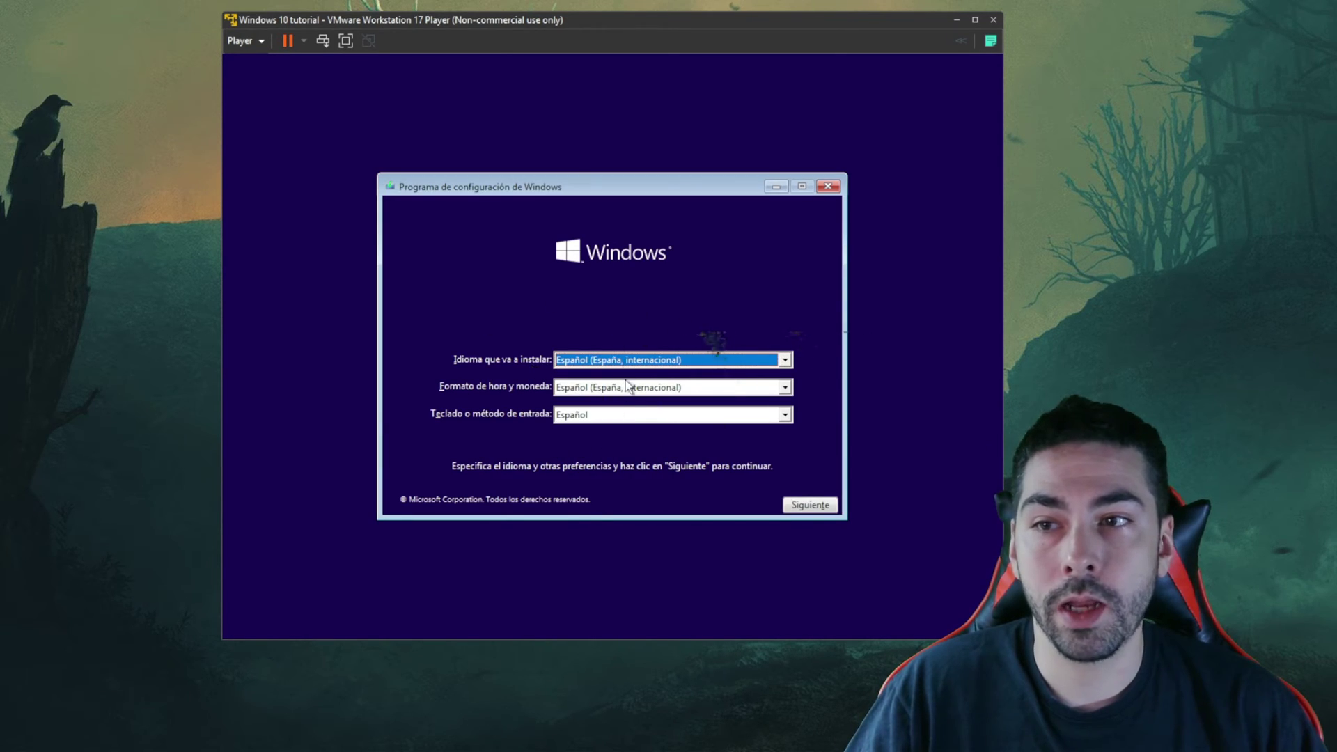
left_click(825, 507)
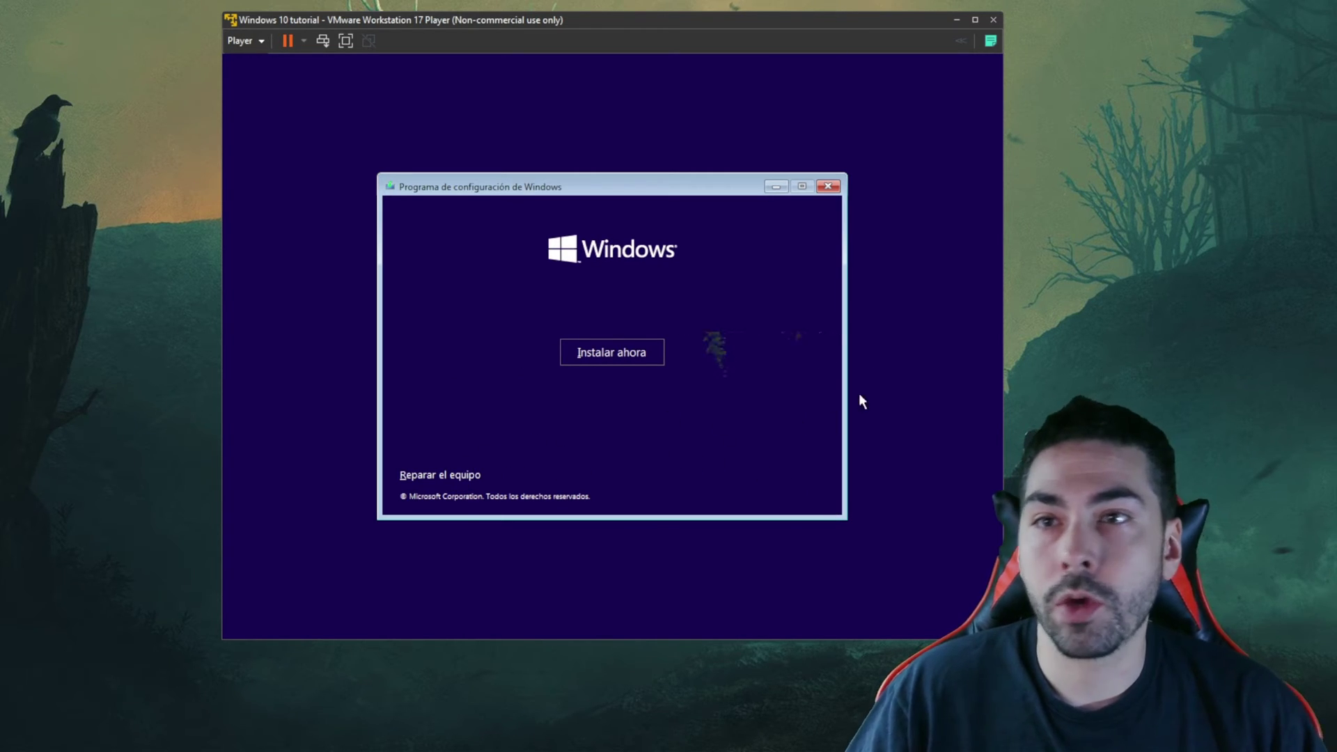
left_click(634, 356)
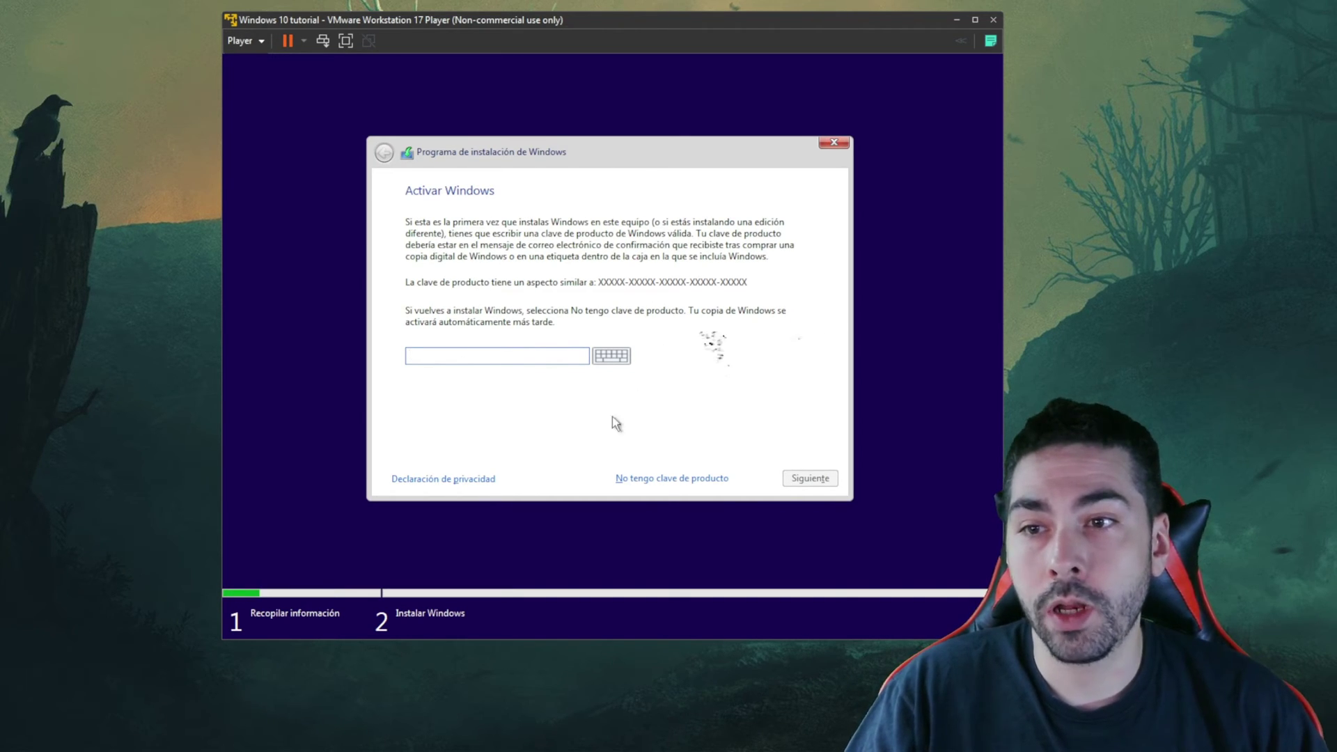
Continue the installation without a product key, and choose Windows 10 Pro x64 as the operating system.
left_click(689, 476)
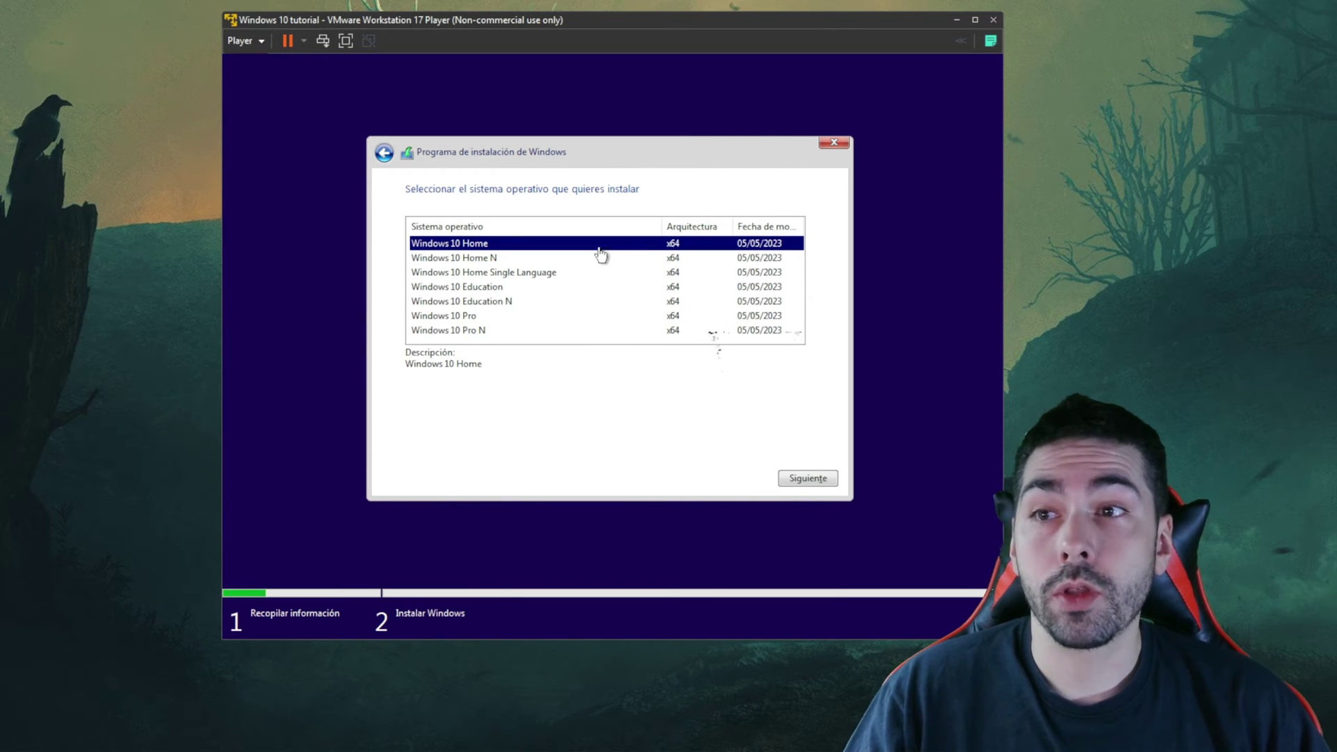
left_click(520, 317)
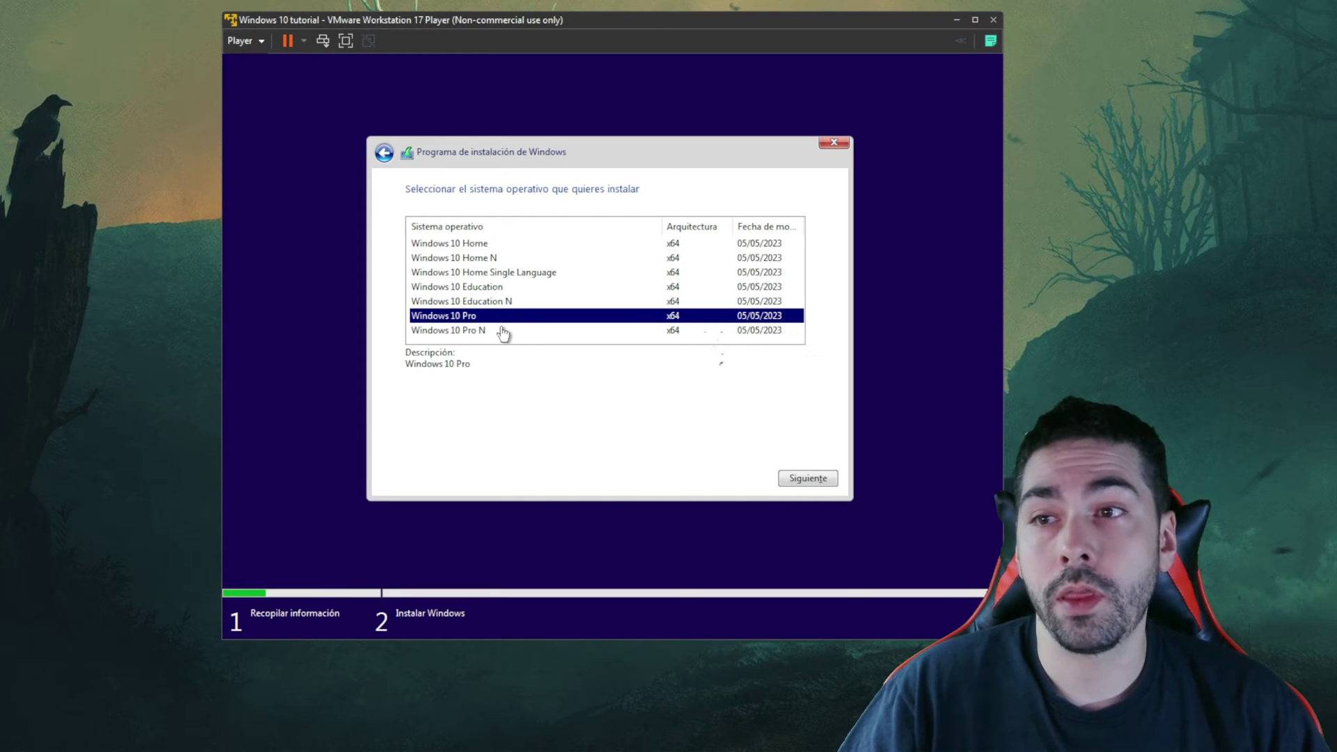
left_click(513, 249)
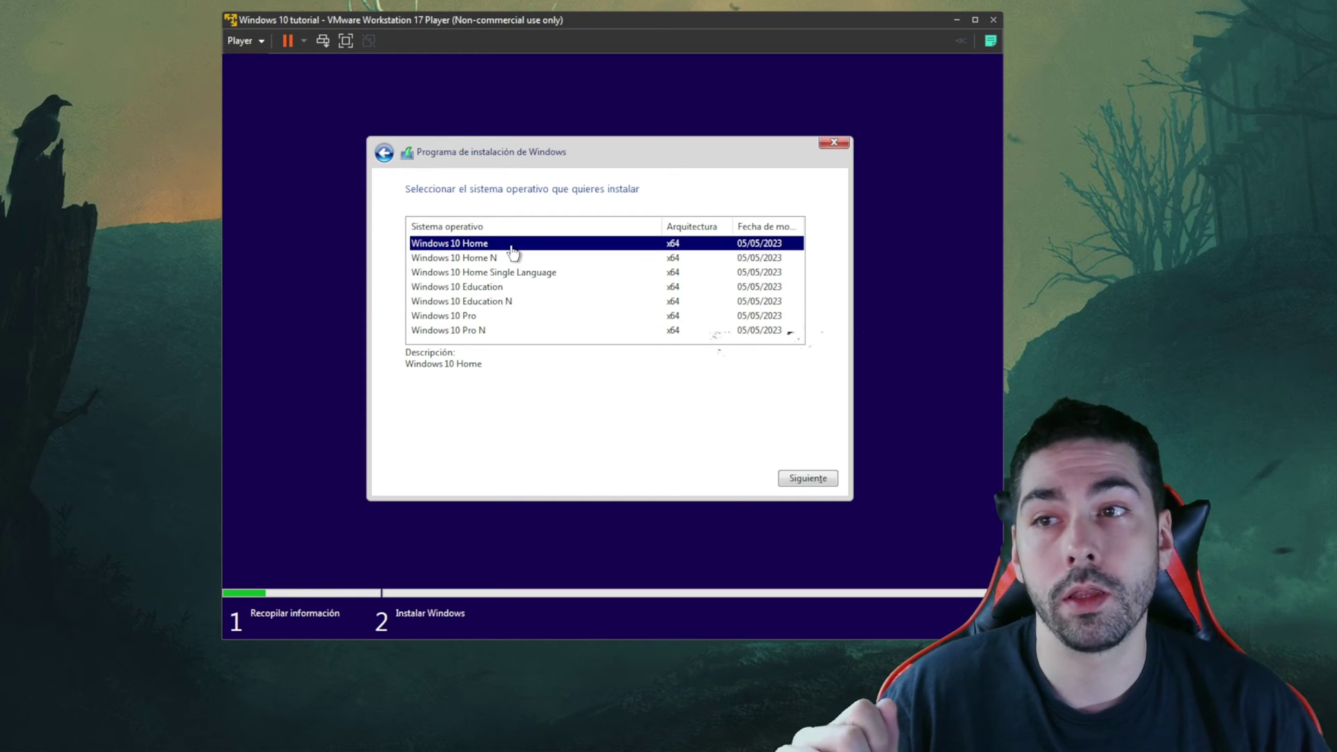
left_click(515, 318)
left_click(796, 481)
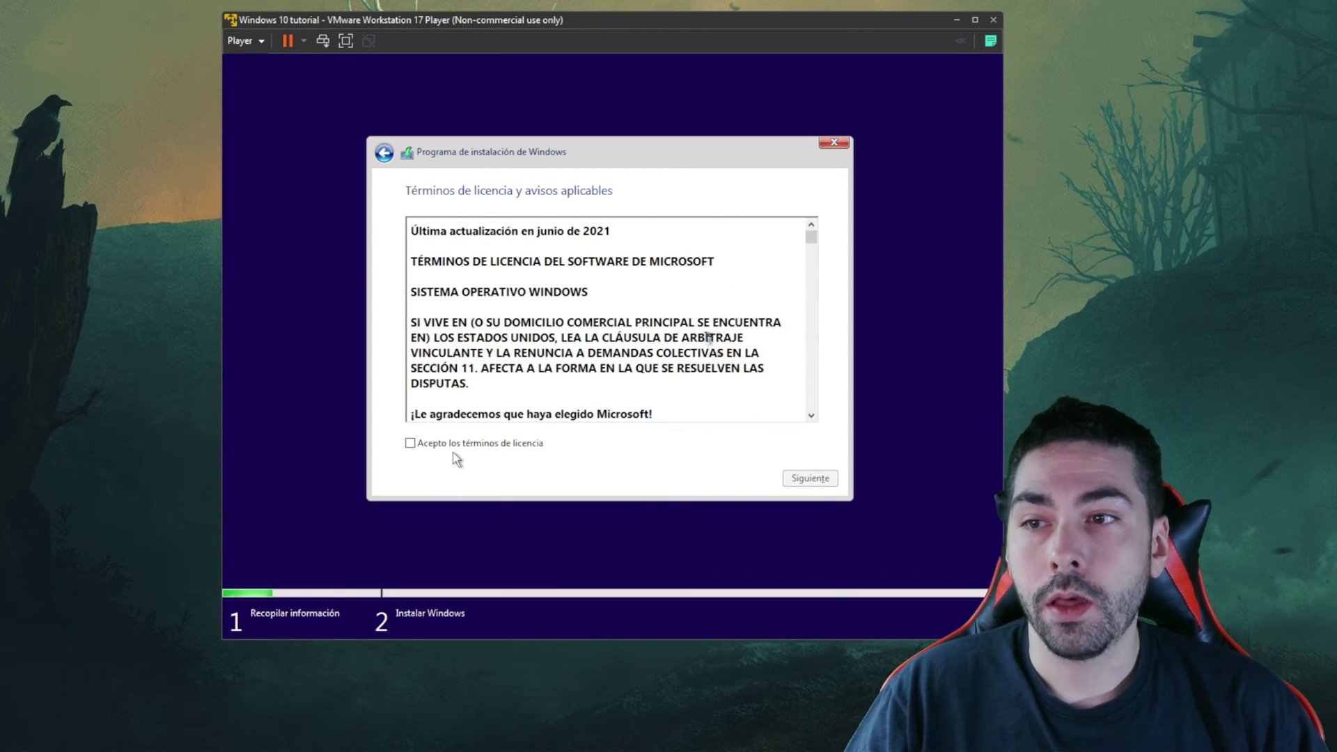
Accept the Windows license terms and choose the custom installation that installs only Windows (advanced).
left_click(468, 445)
left_click(802, 478)
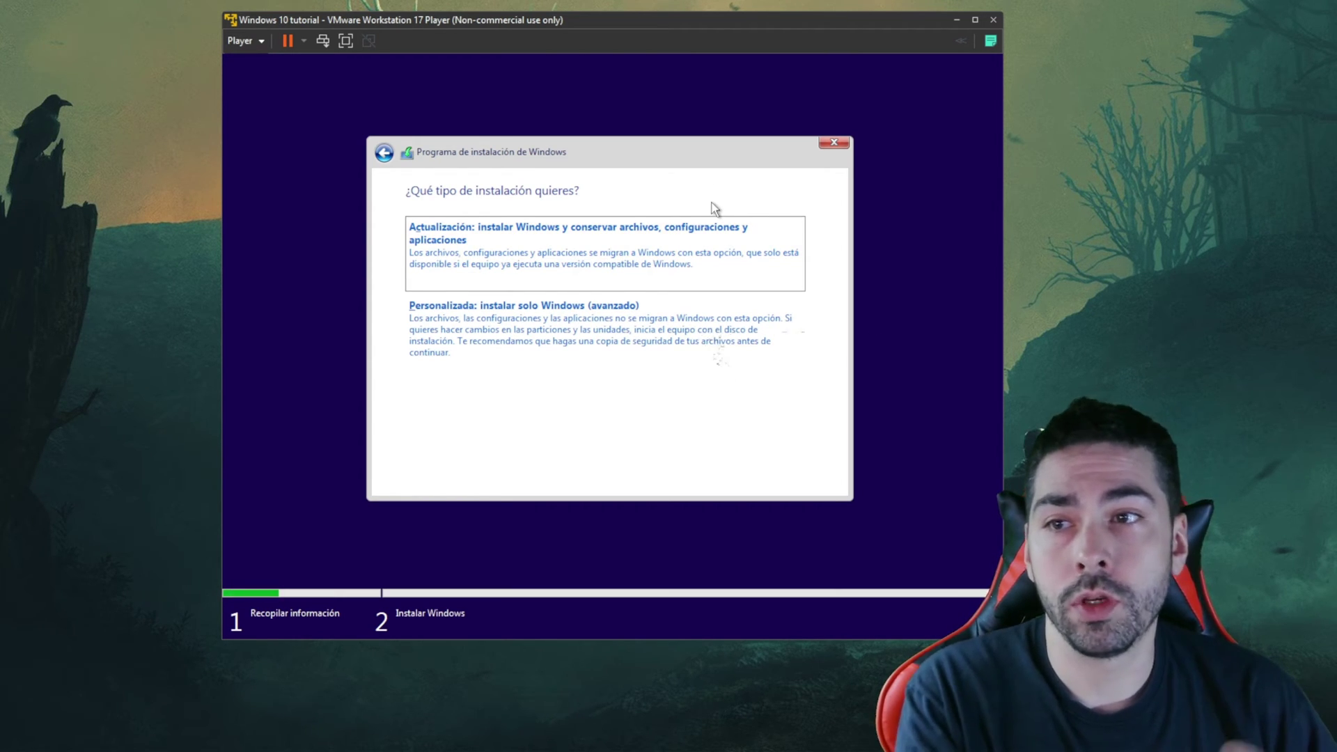
left_click(633, 332)
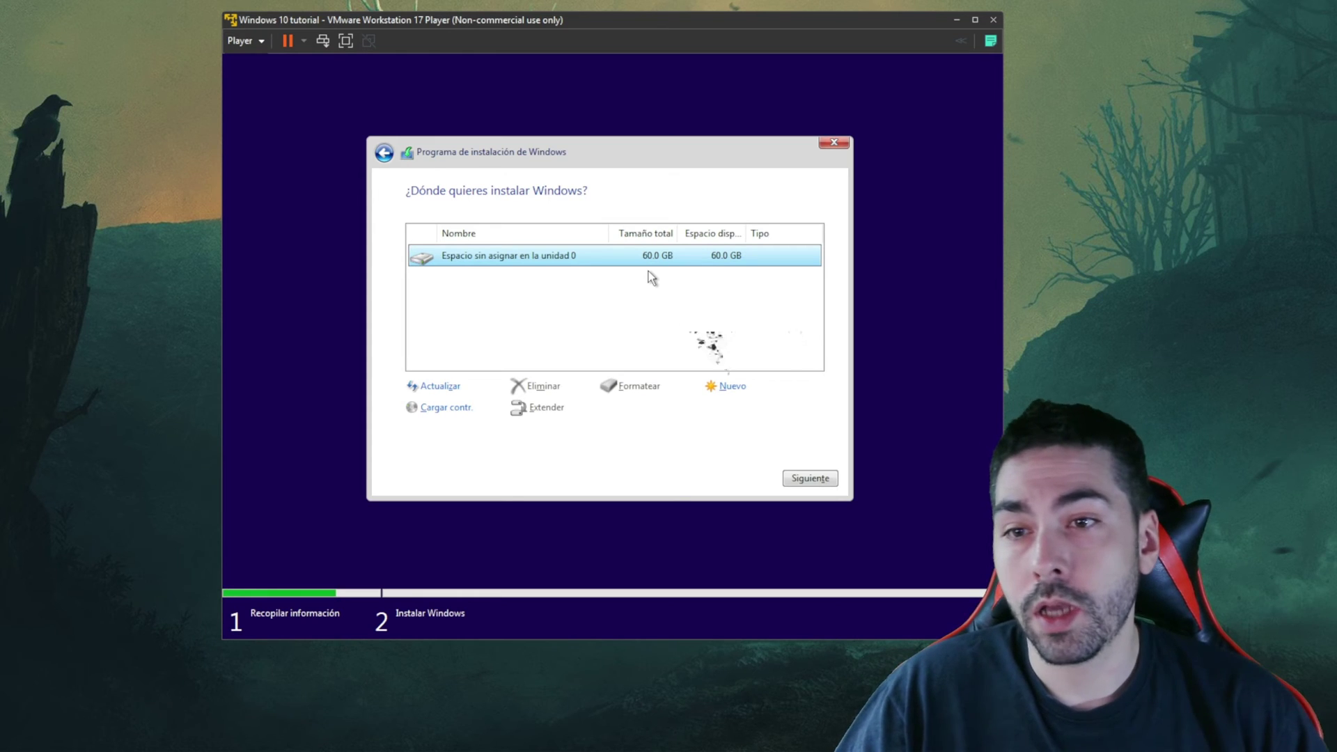
Install Windows on drive 0's unallocated space, restart, and keep Español as the only keyboard layout.
left_click(829, 478)
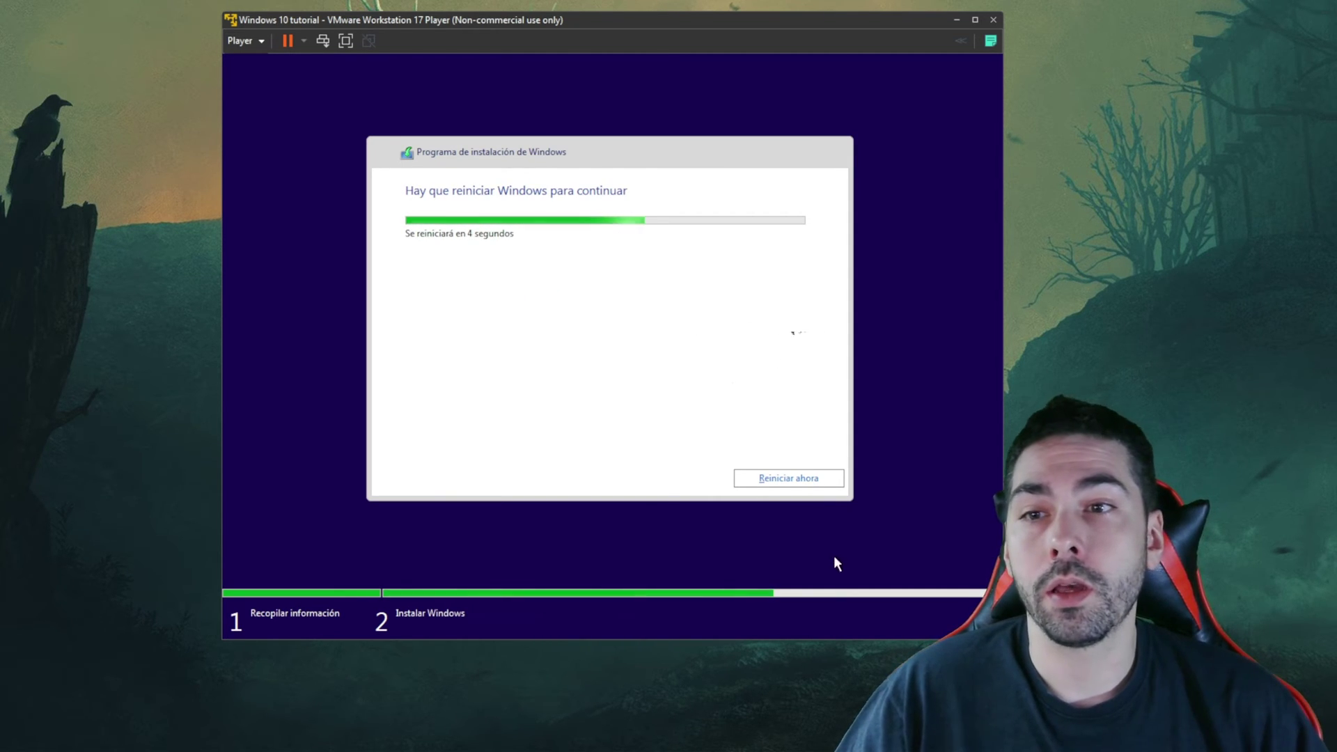
left_click(790, 478)
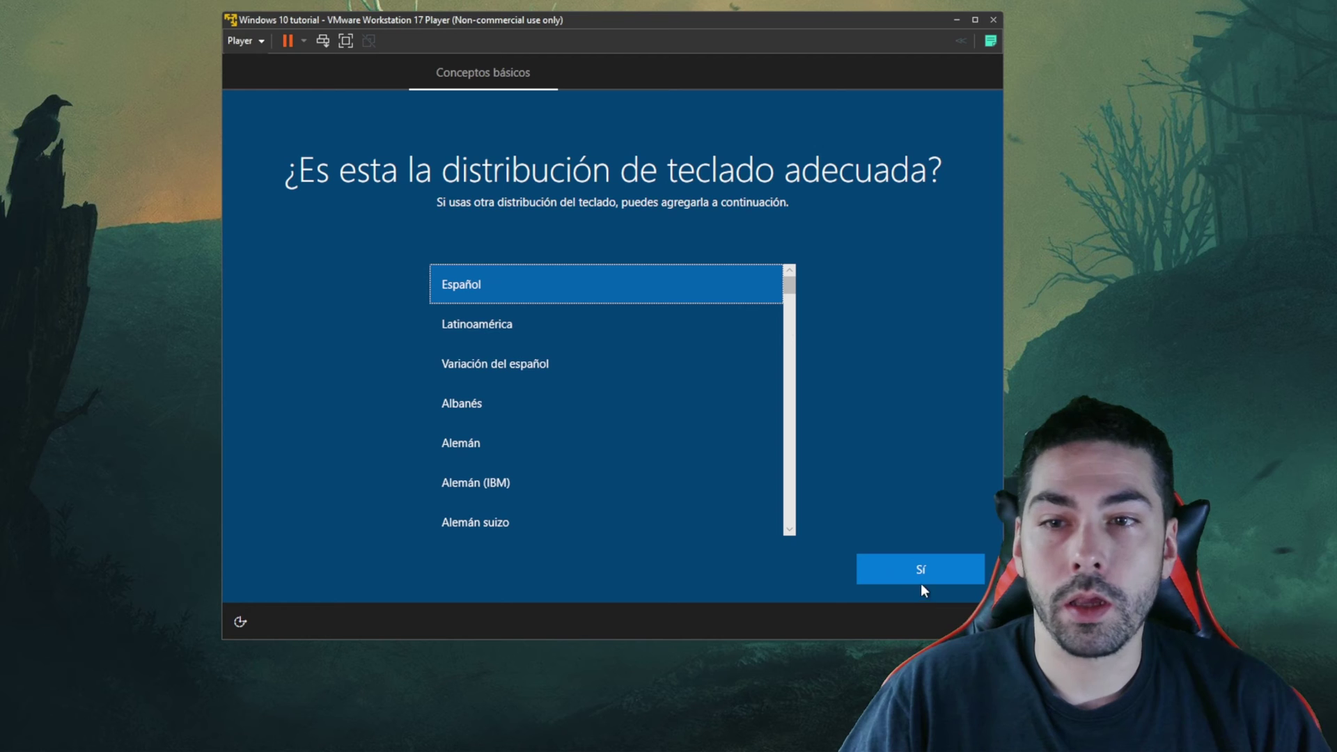
left_click(926, 567)
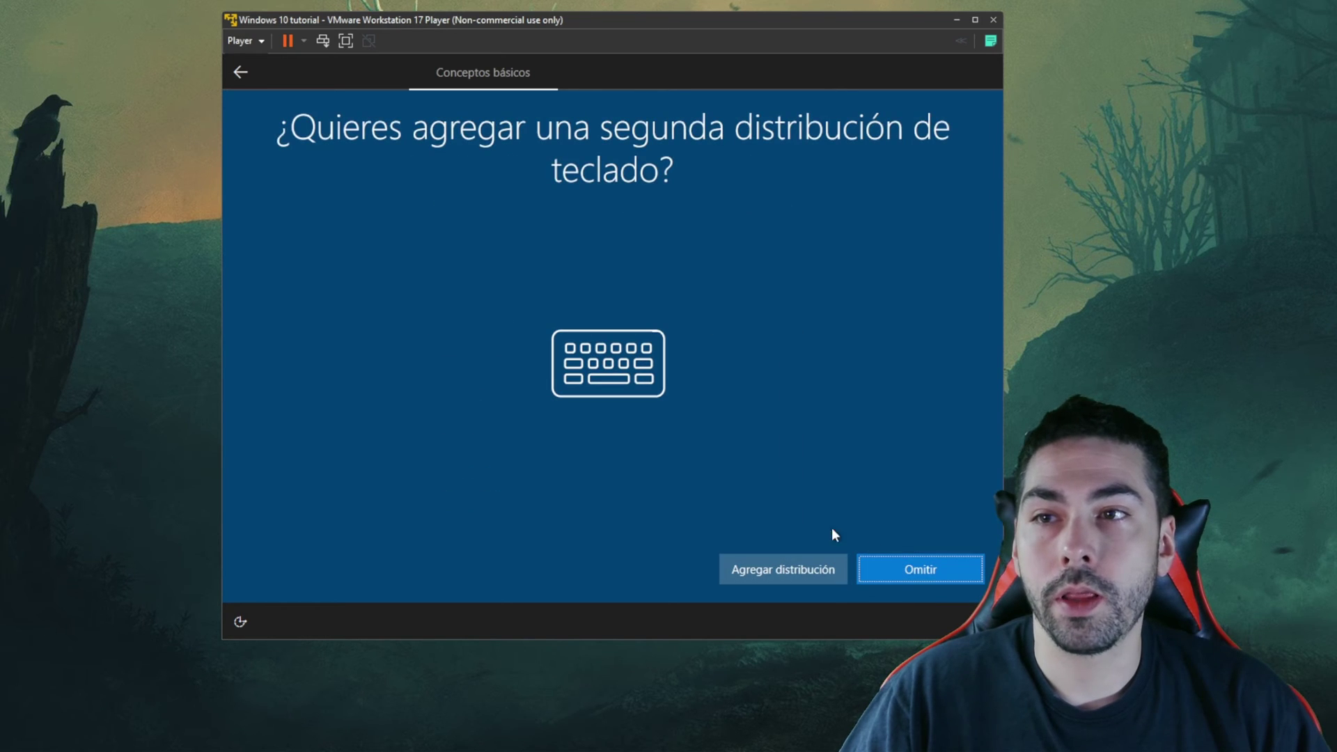
left_click(907, 578)
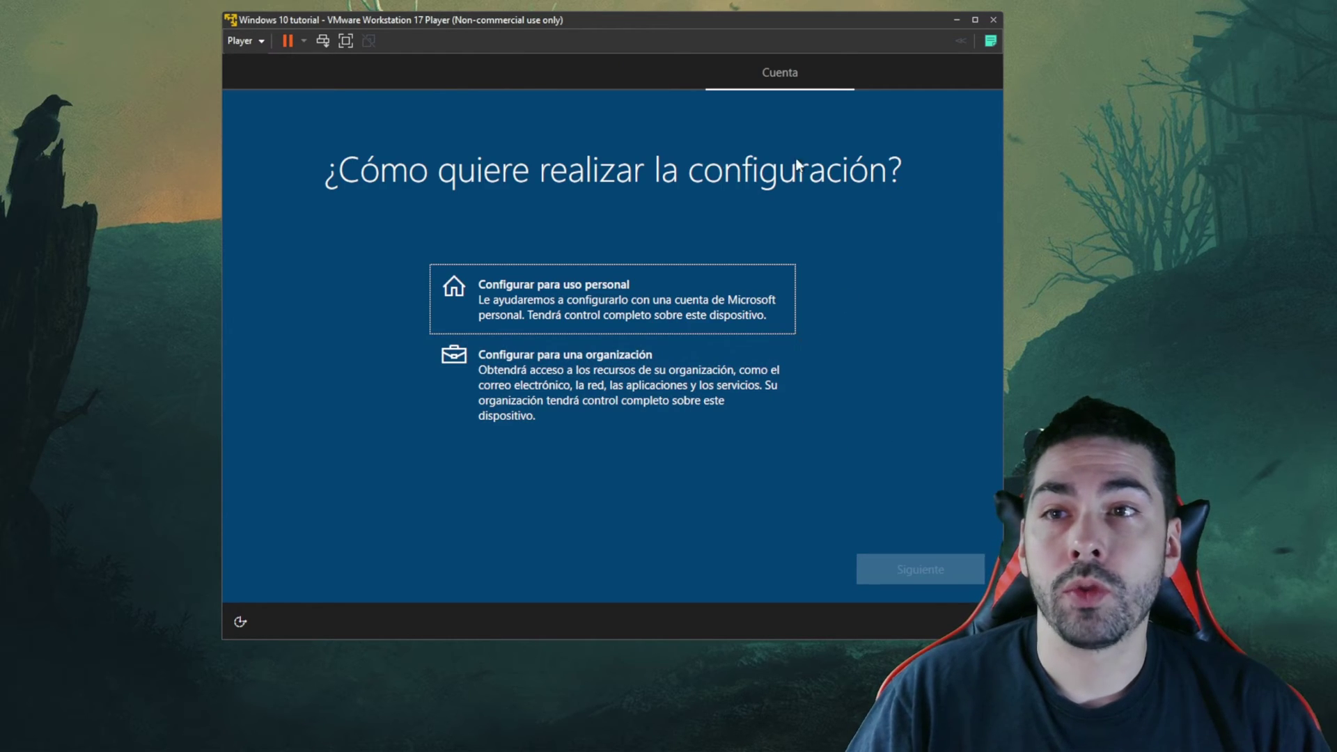
Configure Windows for personal use with an offline account and the limited experience.
left_click(660, 422)
left_click(705, 283)
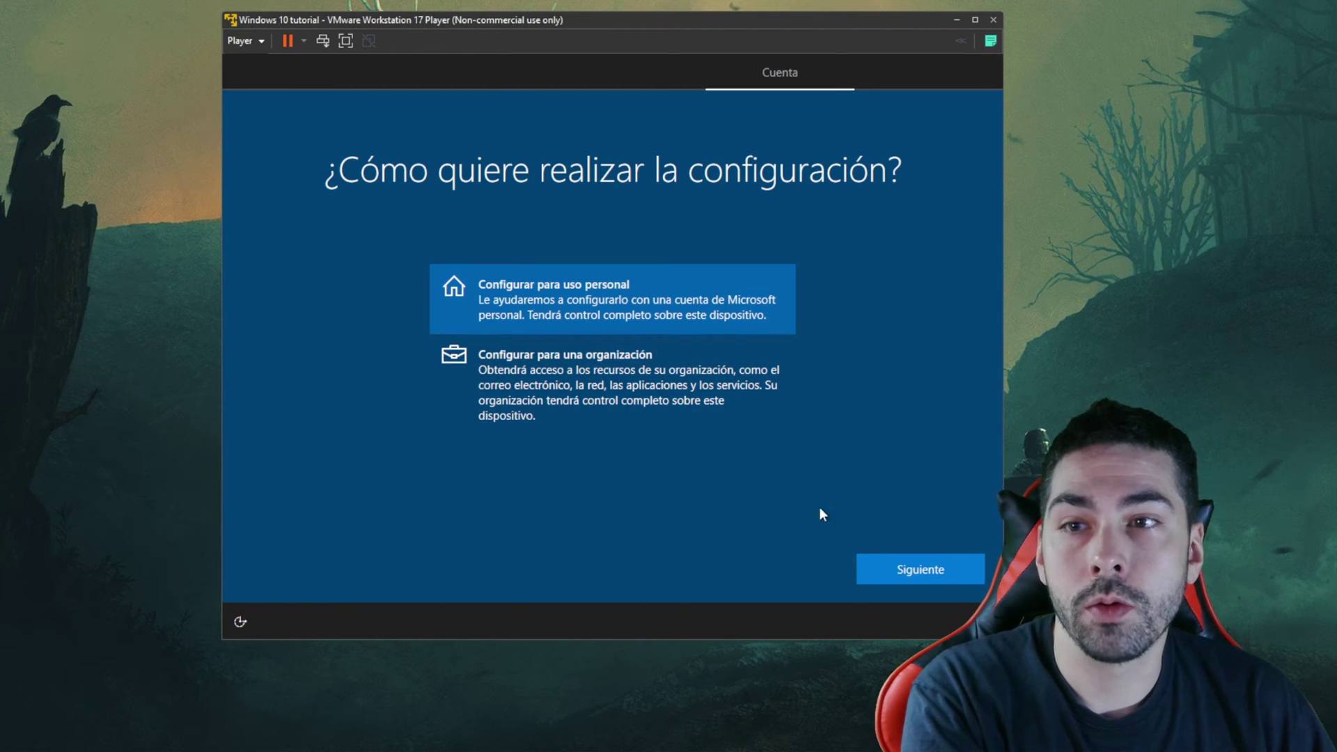
left_click(897, 576)
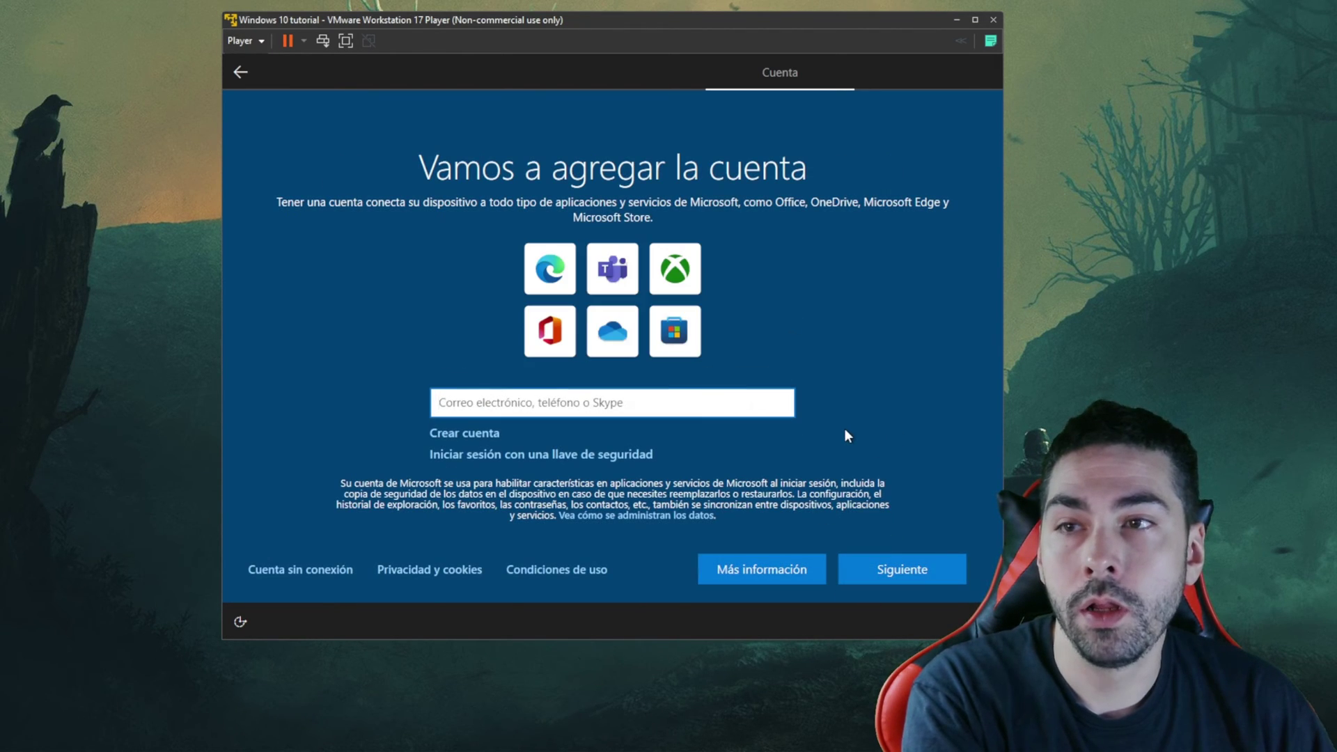
left_click(269, 572)
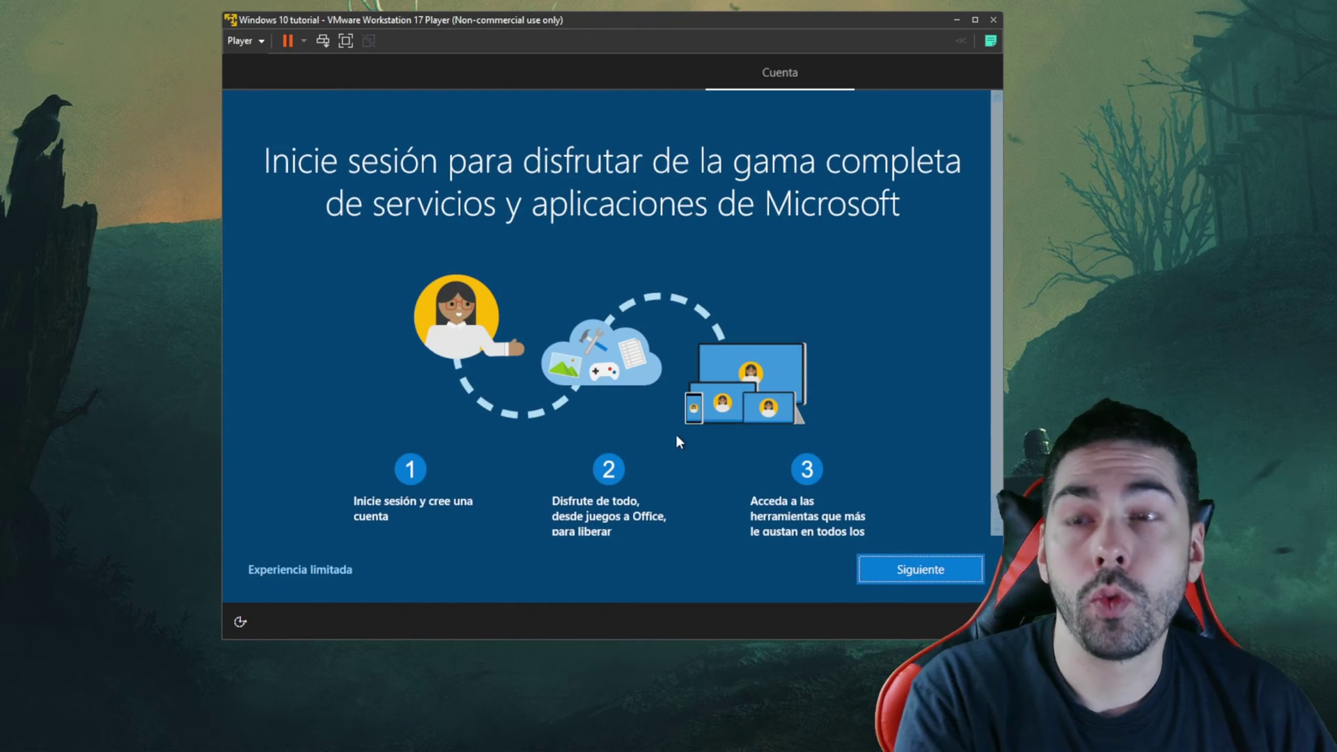
left_click(317, 571)
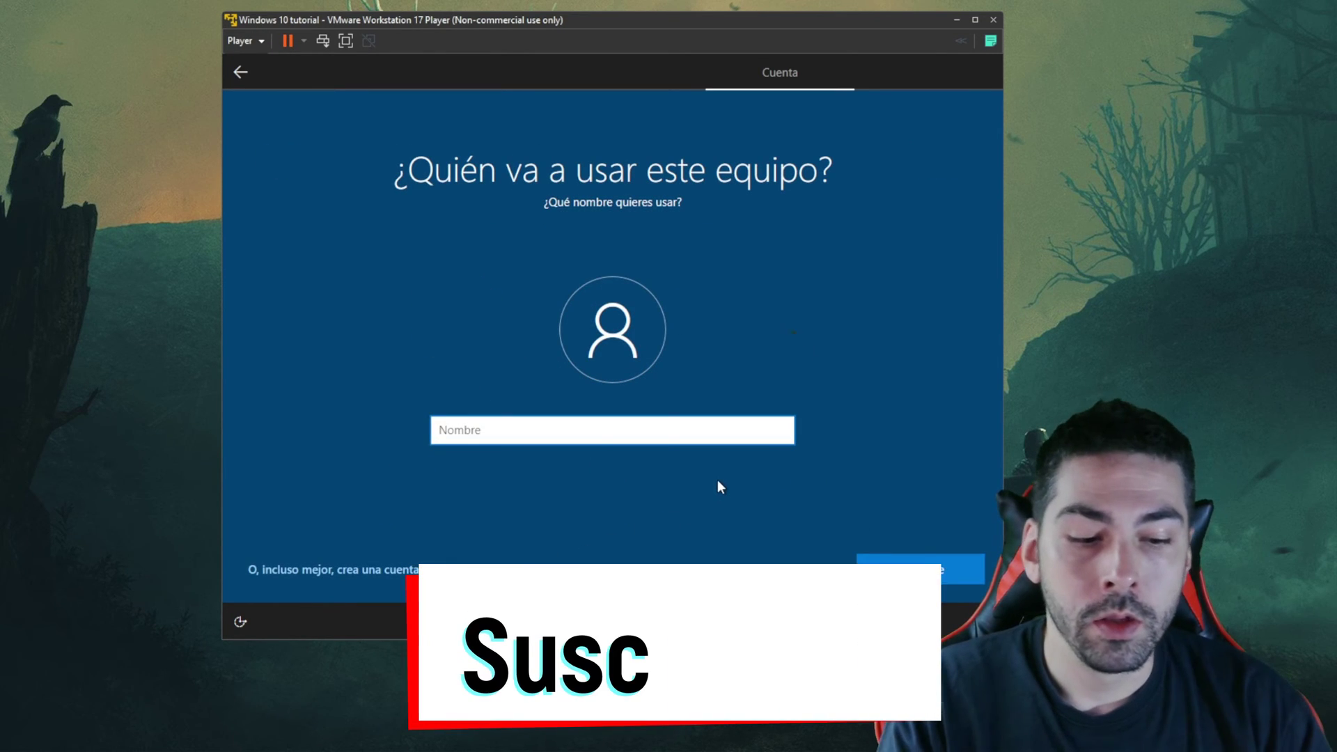
Name the local user account Tutorial and continue without entering a password.
type("TUtori")
key("BackSpace")
key("BackSpace")
key("BackSpace")
key("BackSpace")
key("BackSpace")
type("utorial")
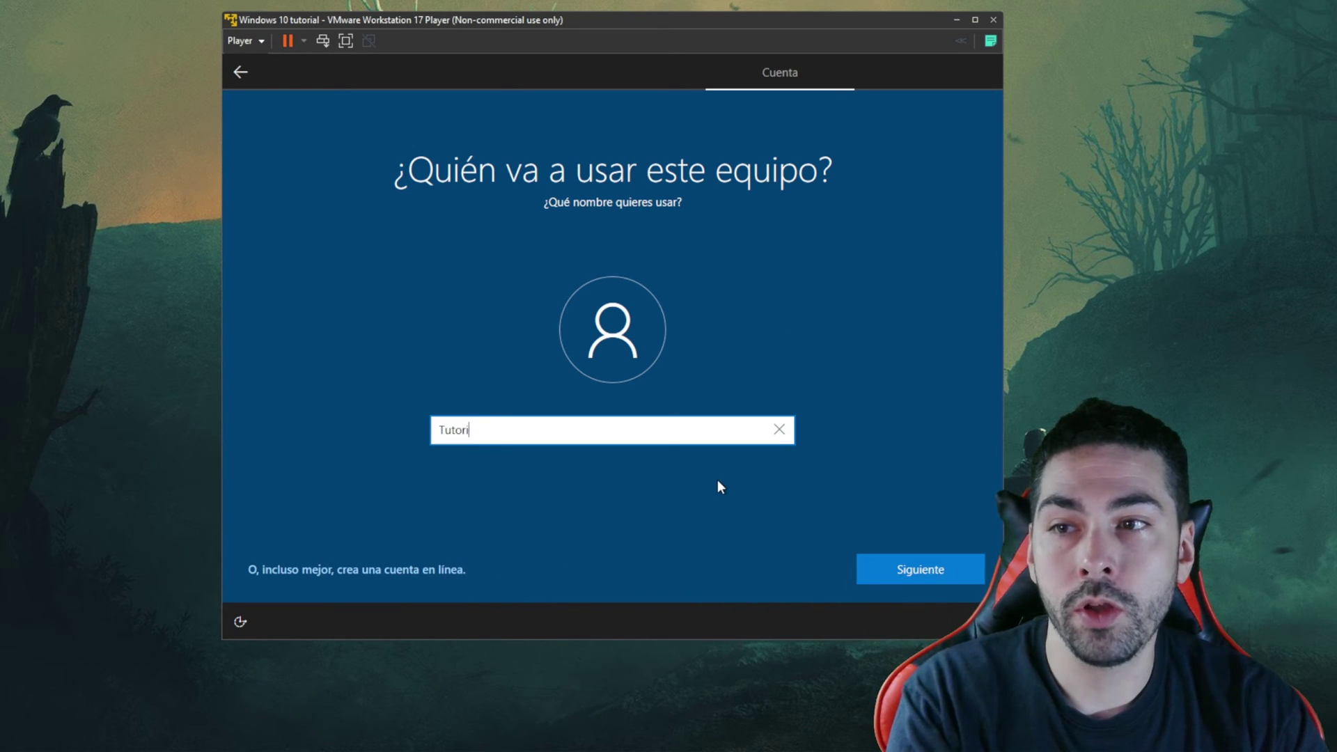
left_click(942, 568)
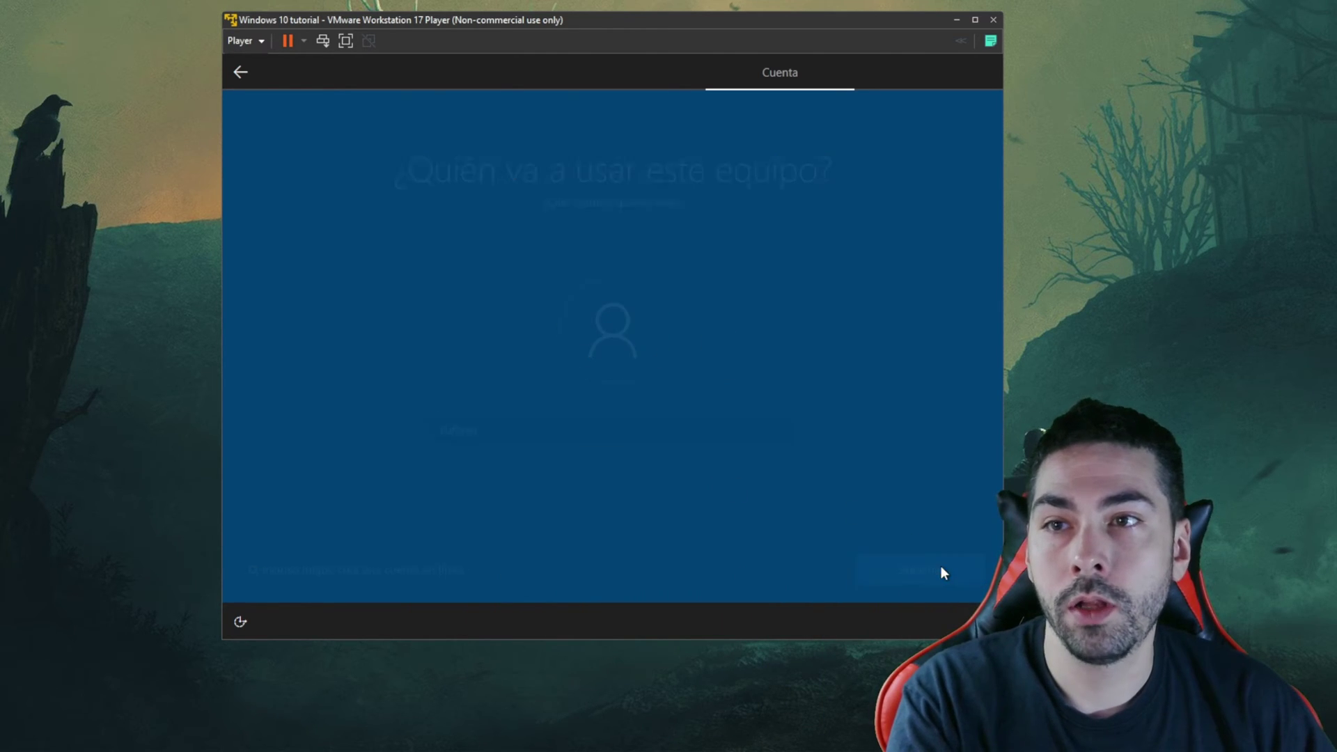
left_click(937, 568)
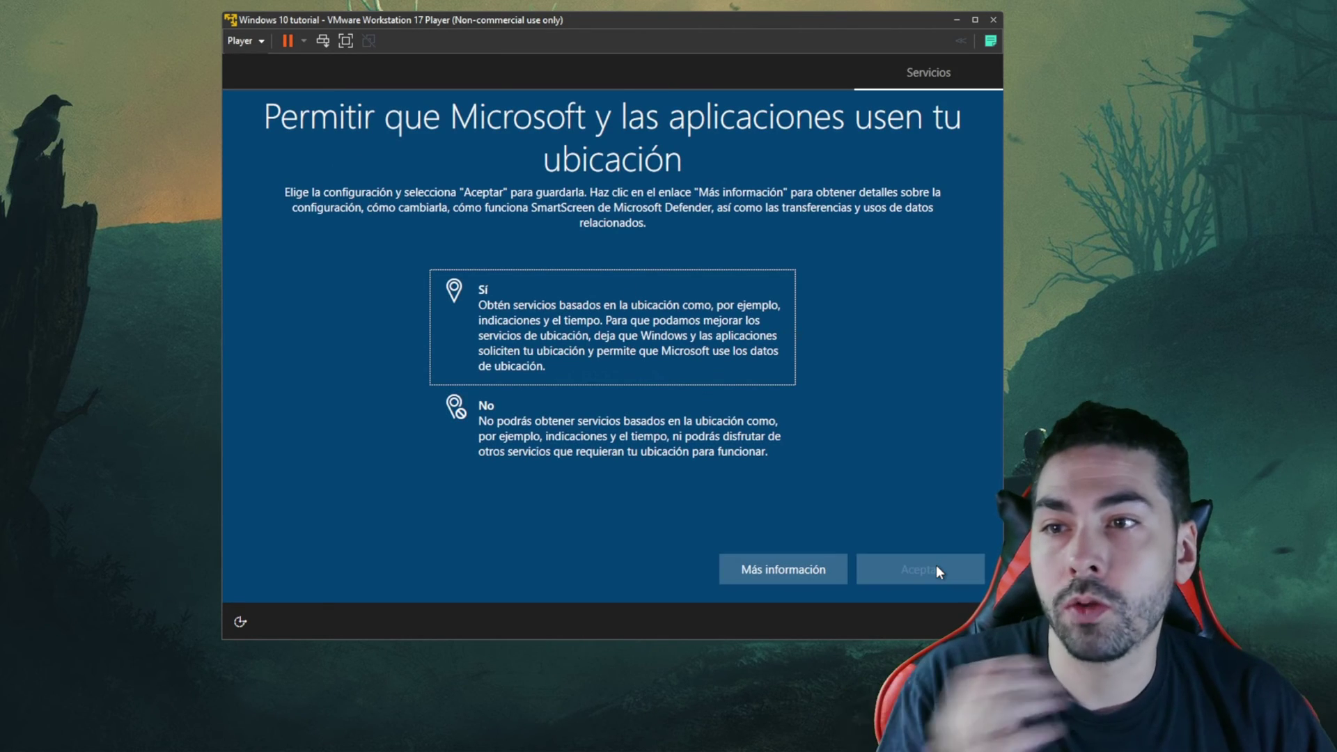
Refuse location access for Microsoft and apps, and decline the Find my device feature.
left_click(655, 435)
left_click(897, 560)
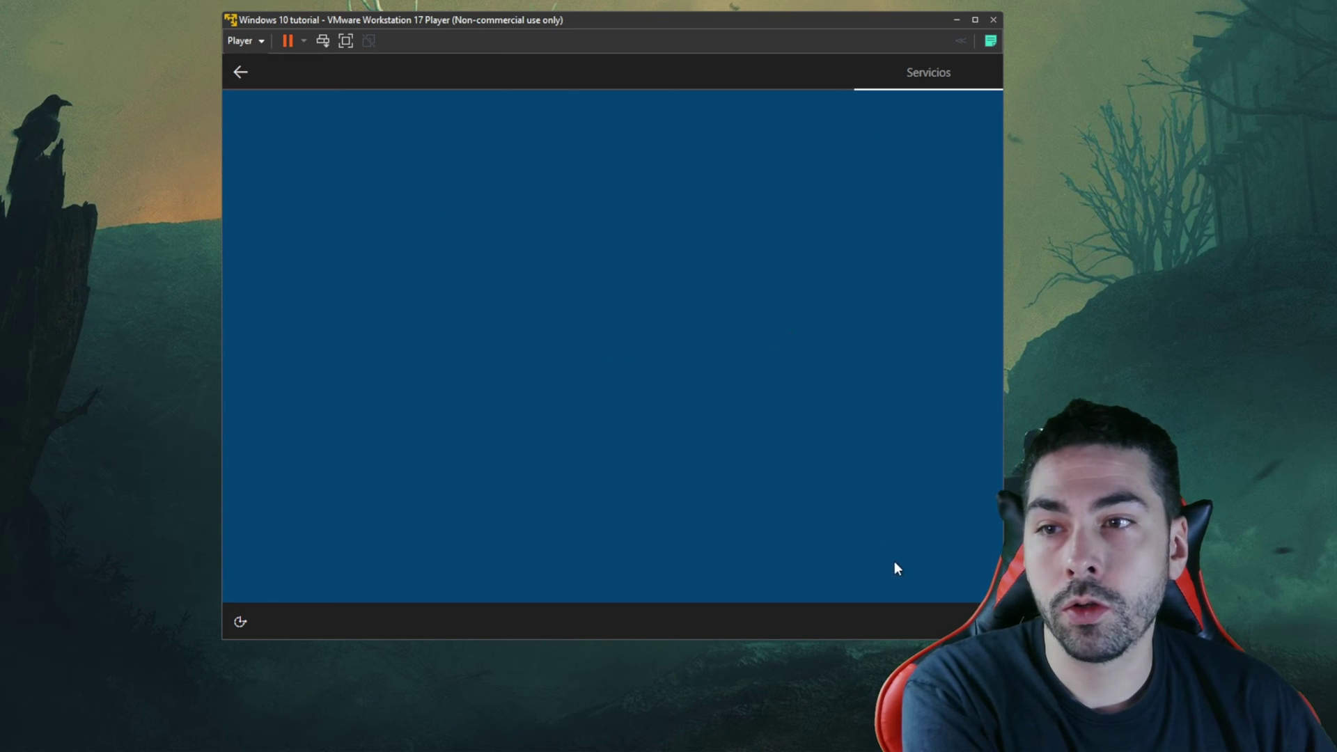
left_click(608, 413)
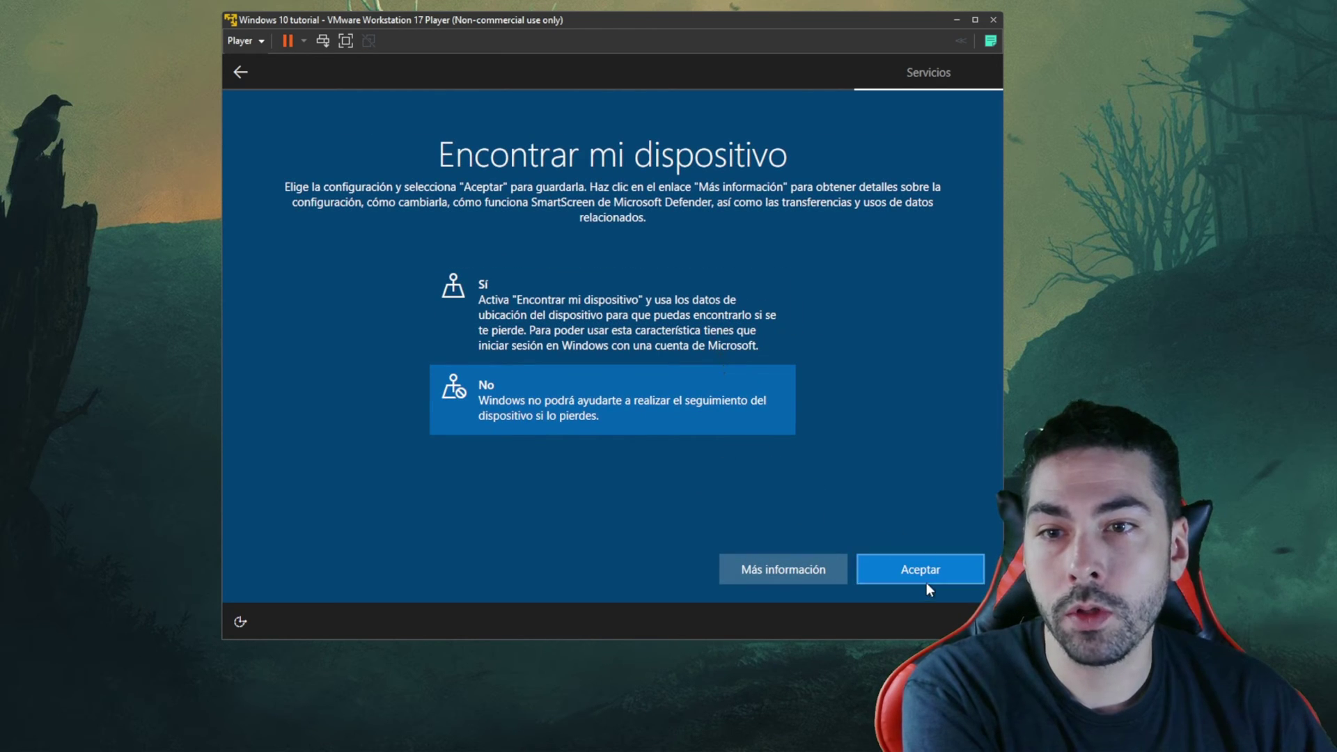
left_click(926, 580)
Choose to send only the required diagnostic data, and decline the inking and typing improvement.
scroll(650, 385, "down", 2)
left_click(657, 478)
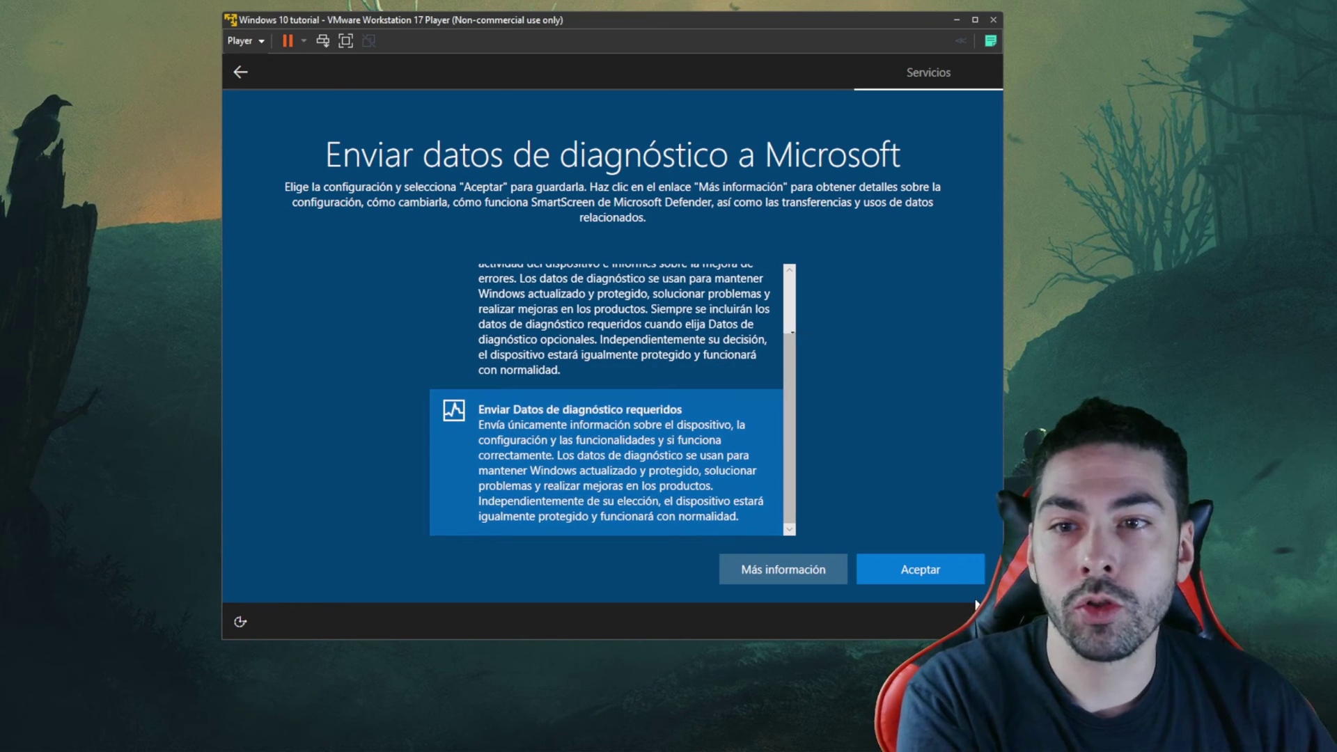
left_click(946, 572)
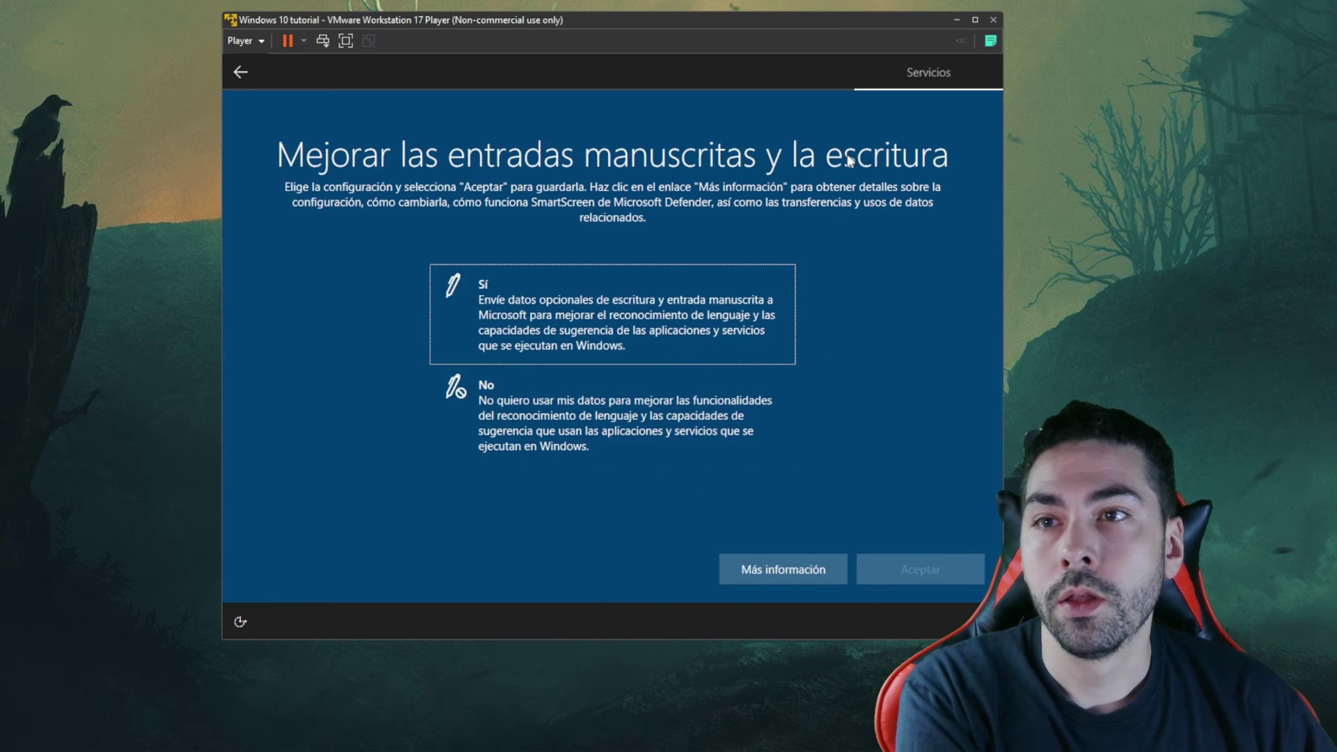
left_click(629, 433)
left_click(919, 573)
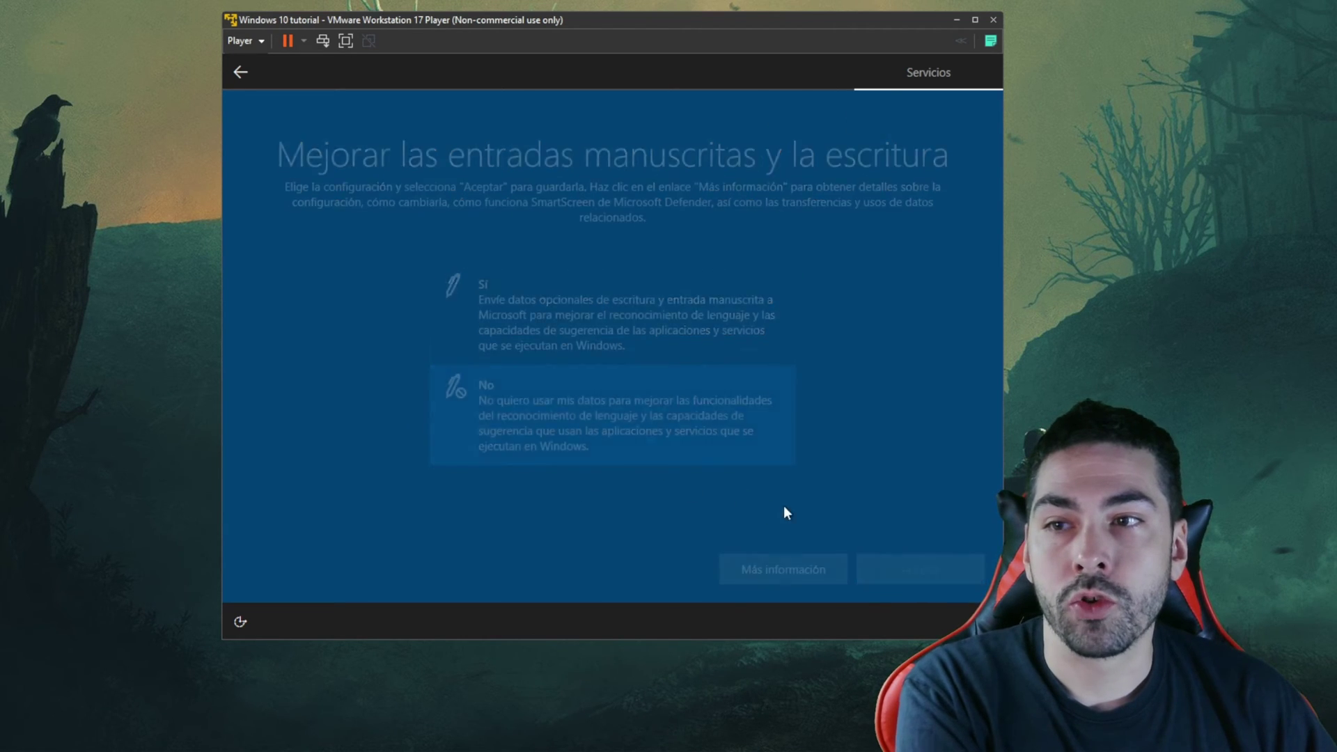
Decline personalized experiences based on diagnostic data and the use of the advertising ID by apps.
left_click(581, 420)
left_click(932, 583)
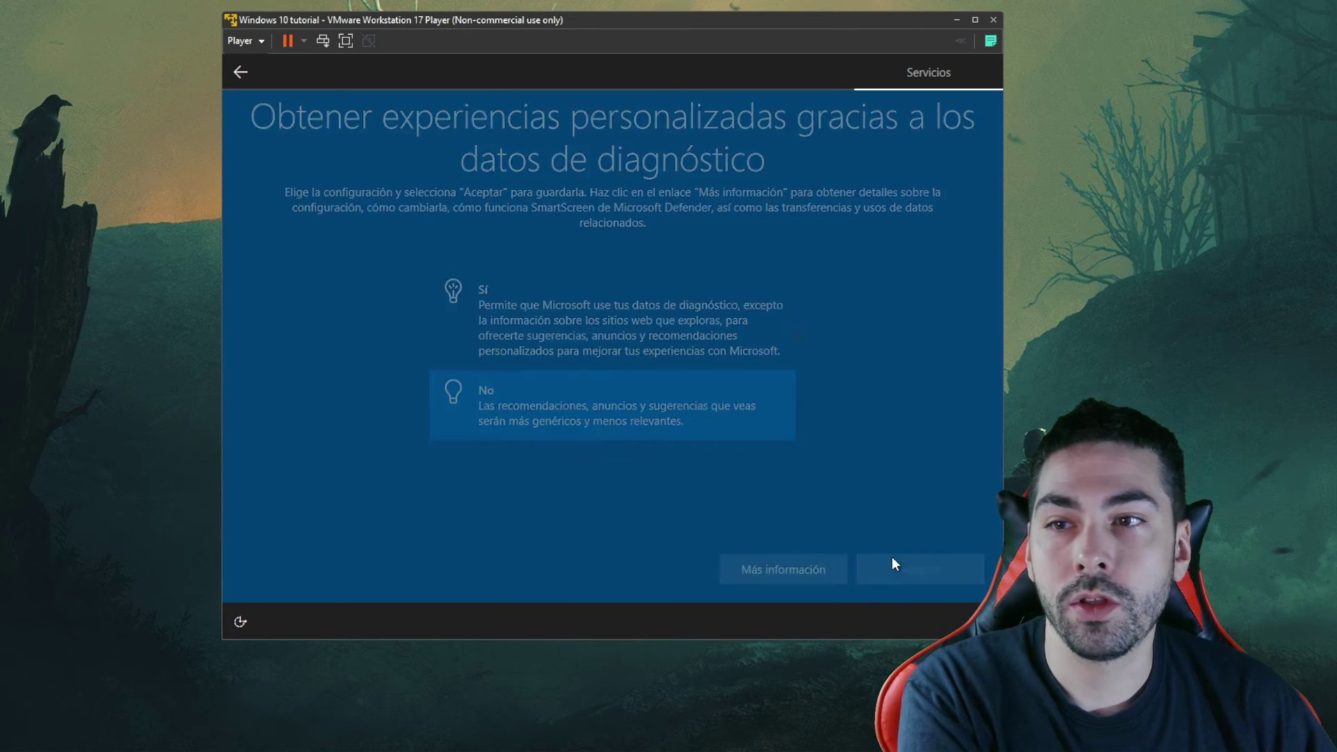
left_click(662, 393)
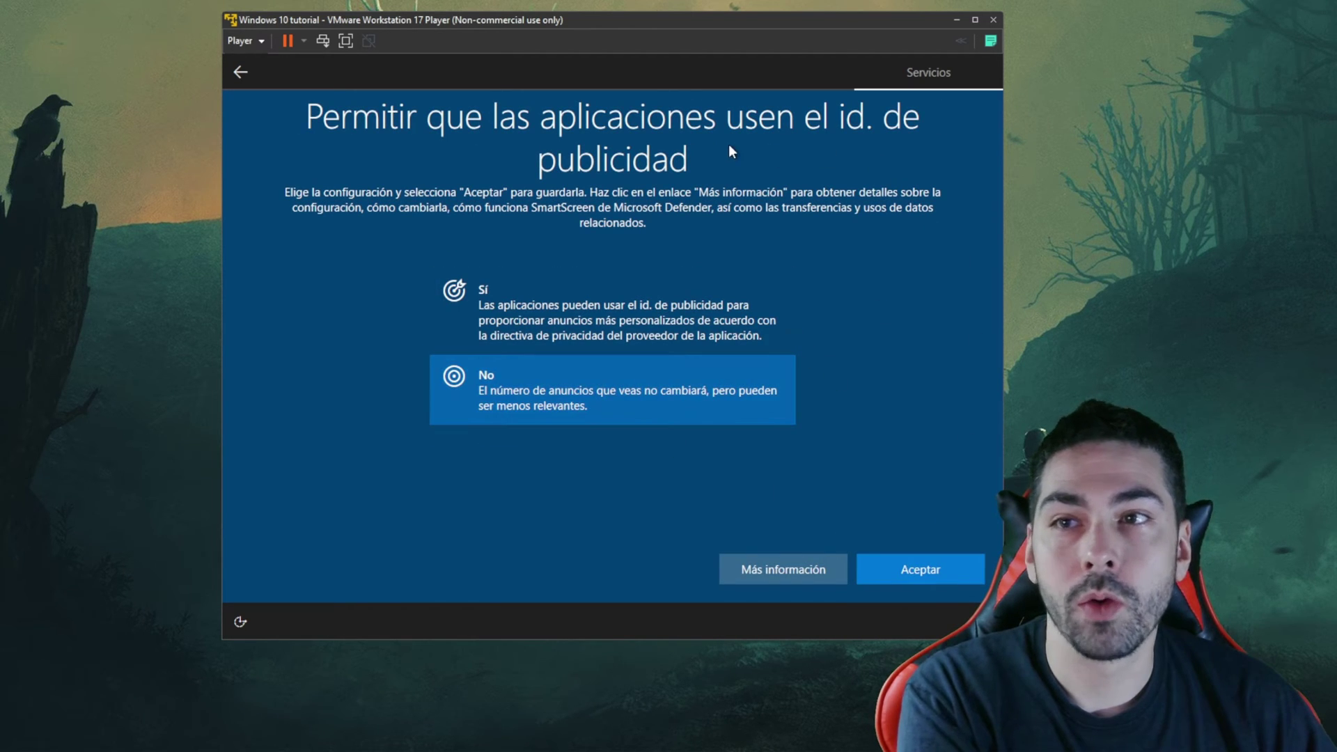
left_click(933, 570)
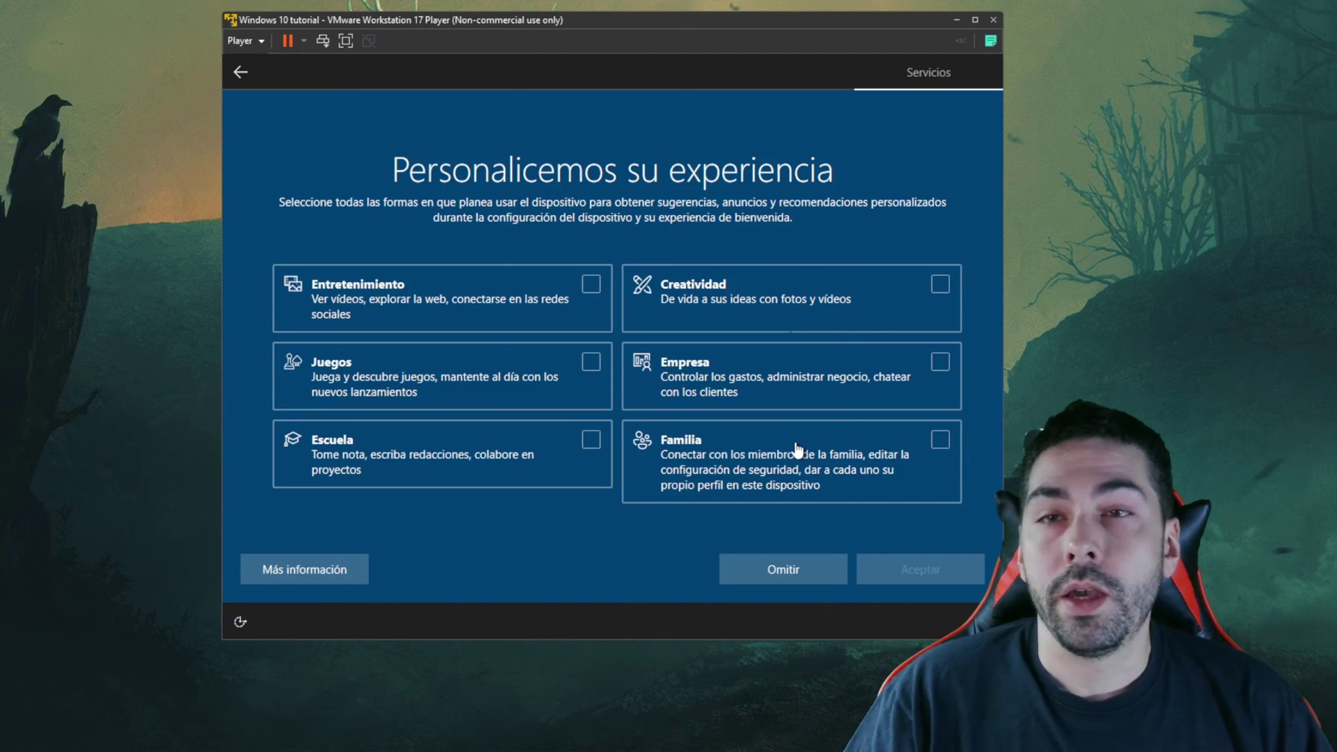
Skip customizing the experience by device use, and decline Cortana for now.
left_click(813, 572)
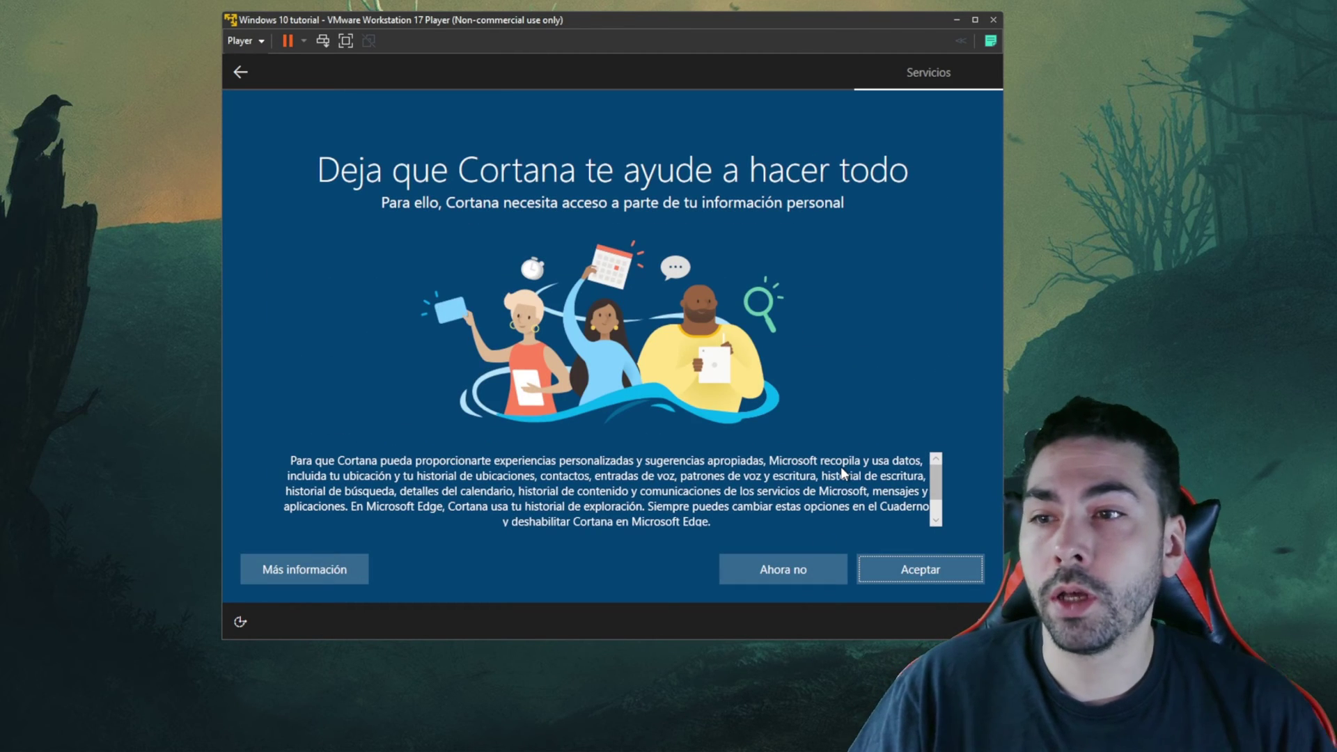
left_click(768, 569)
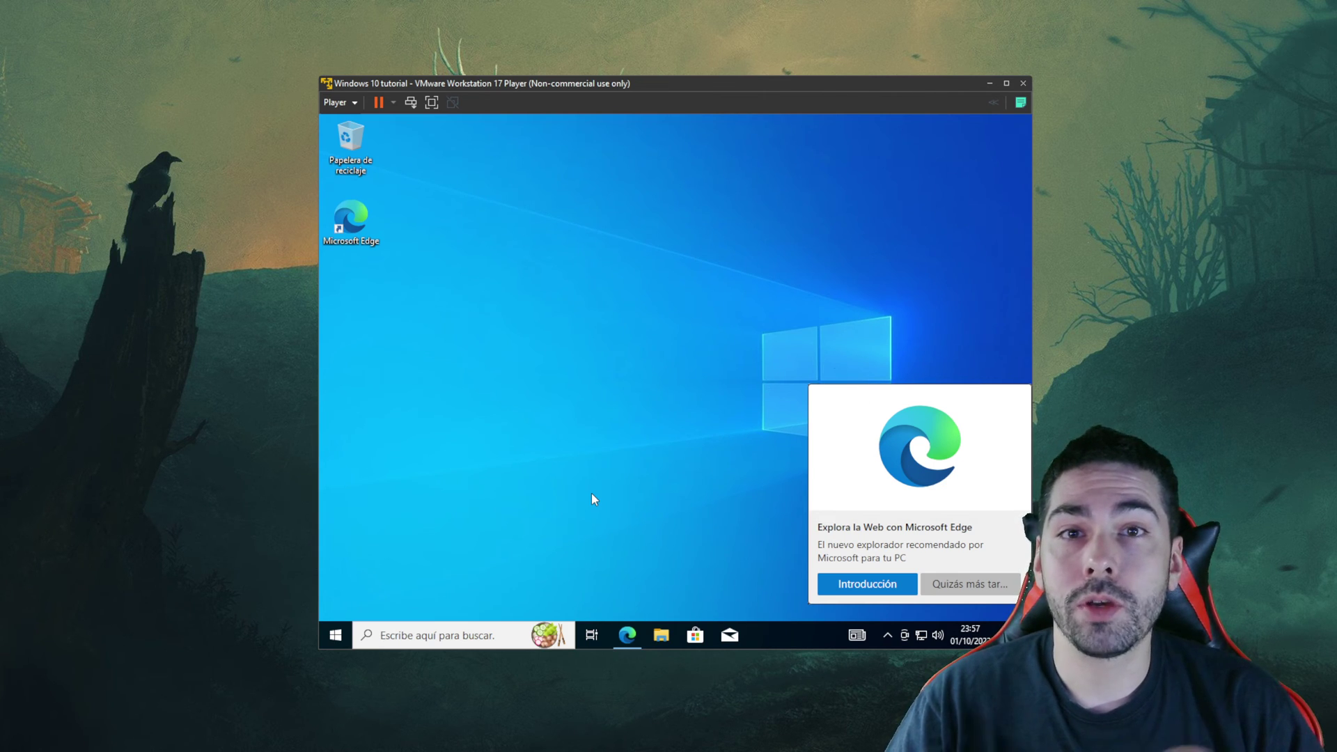
Search the guest Windows for "defe" and open Windows Defender Firewall con seguridad avanzada.
left_click(342, 630)
type("defe")
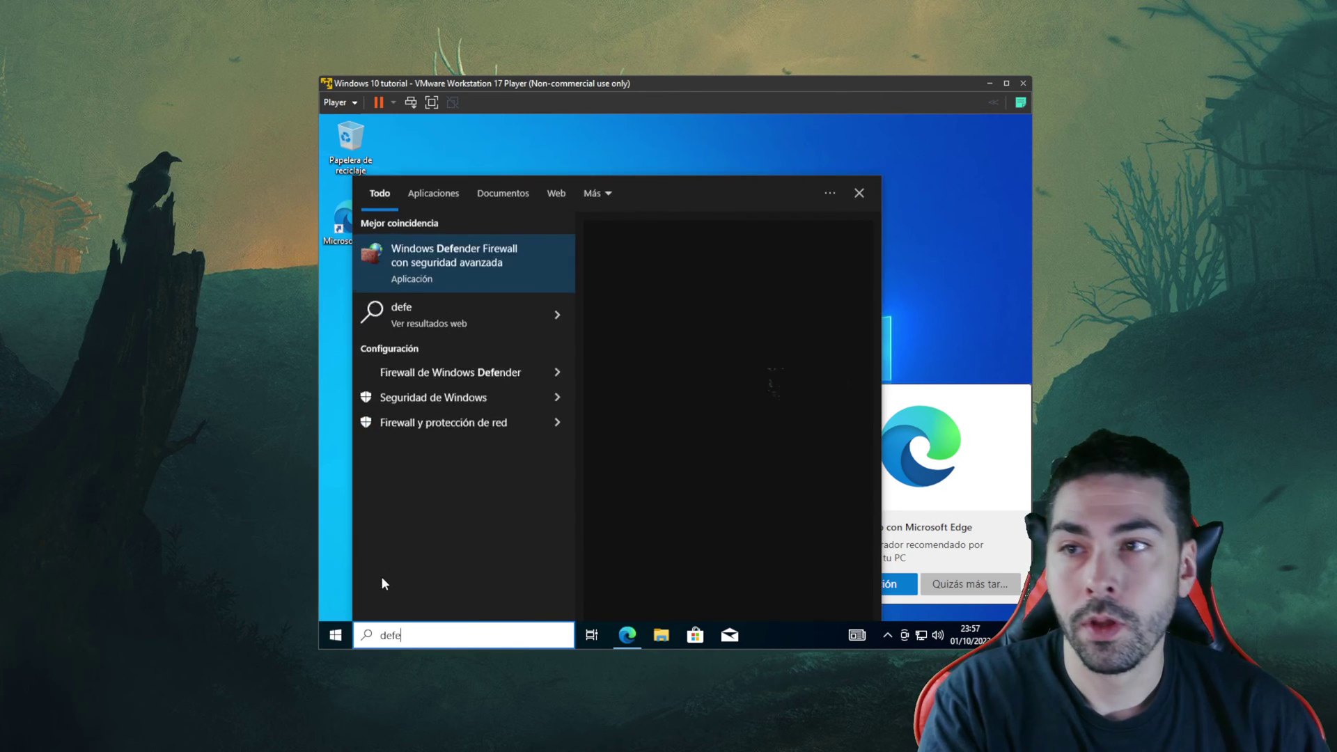
key("Return")
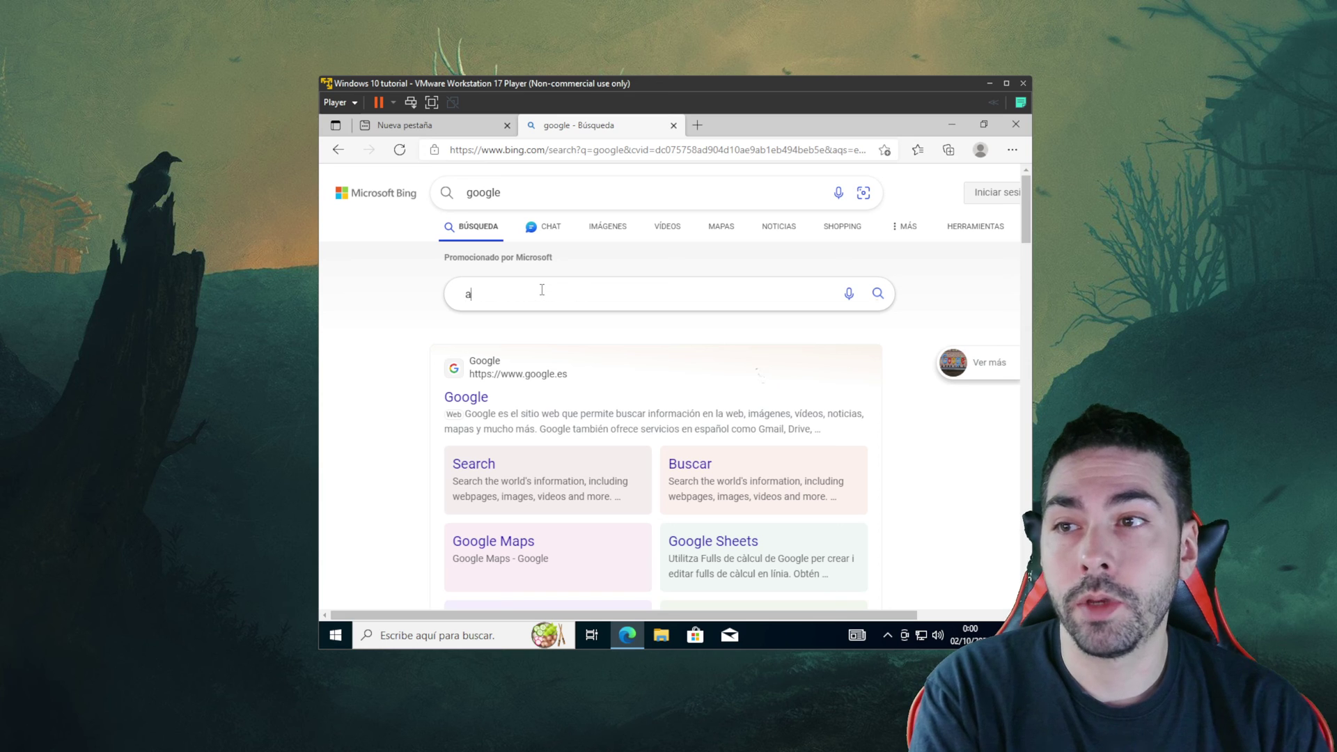
Search Bing for "tutorial" in the guest's browser and look through the results.
type("tutorial")
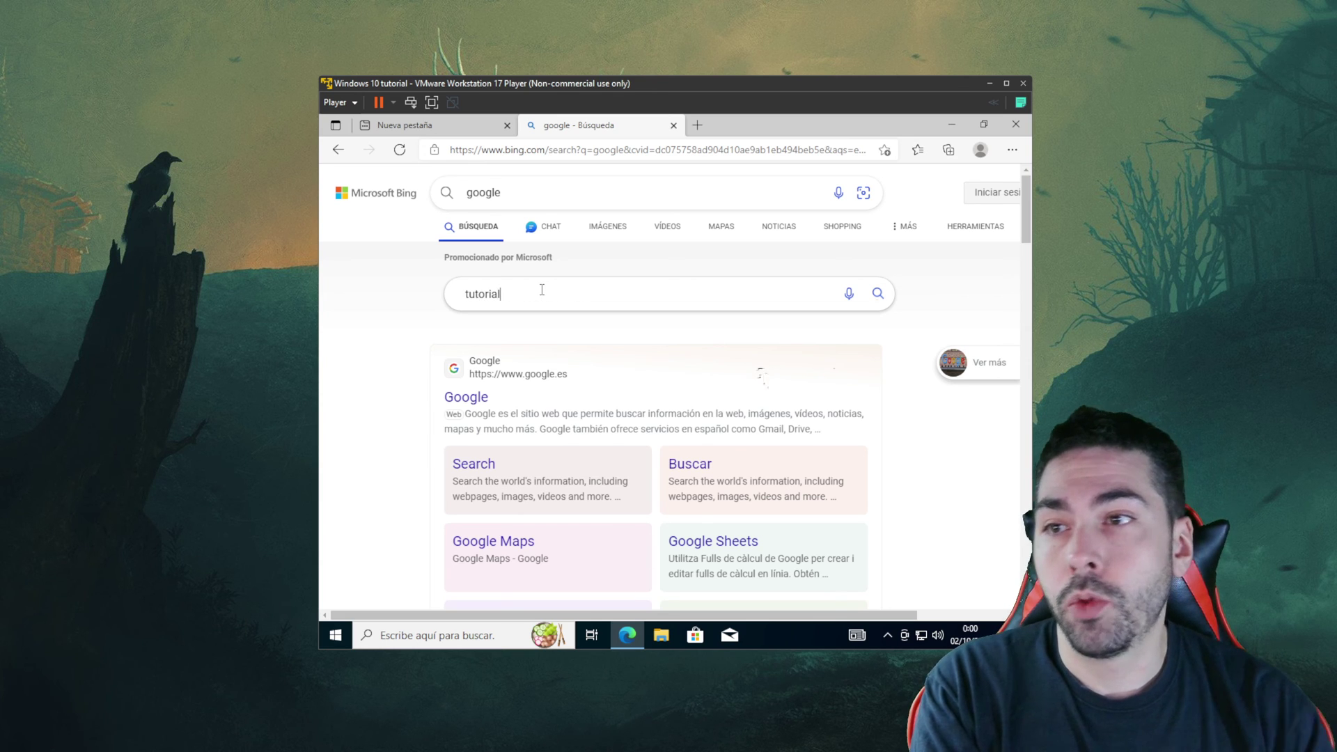
key("Return")
scroll(760, 335, "down", 5)
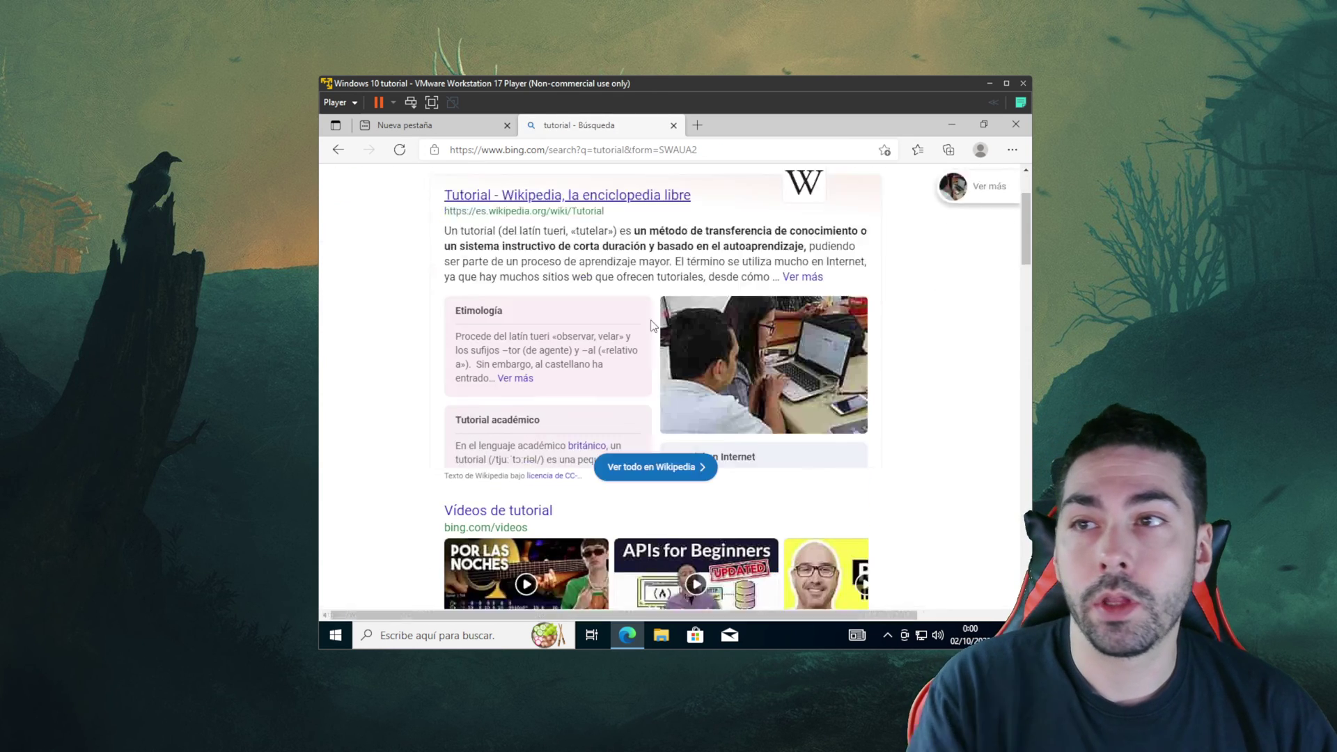
scroll(761, 335, "down", 9)
scroll(760, 334, "up", 10)
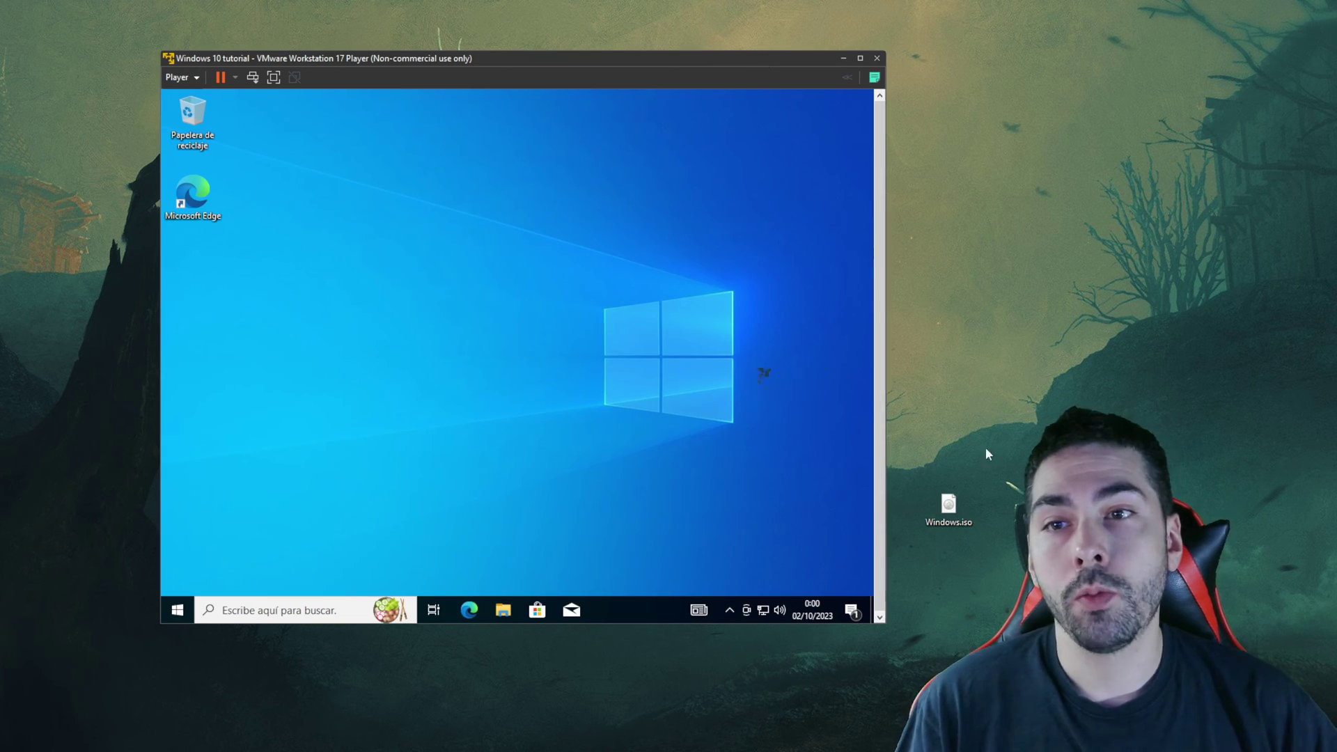
left_click(970, 527)
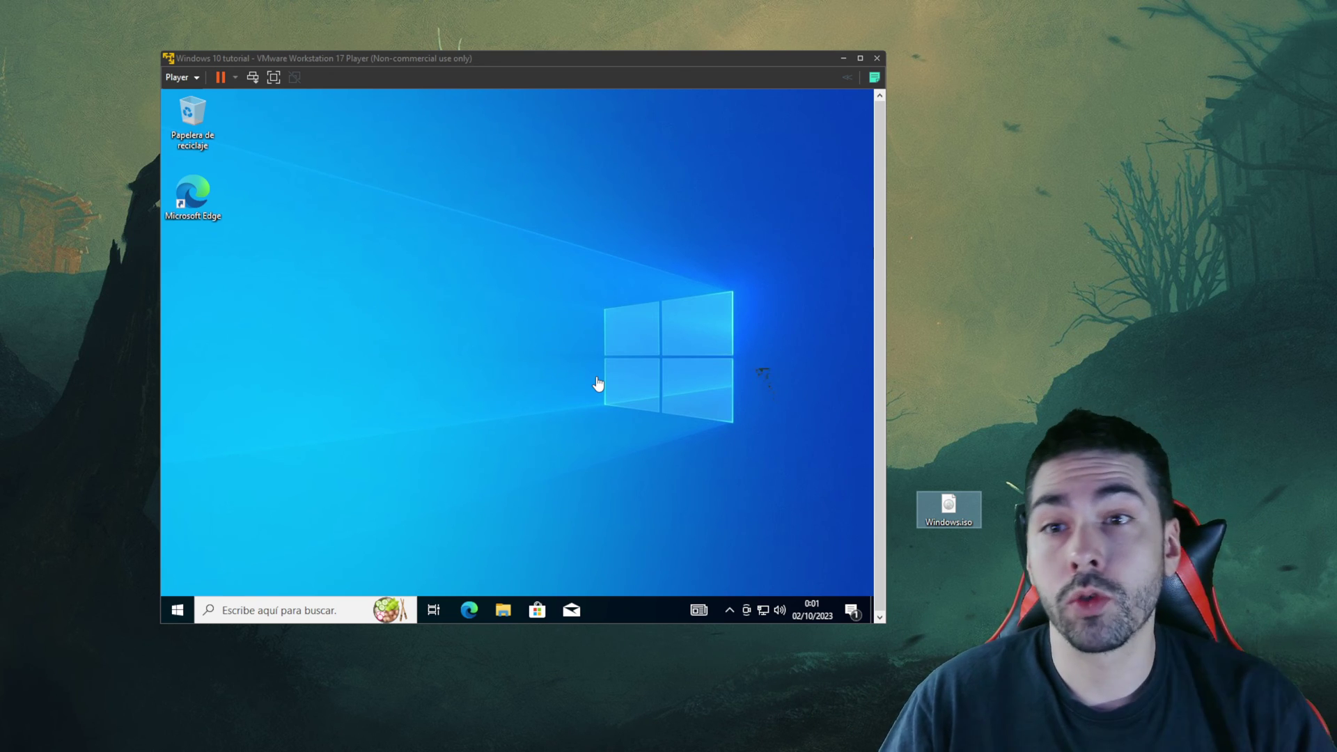
mouse_move(947, 515)
left_mouse_down()
mouse_move(928, 481)
mouse_move(947, 509)
left_mouse_up()
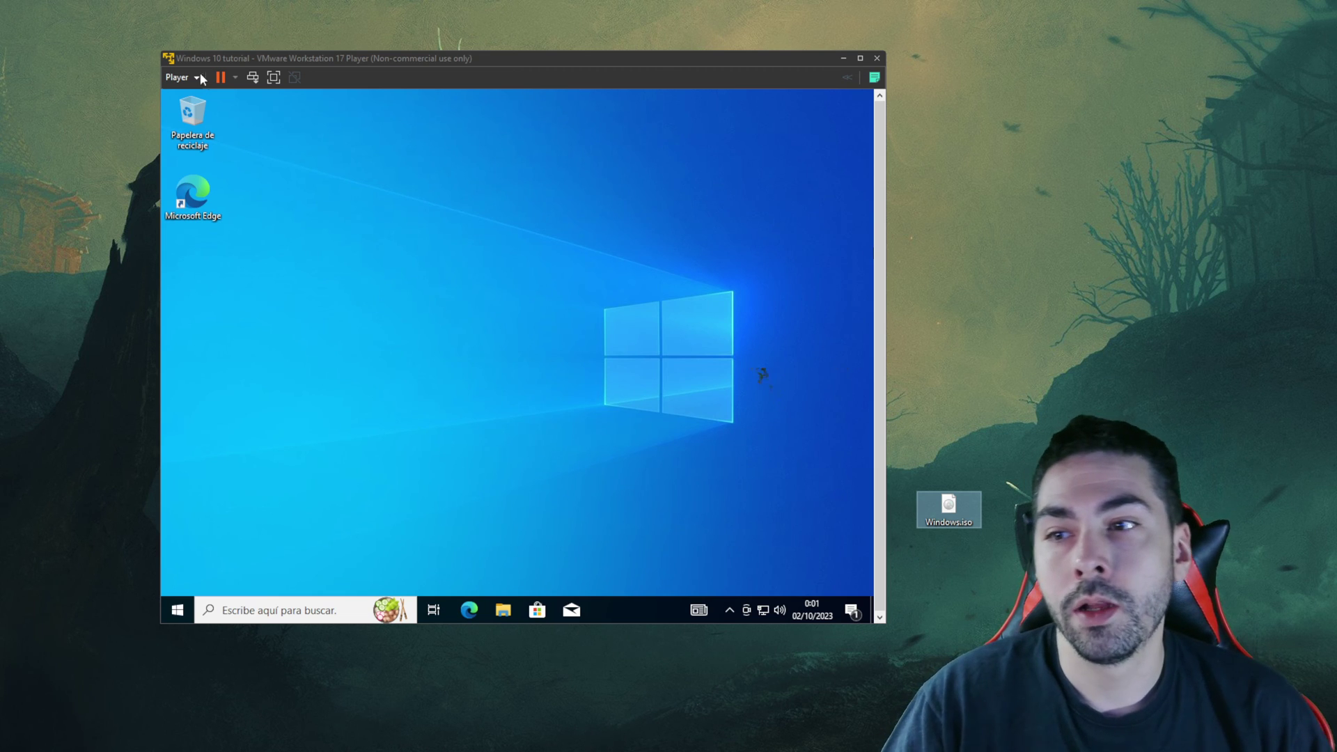
Open the file explorer in the guest to view its frequent folders, and minimize it.
left_click(478, 278)
left_click(503, 610)
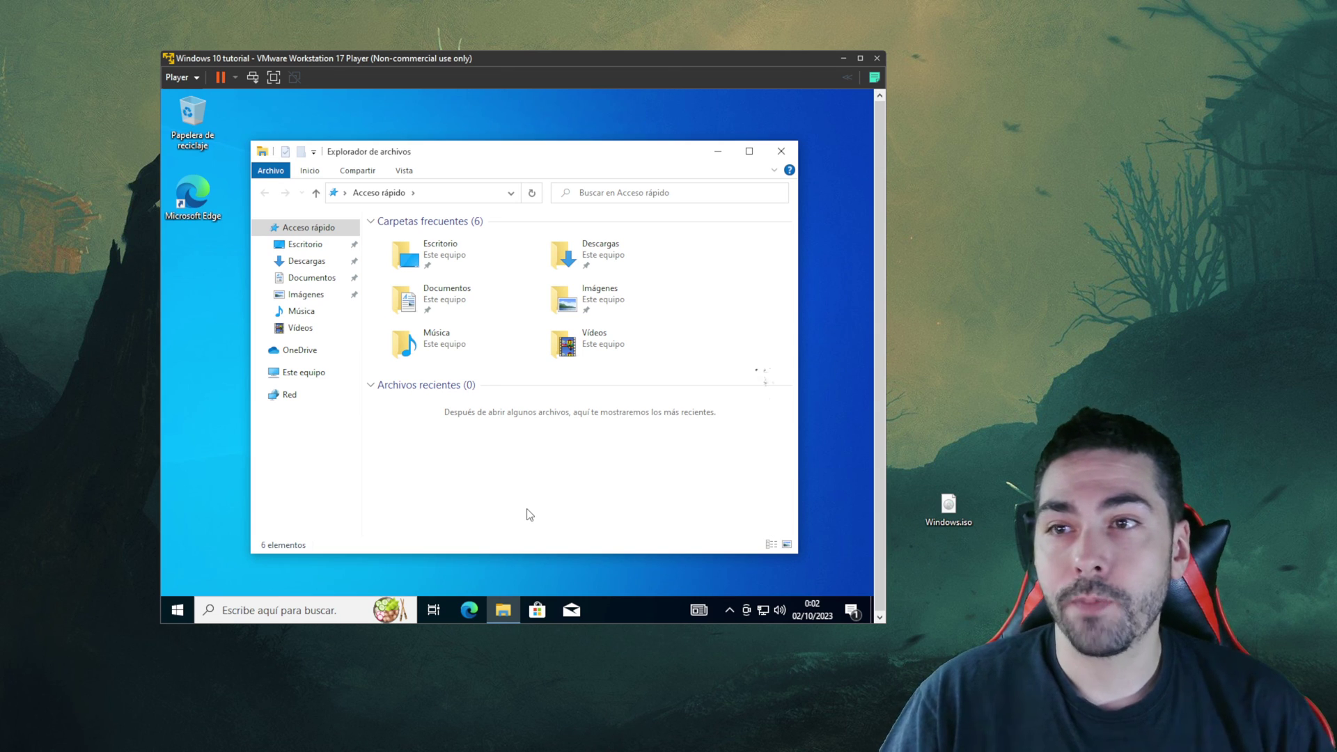
left_click(713, 153)
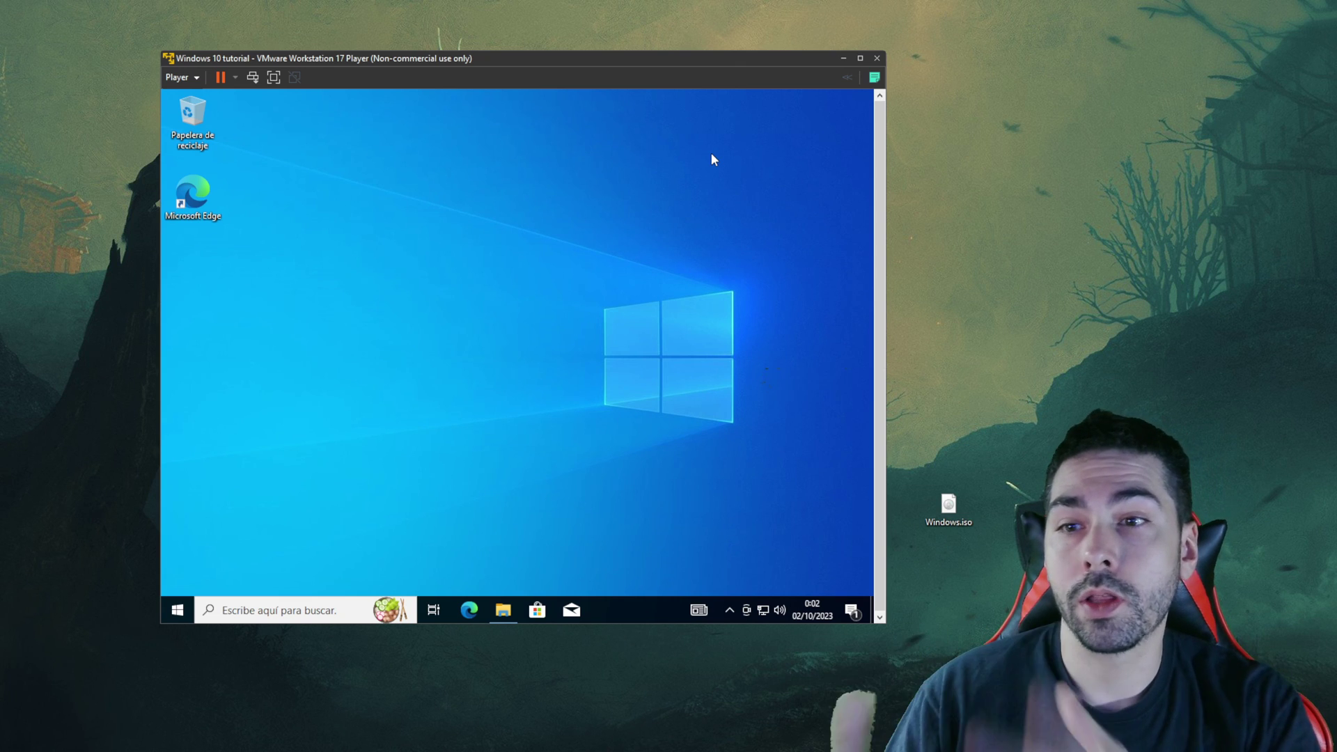
left_click_drag(330, 210, 703, 430)
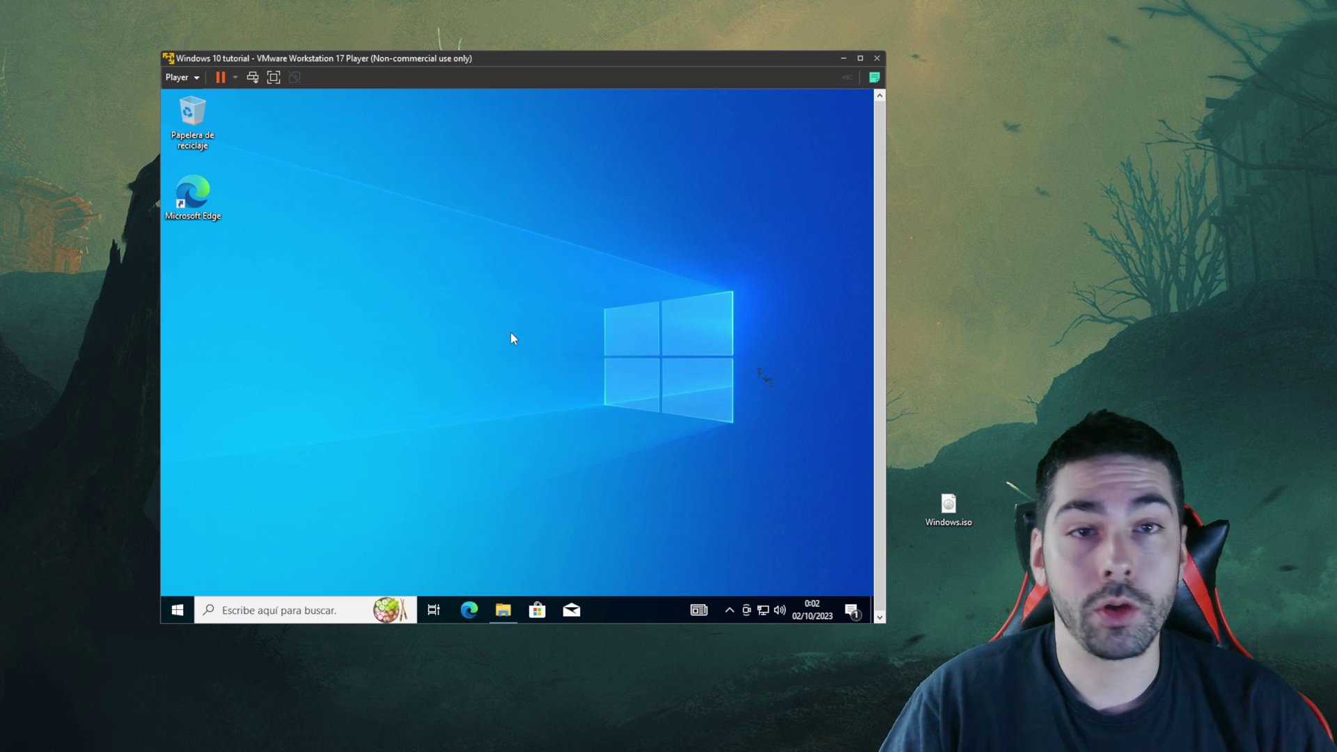
Move the running virtual machine's window aside, open a second VMware Player window and start the Windows 10 virtual machine in it.
left_click_drag(567, 72, 955, 116)
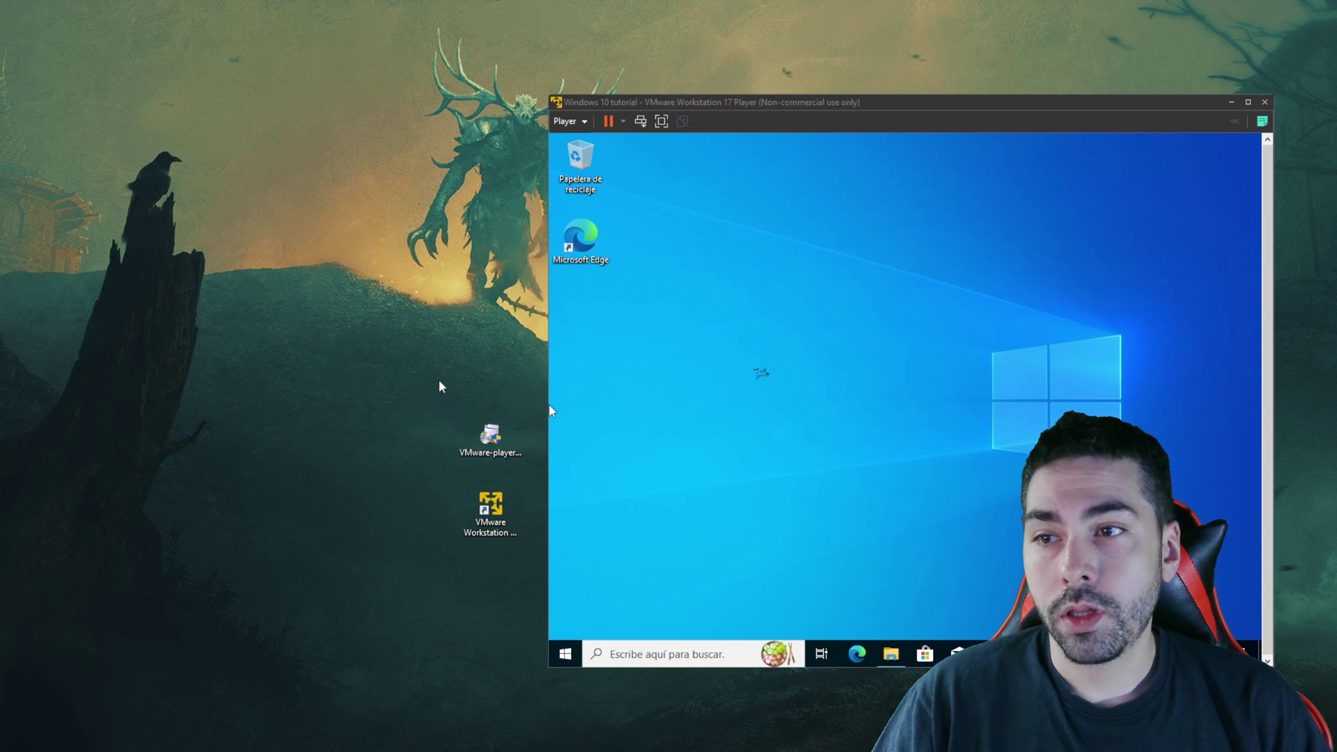
left_click(495, 521)
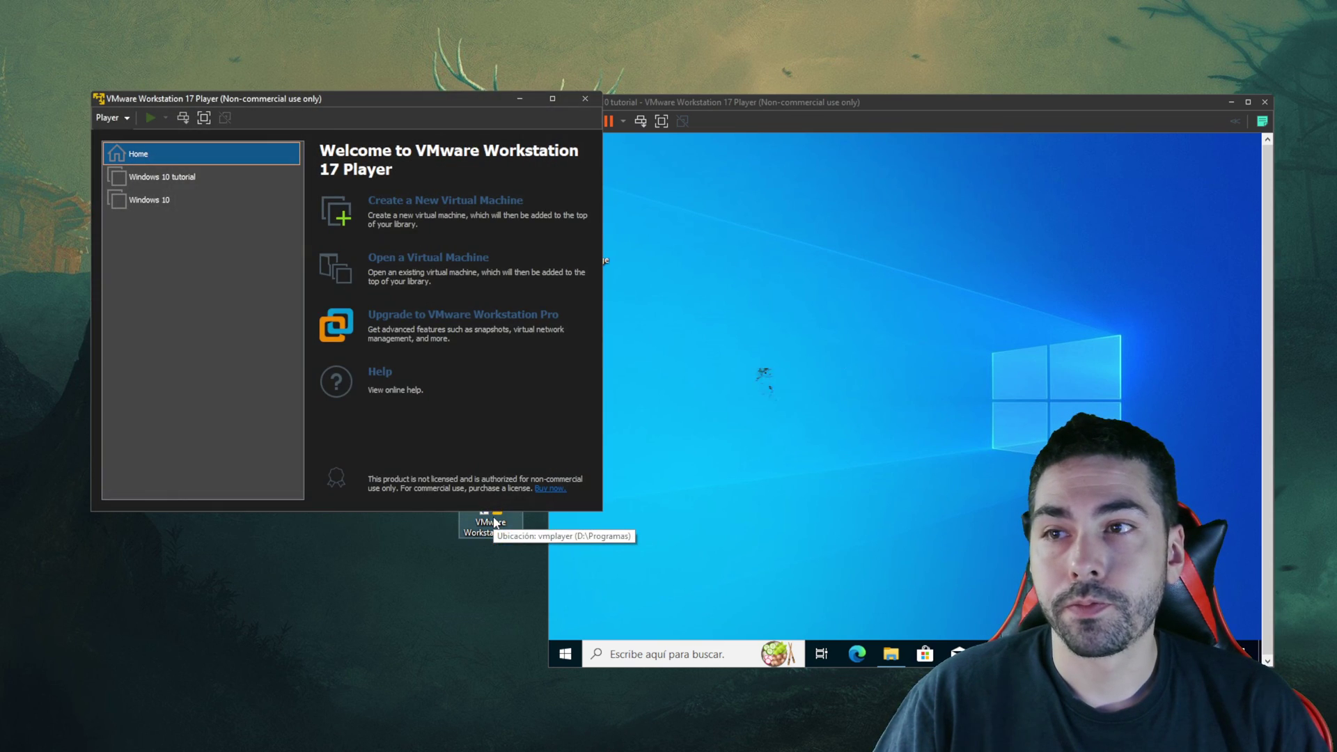
double_click(187, 199)
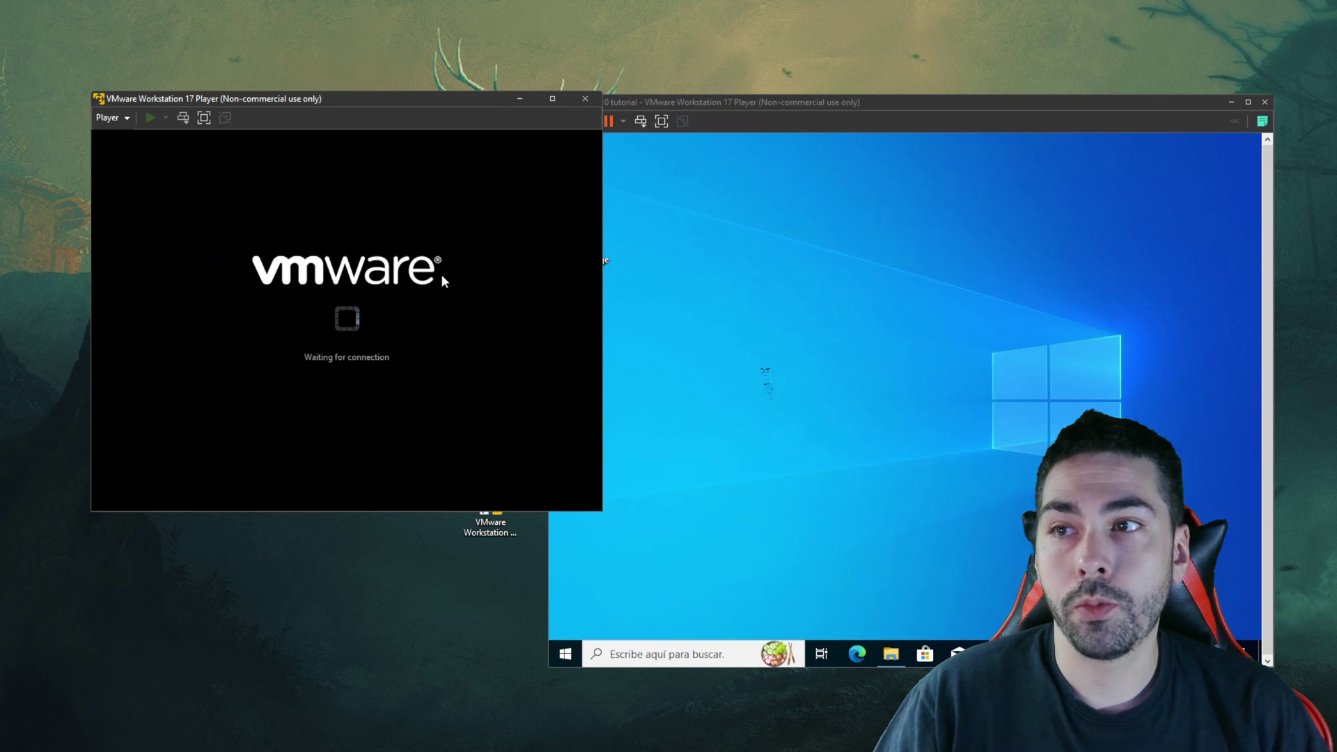